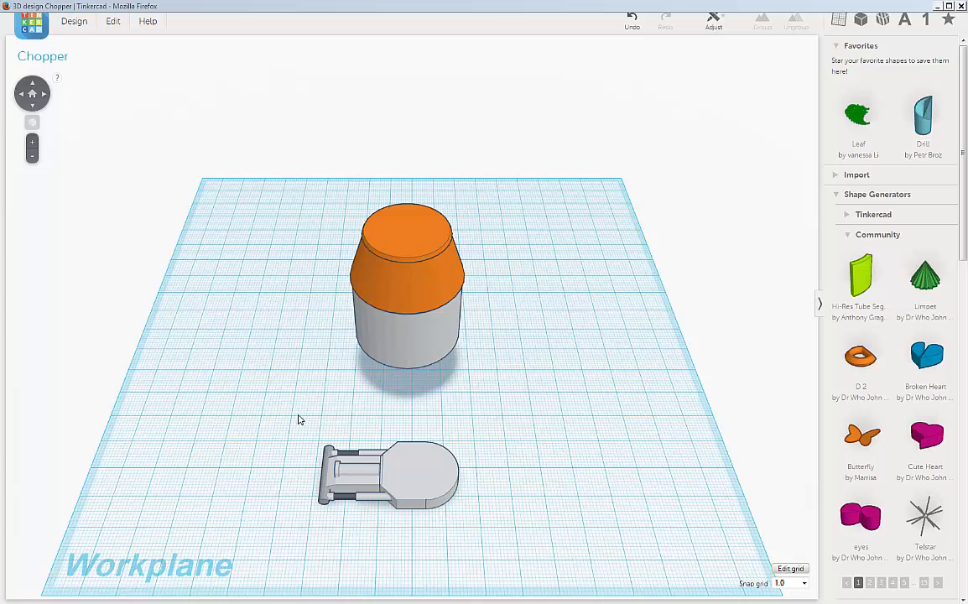
Select all parts of the leg assembly and rotate them a quarter turn so the leg stands upright with its rounded end up
{"action": "left_click_drag", "start_coordinate": [299, 415], "coordinate": [537, 491]}
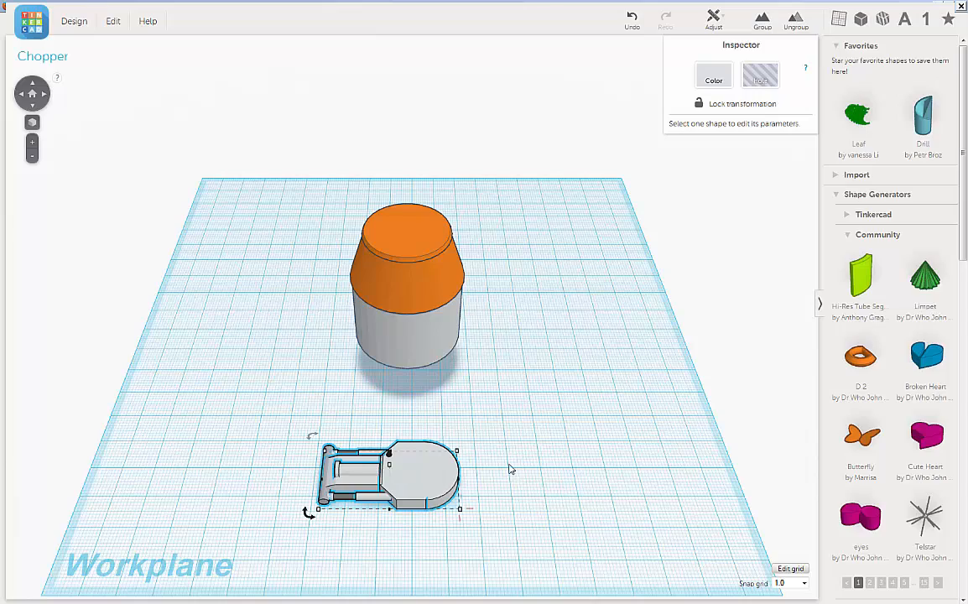
{"action": "right_click_drag", "start_coordinate": [510, 466], "coordinate": [585, 392]}
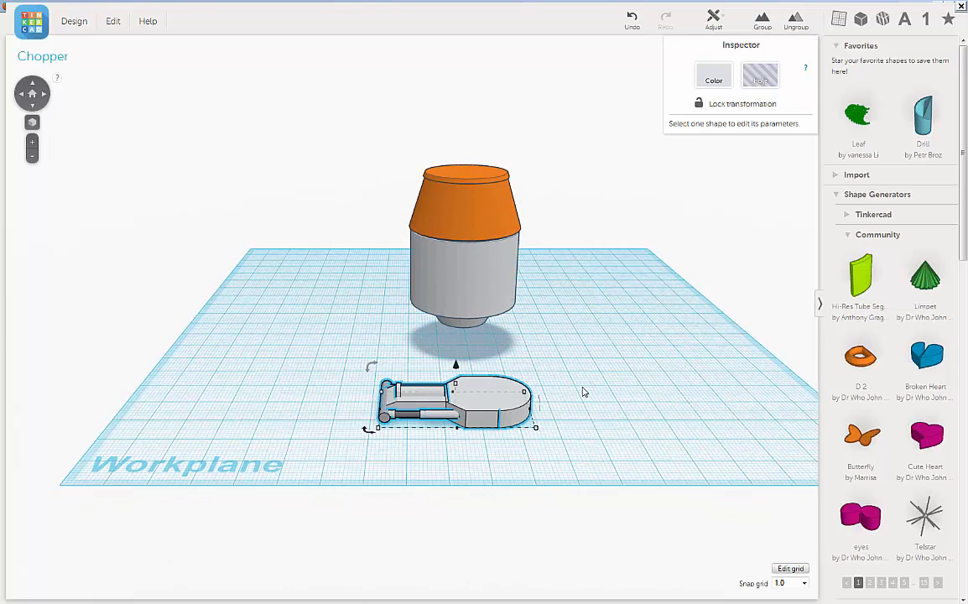
{"action": "scroll", "coordinate": [584, 392], "scroll_direction": "up", "scroll_amount": 2}
{"action": "left_click_drag", "start_coordinate": [357, 385], "coordinate": [358, 385]}
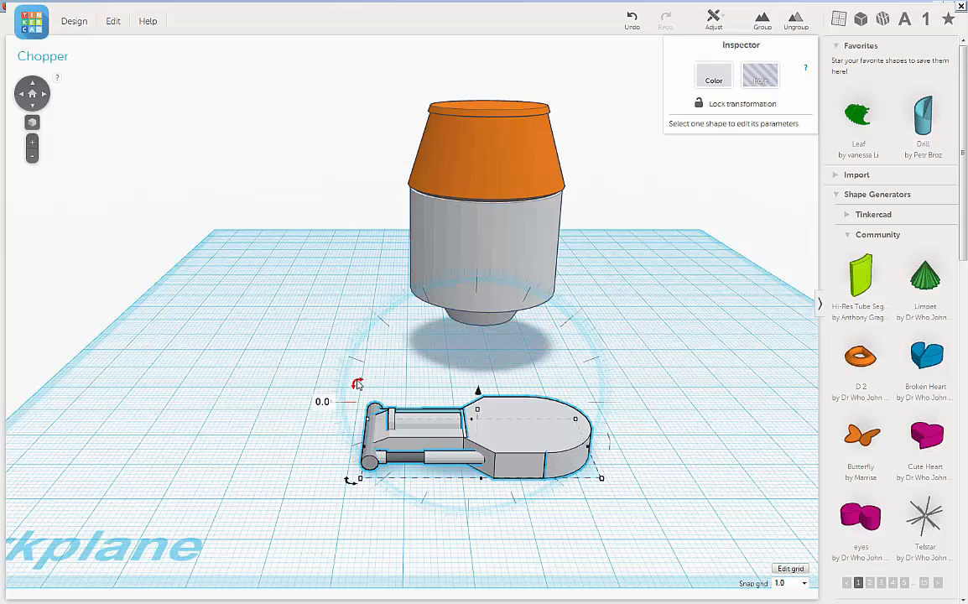
{"action": "left_click_drag", "start_coordinate": [357, 385], "coordinate": [447, 492]}
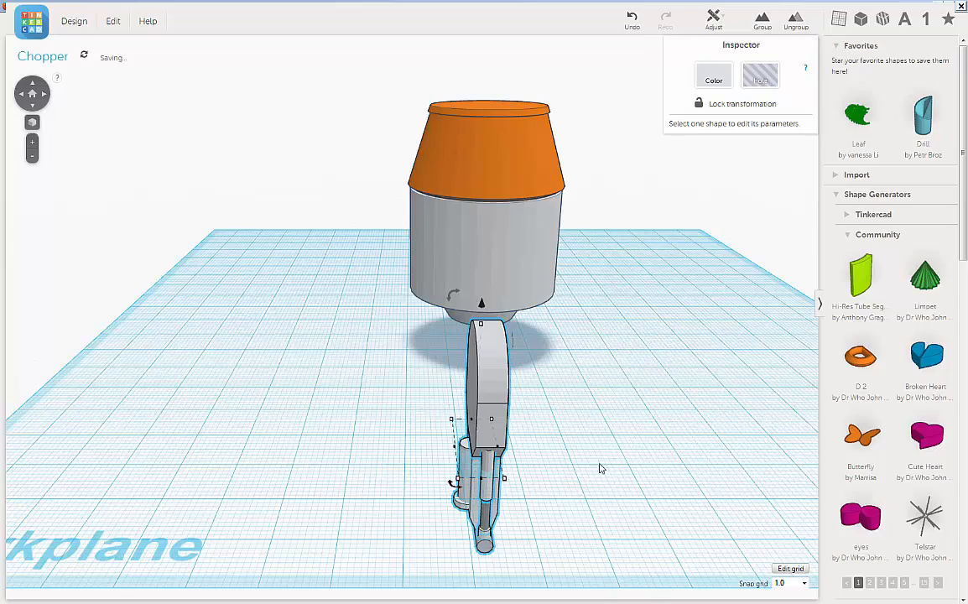
Rotate the upright leg assembly a quarter turn about the vertical axis so its flat back faces the body
{"action": "right_click_drag", "start_coordinate": [594, 454], "coordinate": [501, 466]}
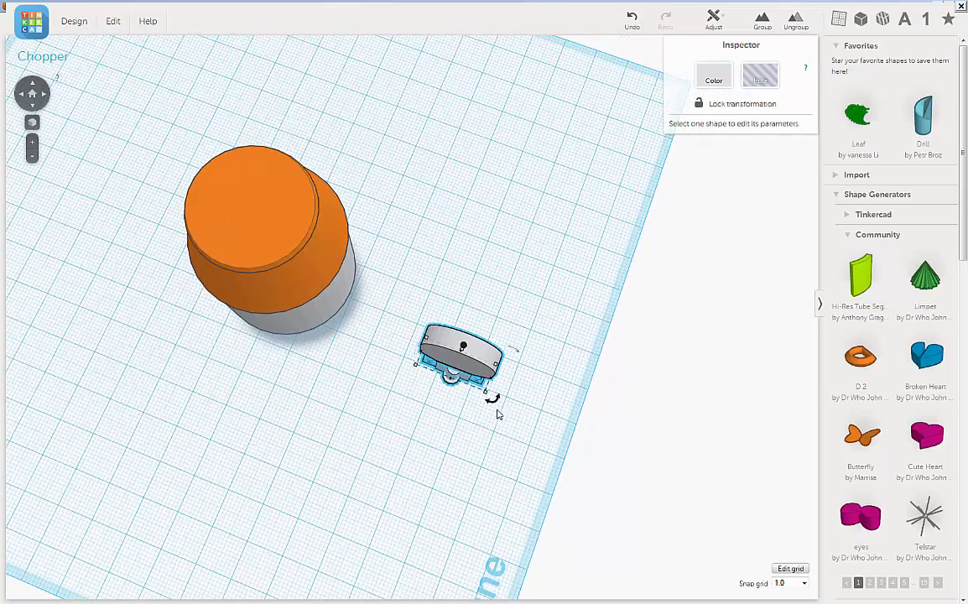
{"action": "mouse_move", "coordinate": [497, 404]}
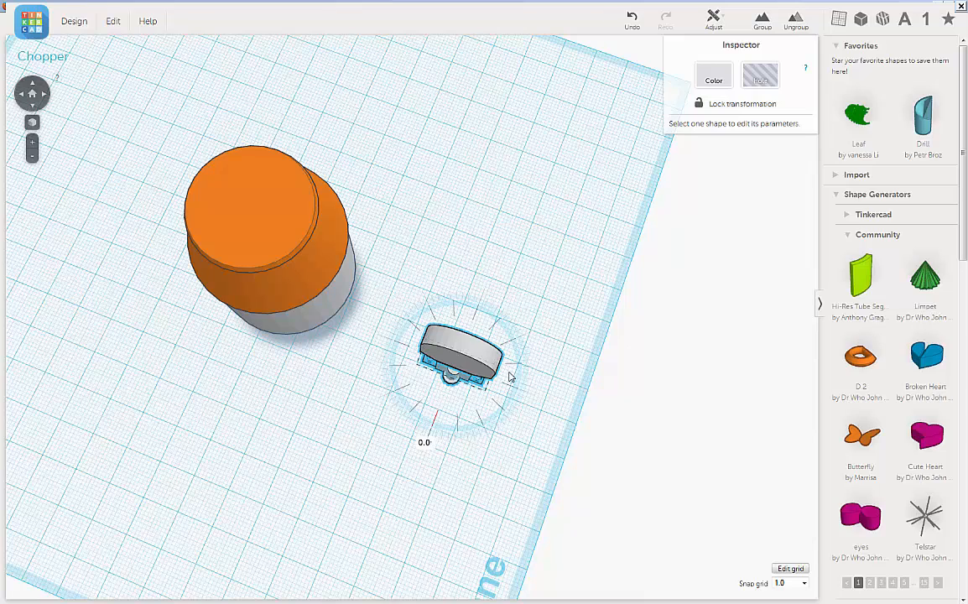
{"action": "left_click_drag", "start_coordinate": [510, 378], "coordinate": [489, 319]}
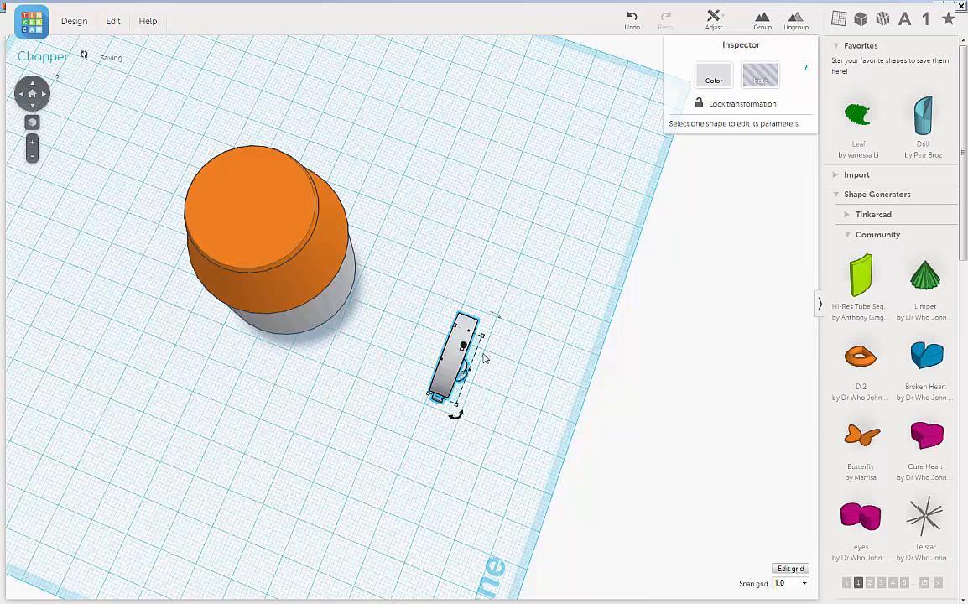
Raise the leg assembly until its foot rests on the workplane
{"action": "right_click_drag", "start_coordinate": [483, 359], "coordinate": [503, 262]}
{"action": "right_click_drag", "start_coordinate": [556, 289], "coordinate": [541, 245]}
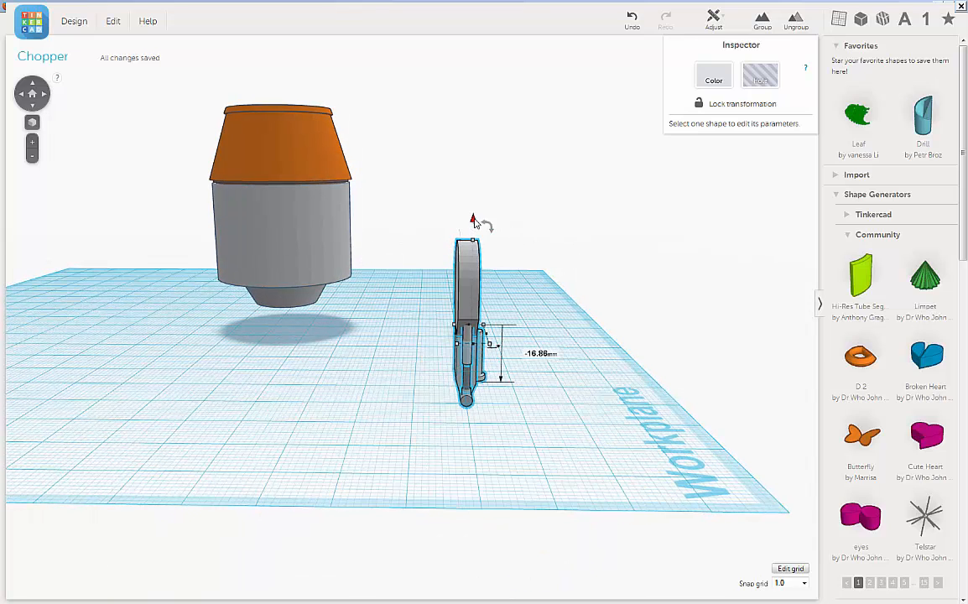
{"action": "left_click_drag", "start_coordinate": [473, 221], "coordinate": [496, 144]}
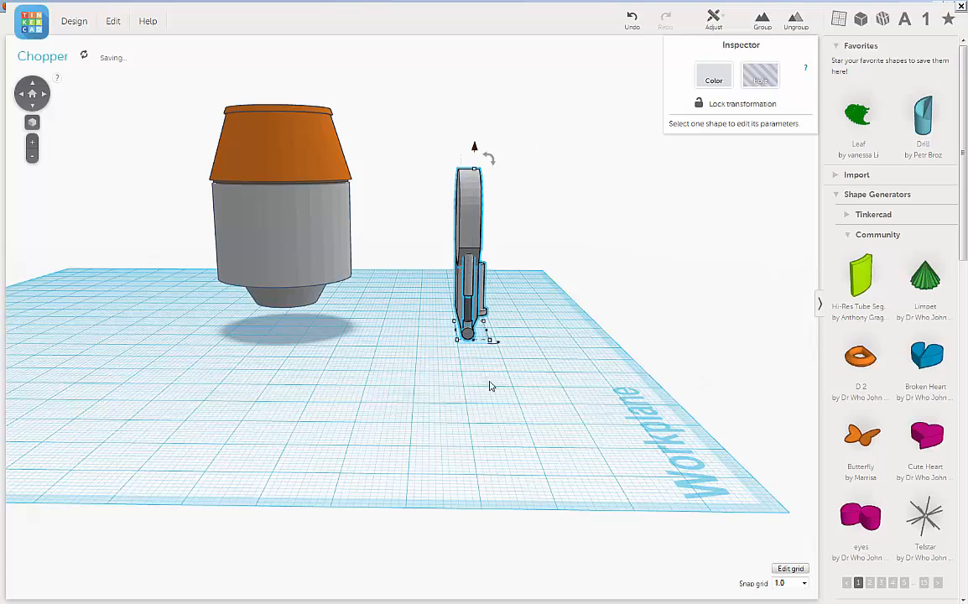
Move the leg assembly across the workplane toward the body until it touches the body's side
{"action": "right_click_drag", "start_coordinate": [491, 386], "coordinate": [380, 389]}
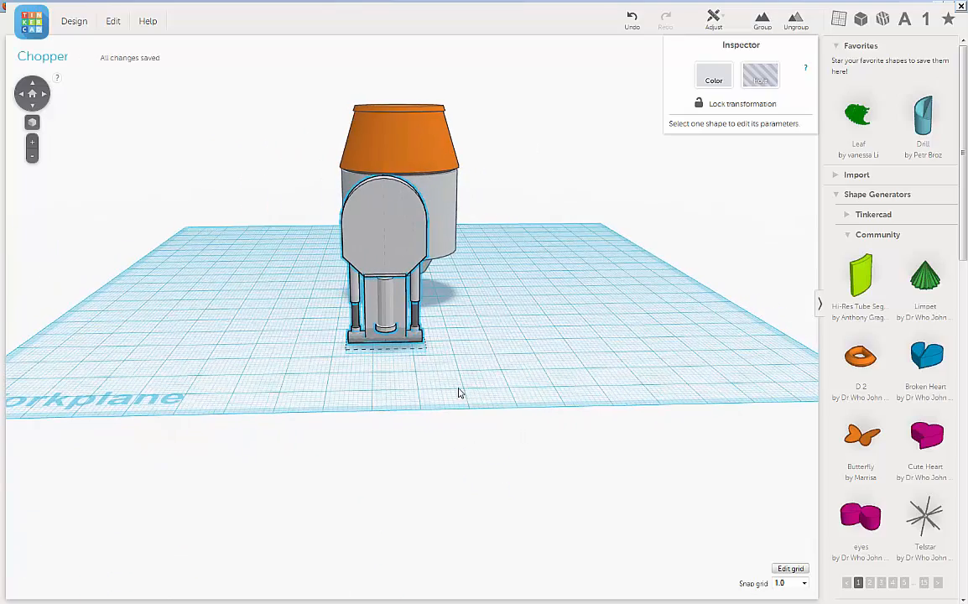
{"action": "right_click_drag", "start_coordinate": [458, 392], "coordinate": [562, 431]}
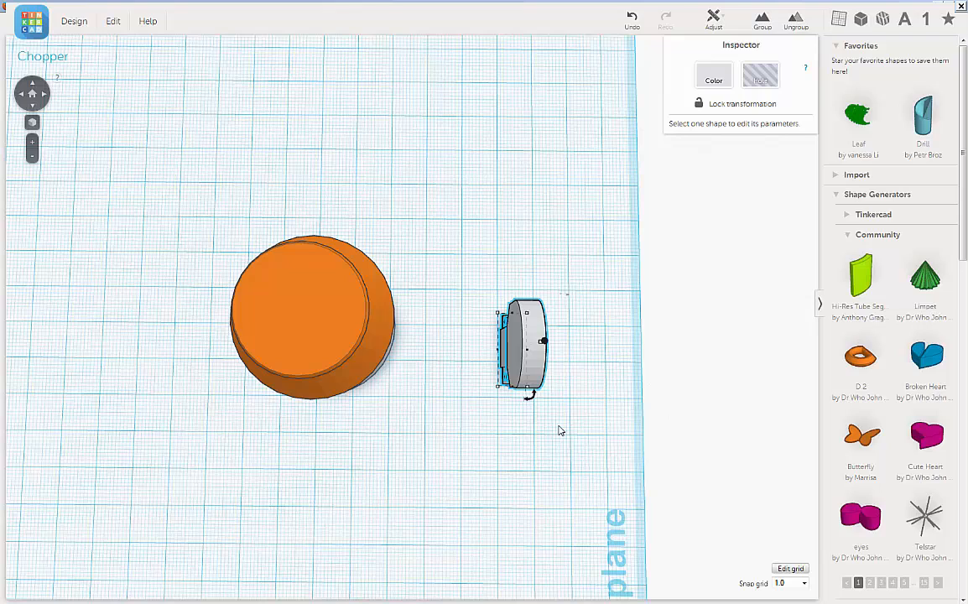
{"action": "key", "text": "Left"}
{"action": "key", "text": "Left"}
{"action": "key", "text": "Left"}
{"action": "key", "text": "Left"}
{"action": "key", "text": "Left"}
{"action": "key", "text": "Left"}
{"action": "key", "text": "Left"}
{"action": "key", "text": "Left"}
{"action": "key", "text": "Left"}
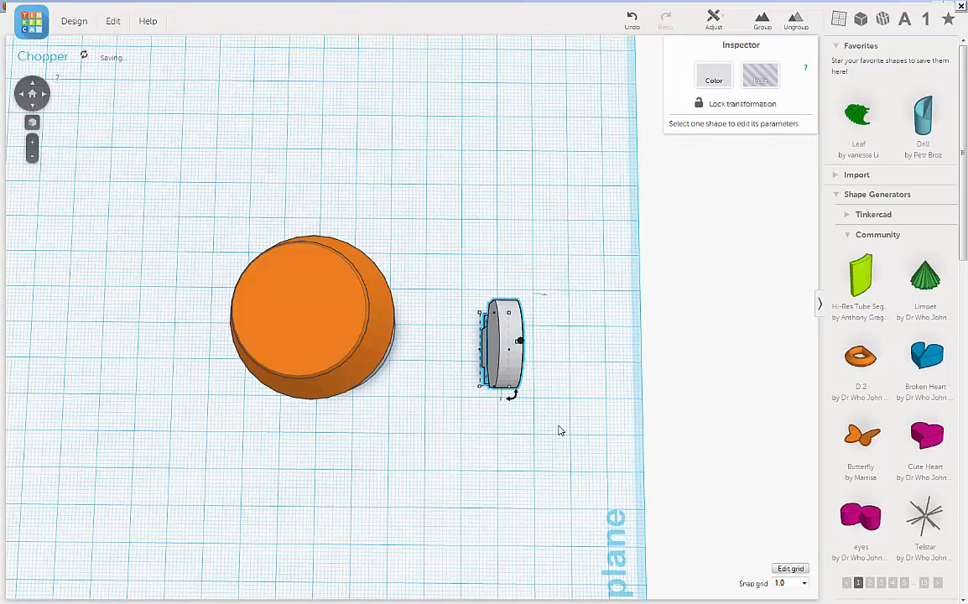
{"action": "key", "text": "Left"}
{"action": "key", "text": "Left"}
{"action": "key", "text": "Left"}
{"action": "key", "text": "Left"}
{"action": "key", "text": "Left"}
{"action": "key", "text": "Left"}
{"action": "key", "text": "Left"}
{"action": "key", "text": "Left"}
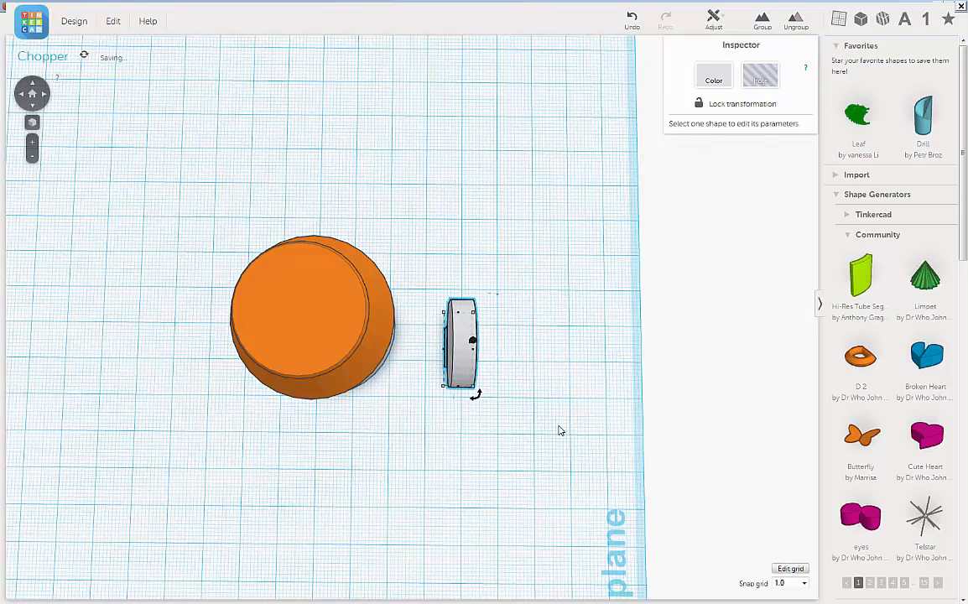
{"action": "key", "text": "Left"}
{"action": "key", "text": "Left"}
{"action": "key", "text": "Left"}
{"action": "key", "text": "Left"}
{"action": "key", "text": "Left"}
{"action": "key", "text": "Left"}
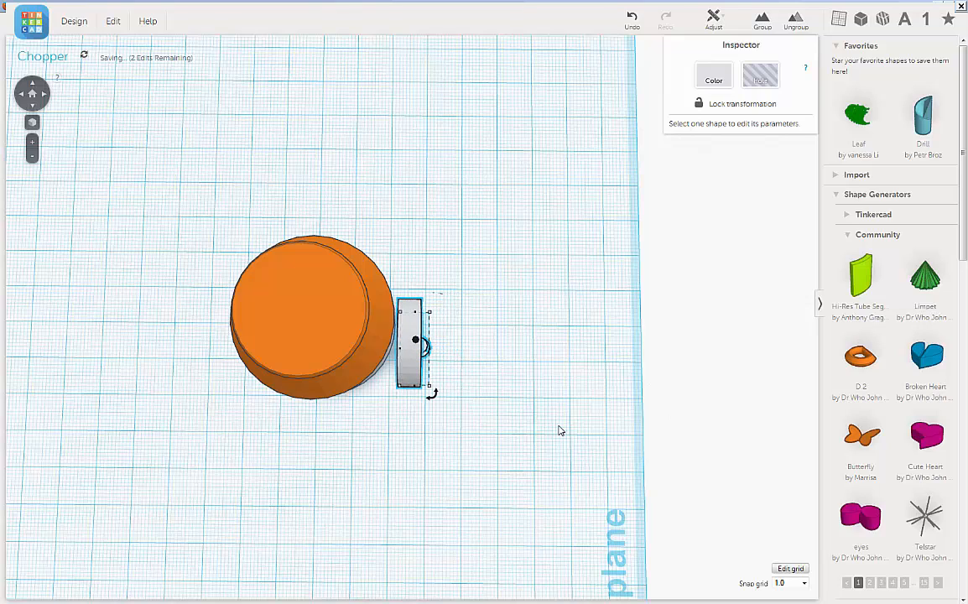
{"action": "key", "text": "Left"}
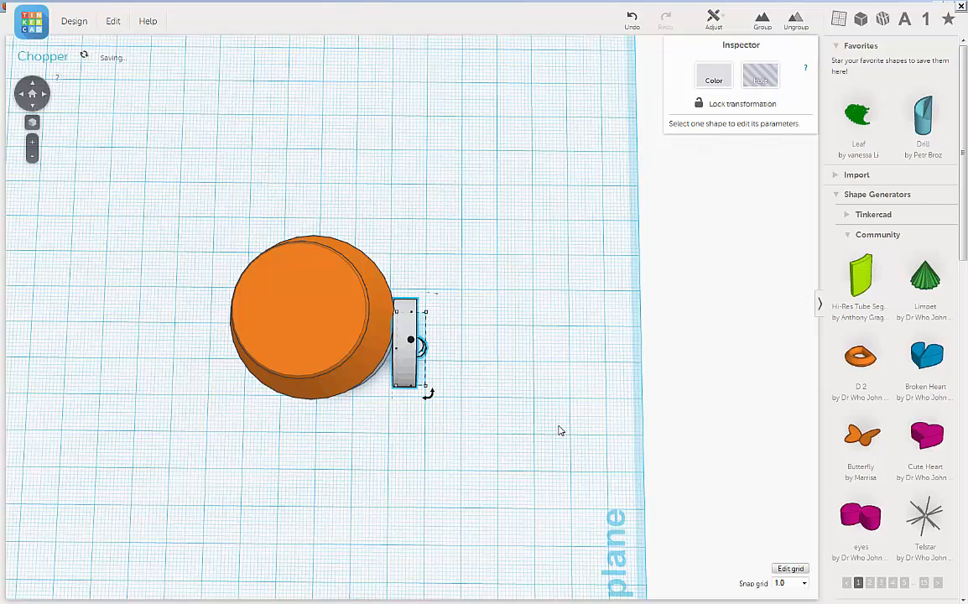
Shift the leg assembly sideways until it is centred on the body
{"action": "right_click_drag", "start_coordinate": [548, 425], "coordinate": [338, 250]}
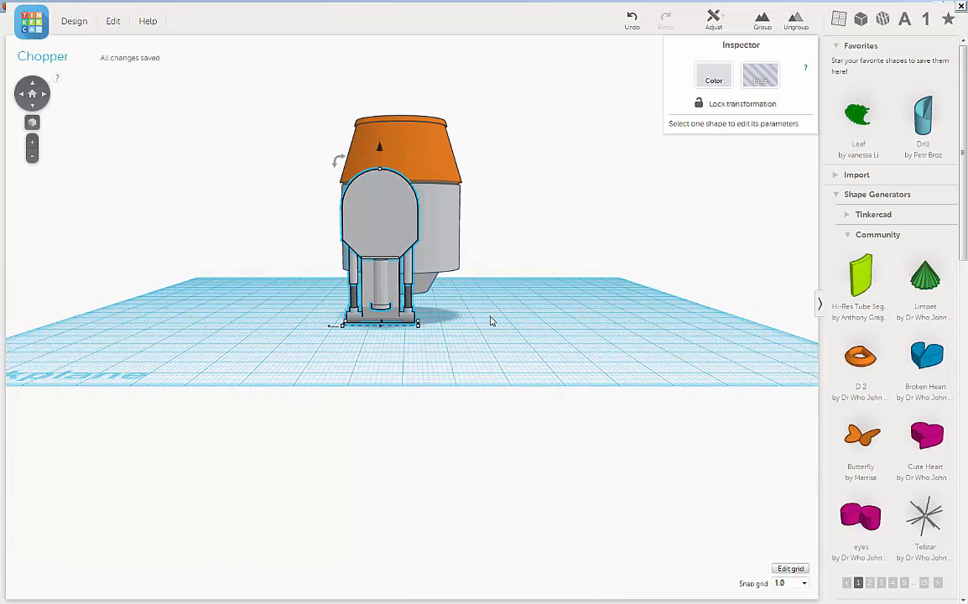
{"action": "middle_click_drag", "start_coordinate": [530, 318], "coordinate": [566, 344]}
{"action": "scroll", "coordinate": [531, 349], "scroll_direction": "up", "scroll_amount": 1}
{"action": "scroll", "coordinate": [532, 345], "scroll_direction": "up", "scroll_amount": 1}
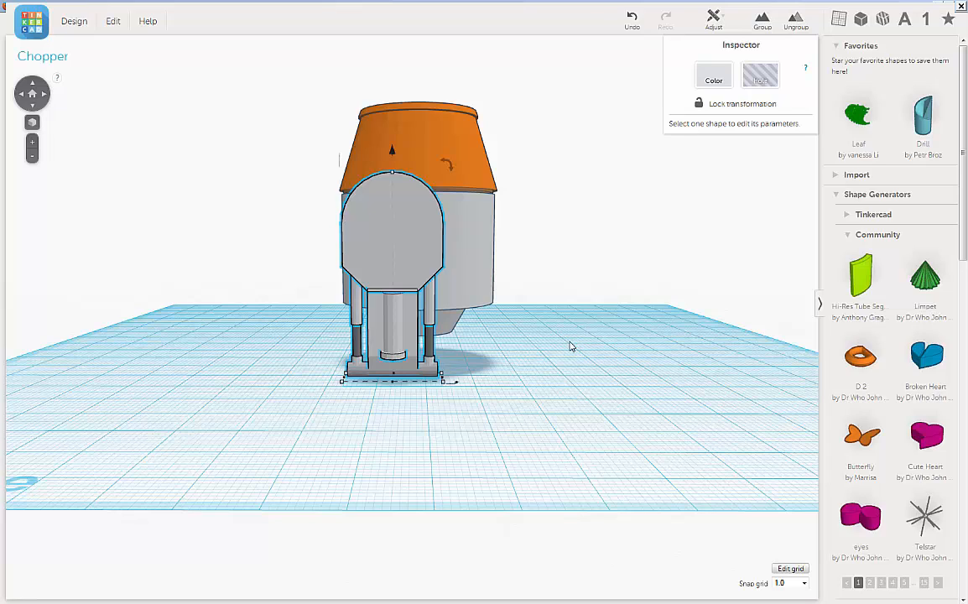
{"action": "key", "text": "Right"}
{"action": "key", "text": "Right"}
{"action": "key", "text": "Right"}
{"action": "key", "text": "Right"}
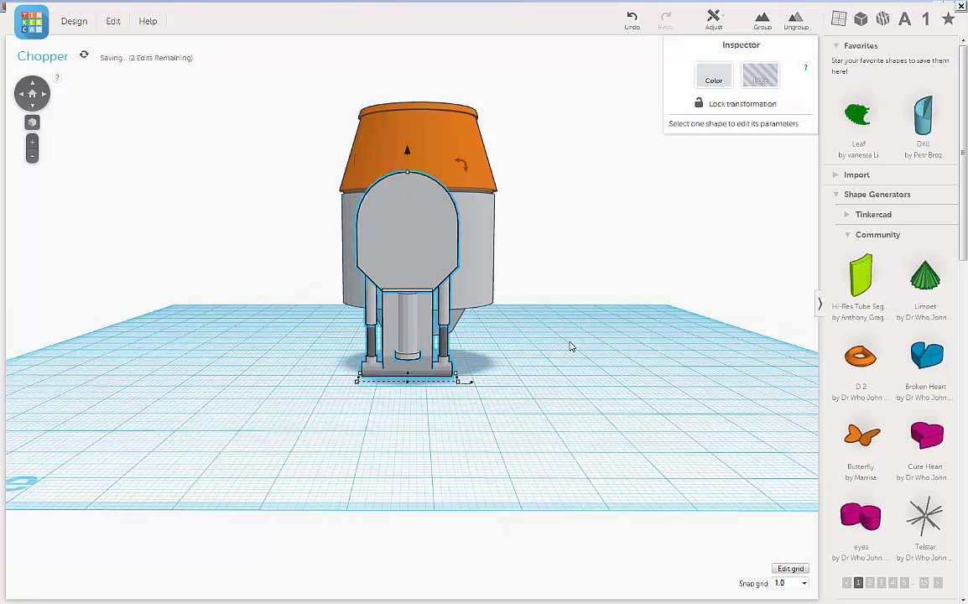
{"action": "key", "text": "Right"}
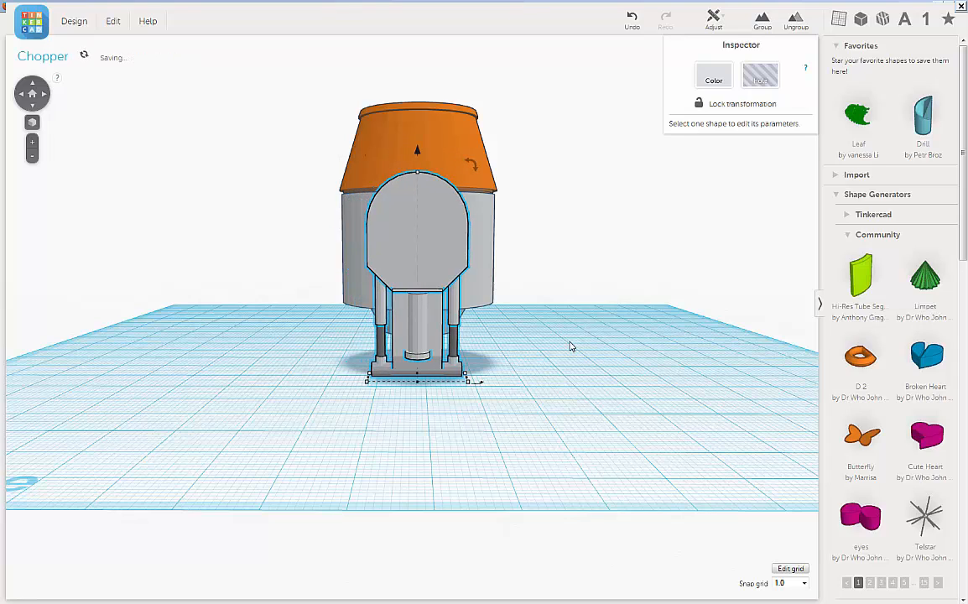
Raise the leg assembly above the workplane so its rounded top overlaps the height of the orange dome
{"action": "right_click_drag", "start_coordinate": [564, 322], "coordinate": [665, 329]}
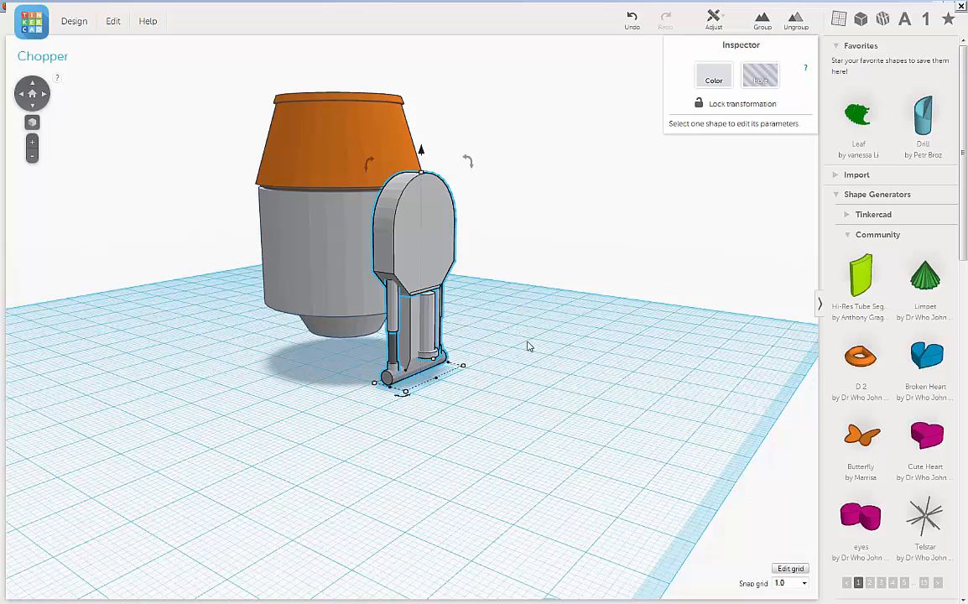
{"action": "right_click_drag", "start_coordinate": [543, 370], "coordinate": [434, 371]}
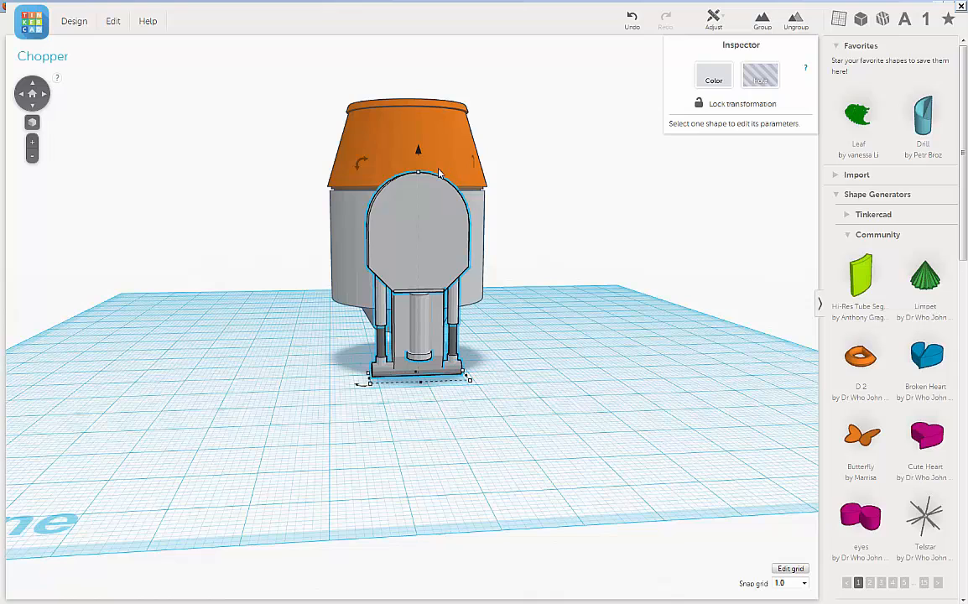
{"action": "left_click_drag", "start_coordinate": [419, 153], "coordinate": [438, 107]}
{"action": "right_click_drag", "start_coordinate": [529, 190], "coordinate": [374, 174]}
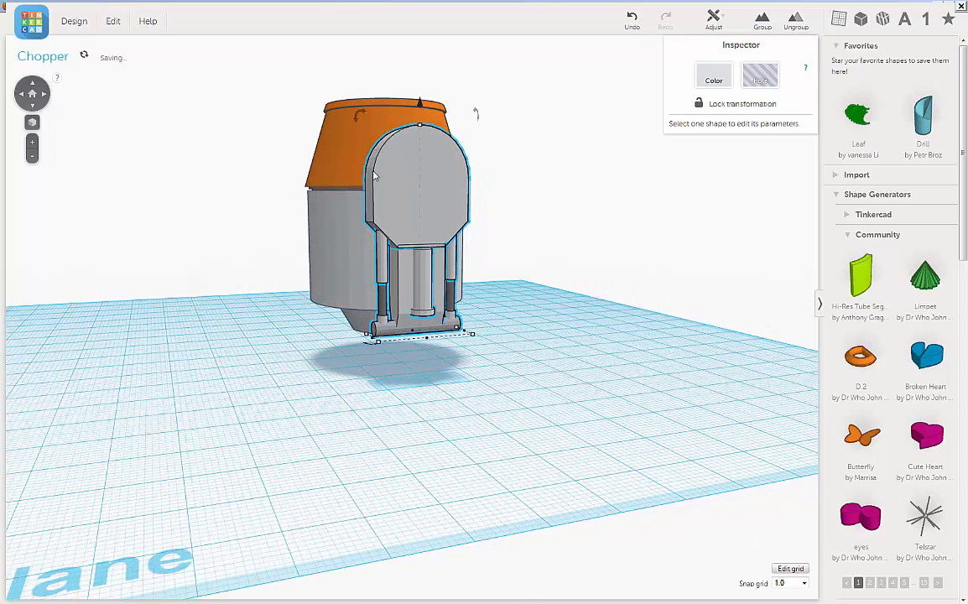
{"action": "right_click_drag", "start_coordinate": [558, 223], "coordinate": [704, 220]}
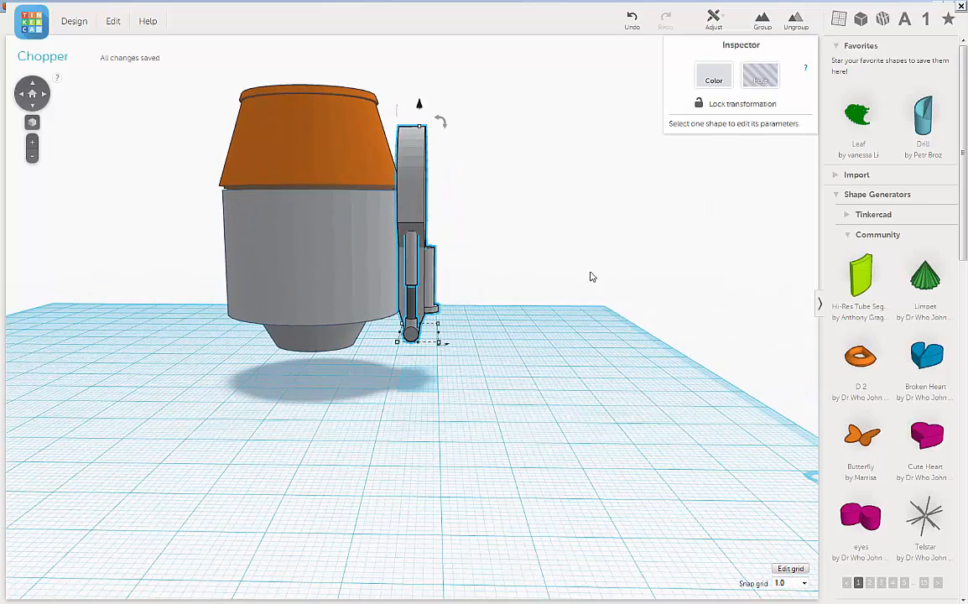
{"action": "right_click_drag", "start_coordinate": [590, 276], "coordinate": [512, 294]}
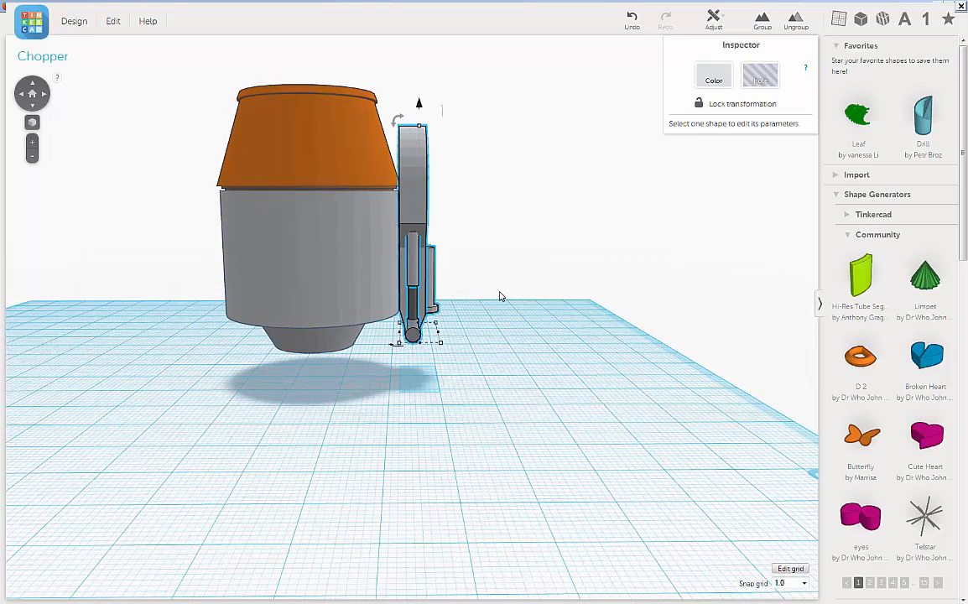
Move the leg assembly straight away from the body to leave a clear gap between them
{"action": "key", "text": "Right"}
{"action": "key", "text": "Right"}
{"action": "key", "text": "Right"}
{"action": "key", "text": "Right"}
{"action": "key", "text": "Right"}
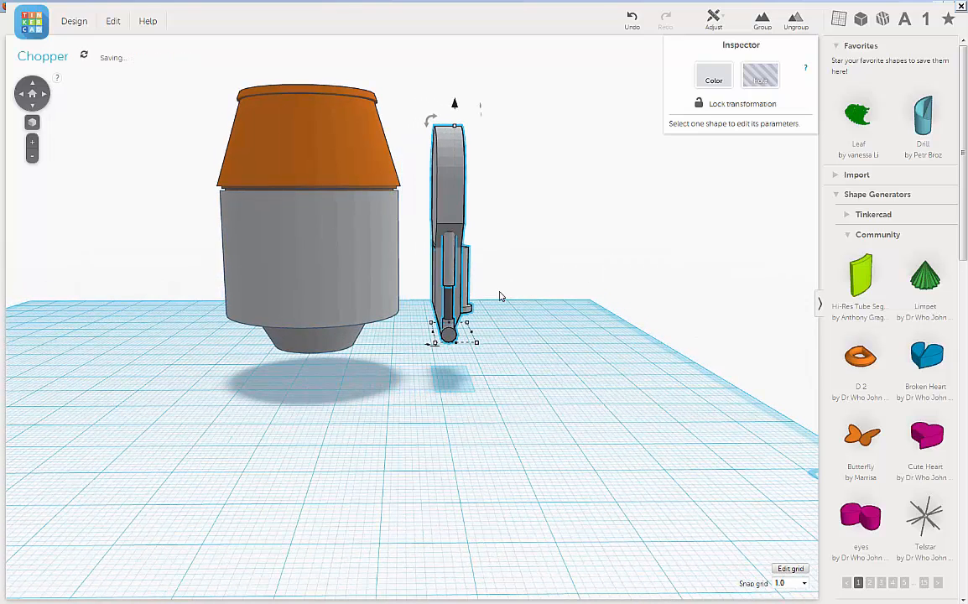
{"action": "key", "text": "Right"}
{"action": "key", "text": "Right"}
{"action": "key", "text": "Right"}
{"action": "key", "text": "Right"}
{"action": "key", "text": "Right"}
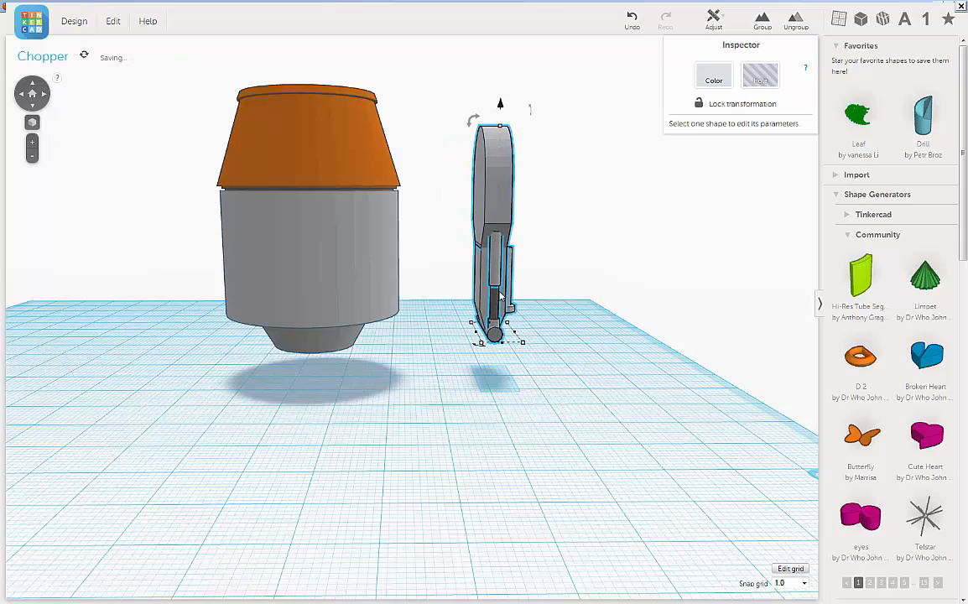
{"action": "key", "text": "Right"}
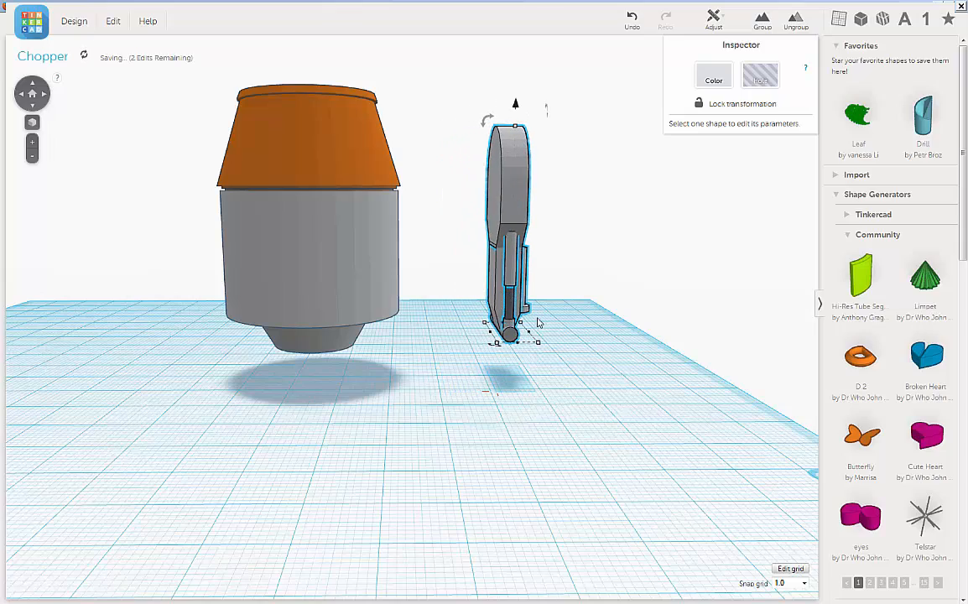
{"action": "right_click_drag", "start_coordinate": [536, 320], "coordinate": [429, 345]}
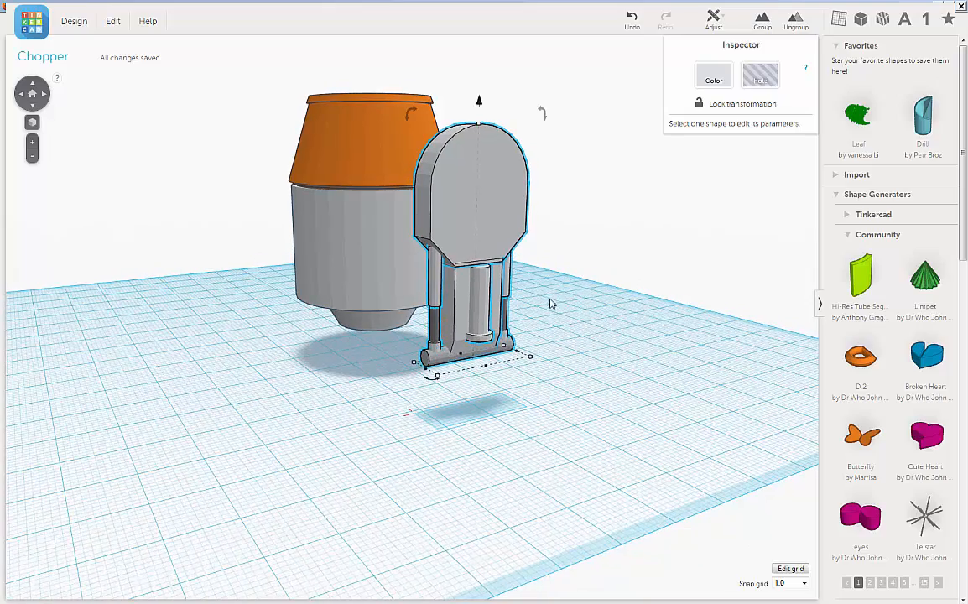
{"action": "right_click_drag", "start_coordinate": [614, 319], "coordinate": [609, 348]}
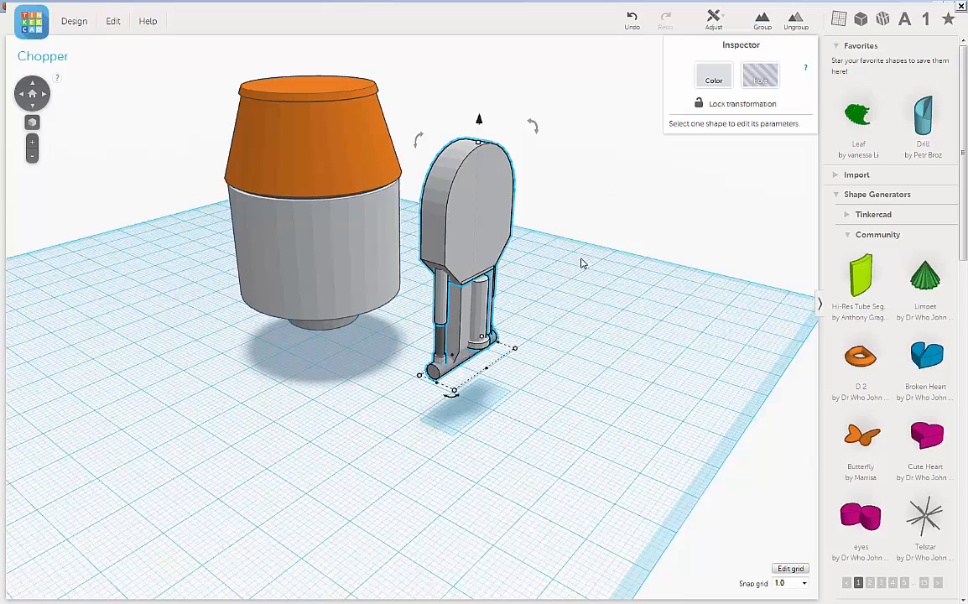
Try nudging the leg assembly one grid step sideways, and undo the move
{"action": "scroll", "coordinate": [562, 277], "scroll_direction": "up", "scroll_amount": 3}
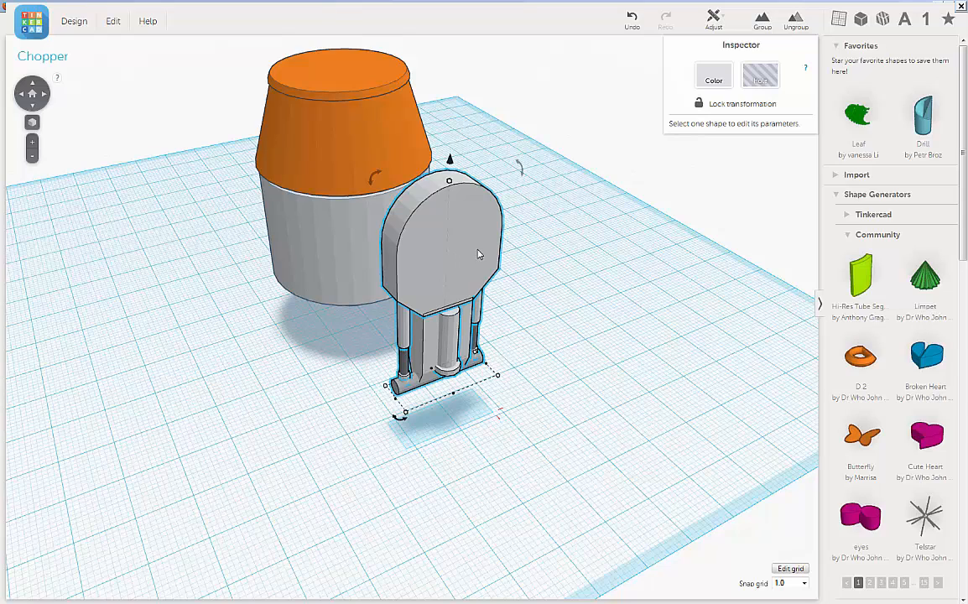
{"action": "key", "text": "Right"}
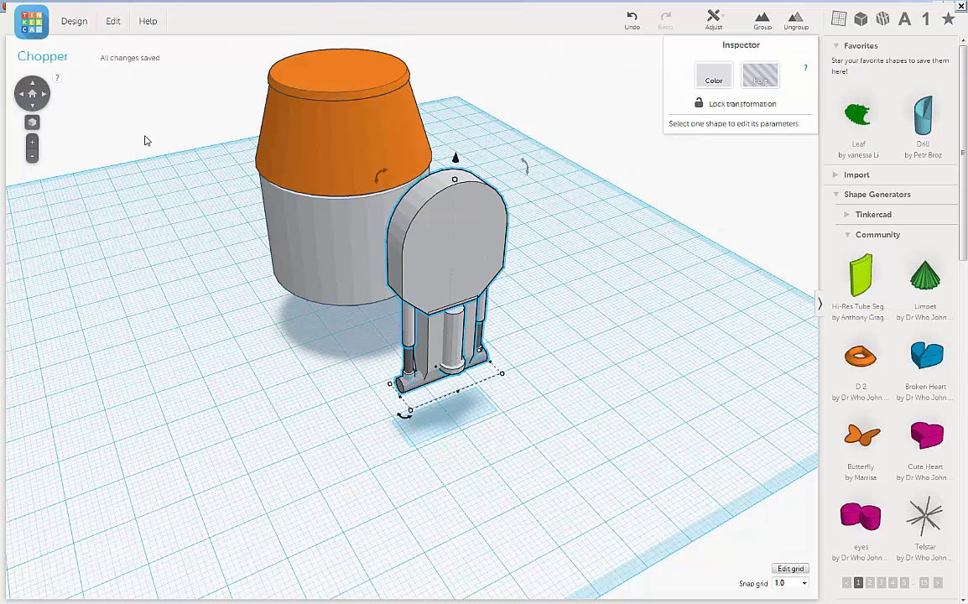
{"action": "left_click", "coordinate": [632, 19]}
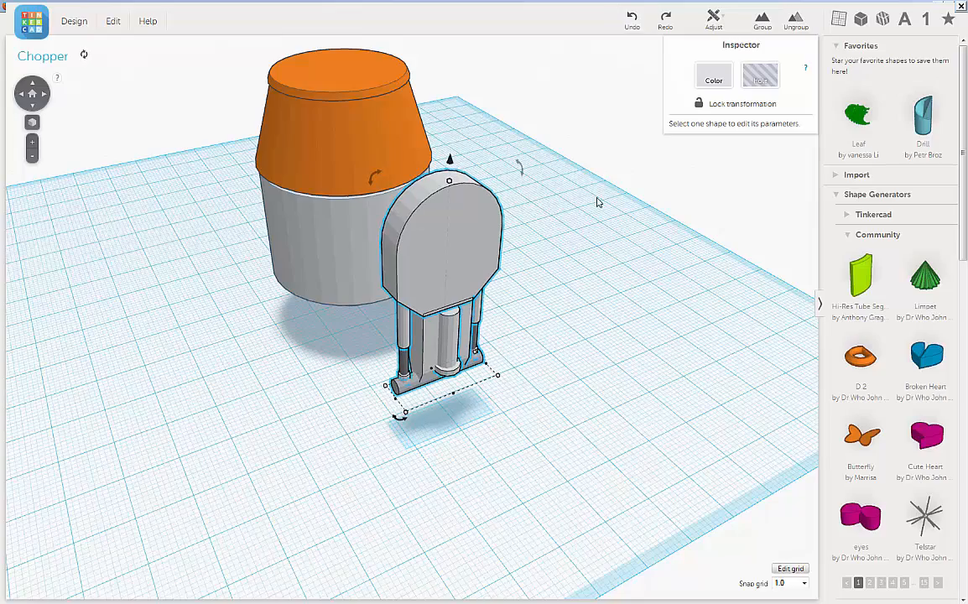
{"action": "right_click_drag", "start_coordinate": [598, 203], "coordinate": [596, 241]}
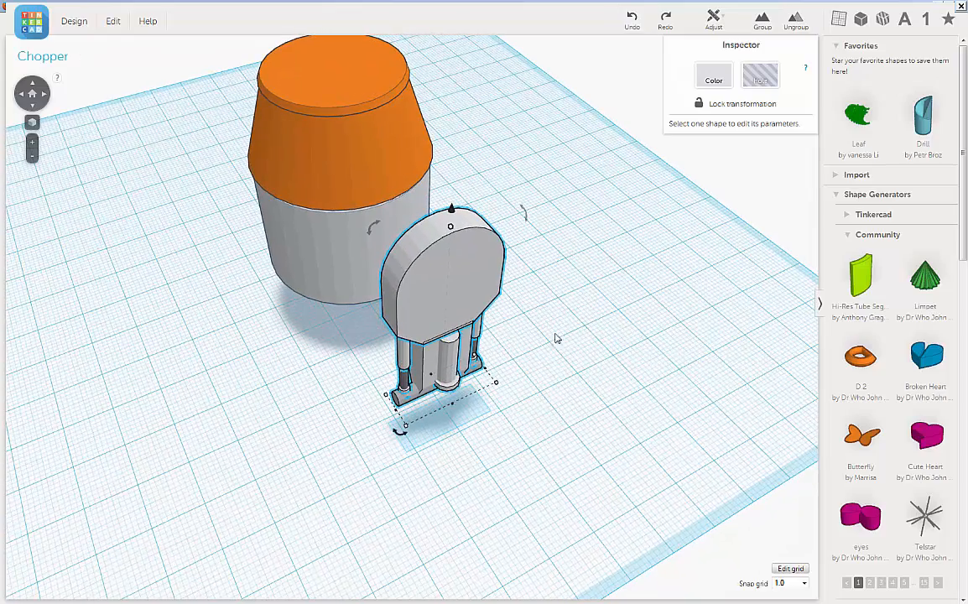
{"action": "right_click_drag", "start_coordinate": [557, 339], "coordinate": [573, 384]}
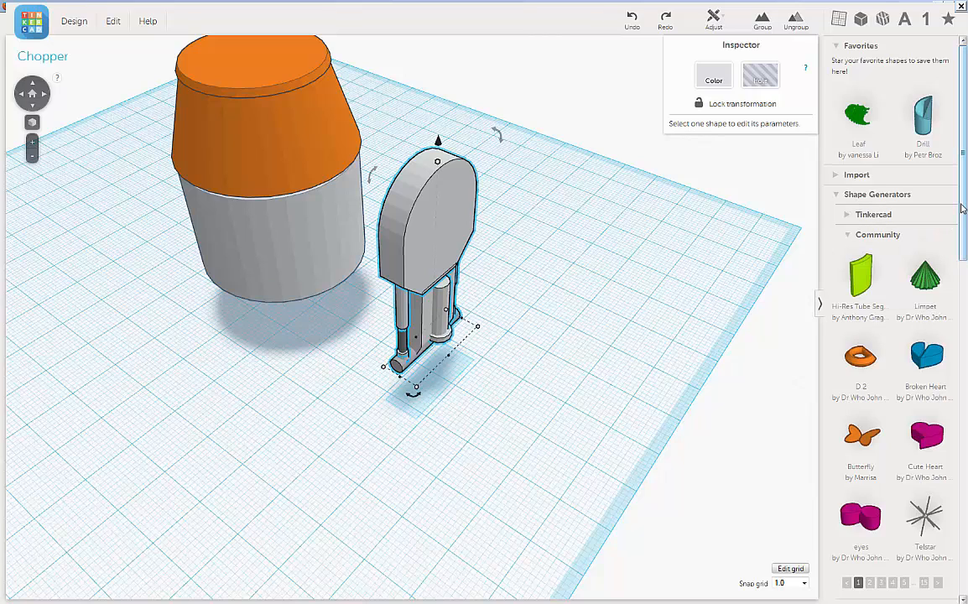
{"action": "left_click", "coordinate": [848, 238]}
{"action": "left_click", "coordinate": [847, 237]}
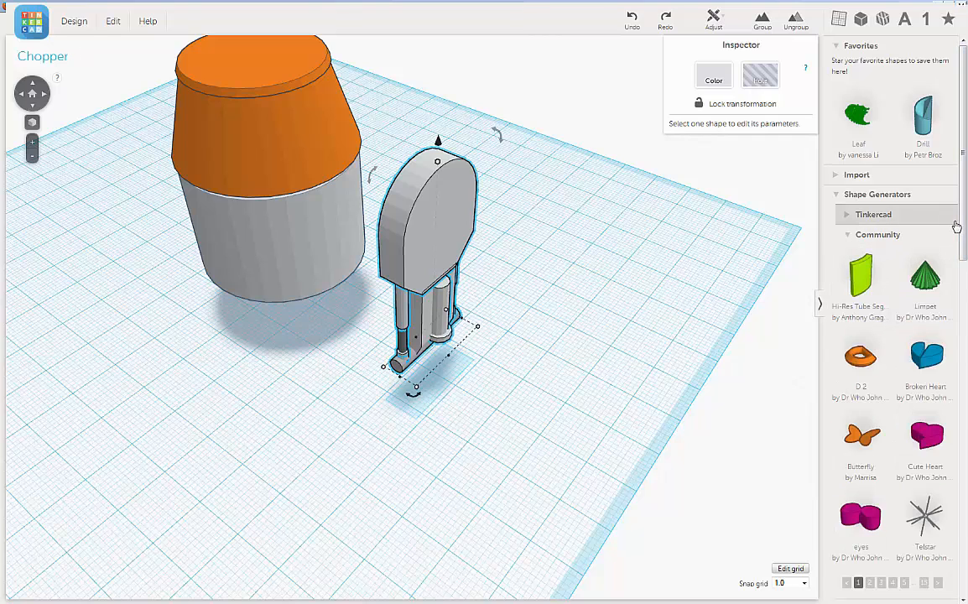
Browse the pages of community shape generators for a shape that could serve as the leg's foot
{"action": "scroll", "coordinate": [961, 219], "scroll_direction": "down", "scroll_amount": 3}
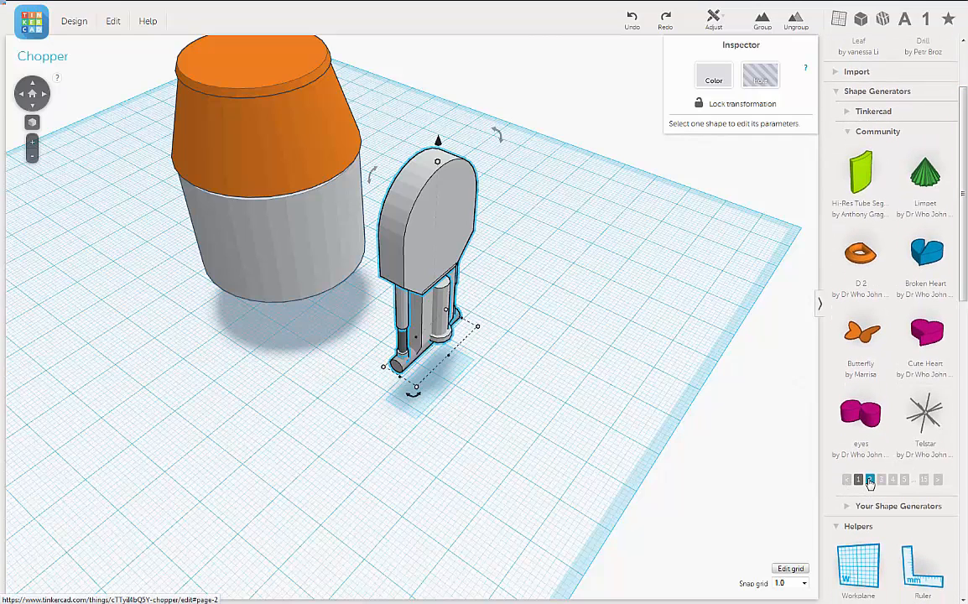
{"action": "left_click", "coordinate": [870, 480]}
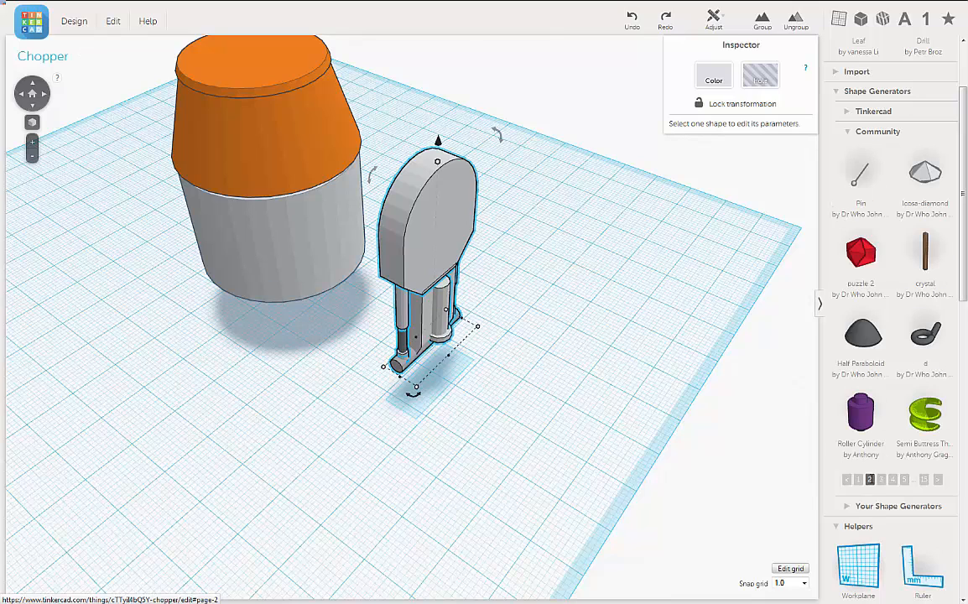
{"action": "left_click", "coordinate": [881, 480]}
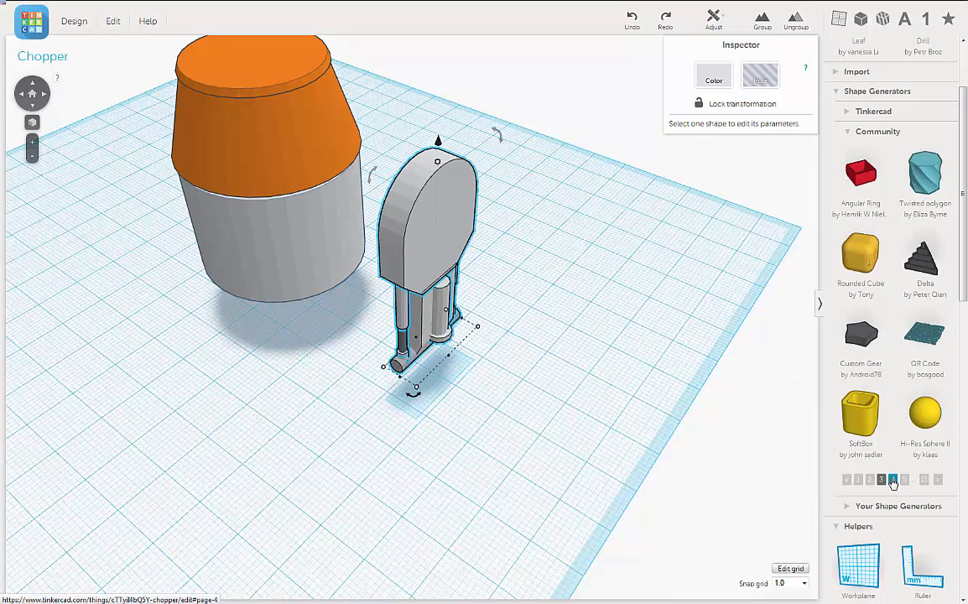
{"action": "left_click", "coordinate": [892, 480]}
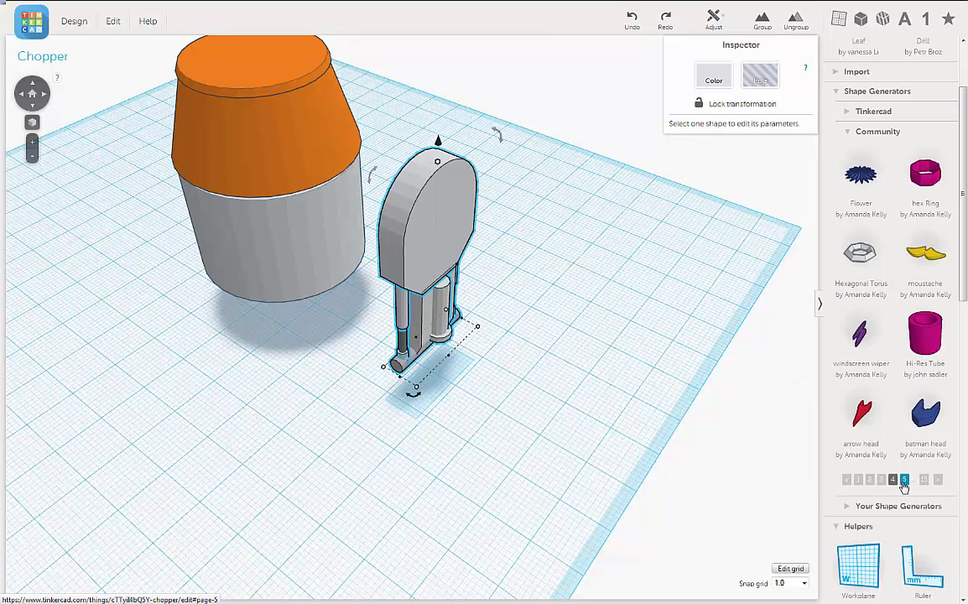
{"action": "left_click", "coordinate": [904, 483]}
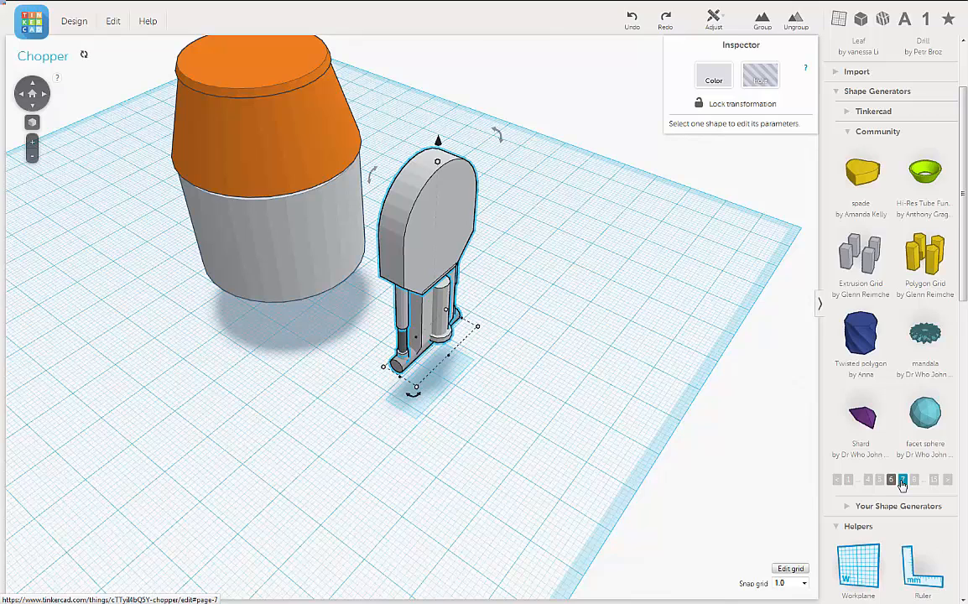
{"action": "left_click", "coordinate": [902, 481]}
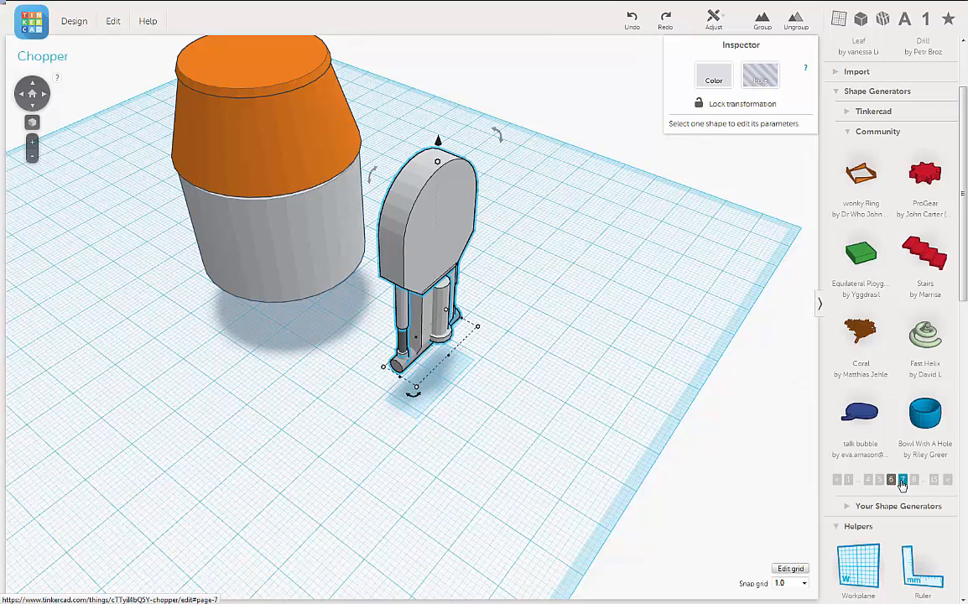
{"action": "left_click", "coordinate": [903, 482]}
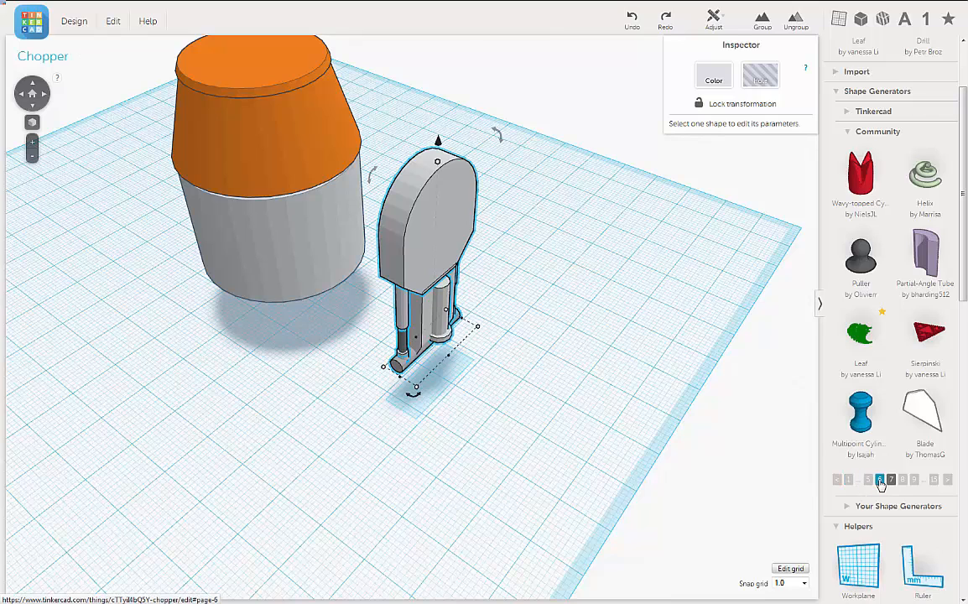
Try placing the community Equilateral Ploygon shape on the workplane beside the leg, and delete it
{"action": "left_click", "coordinate": [879, 480]}
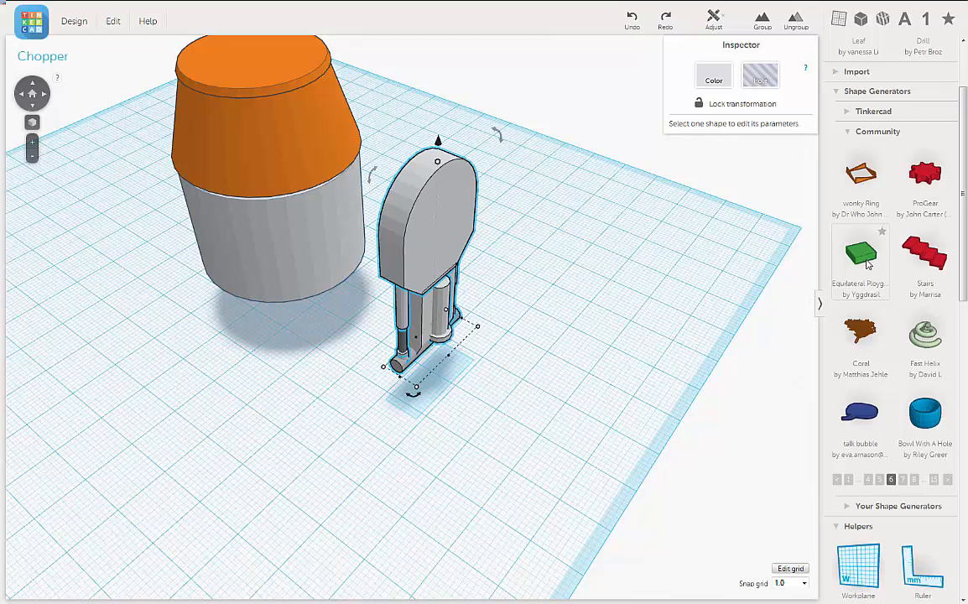
{"action": "left_click_drag", "start_coordinate": [867, 258], "coordinate": [592, 381]}
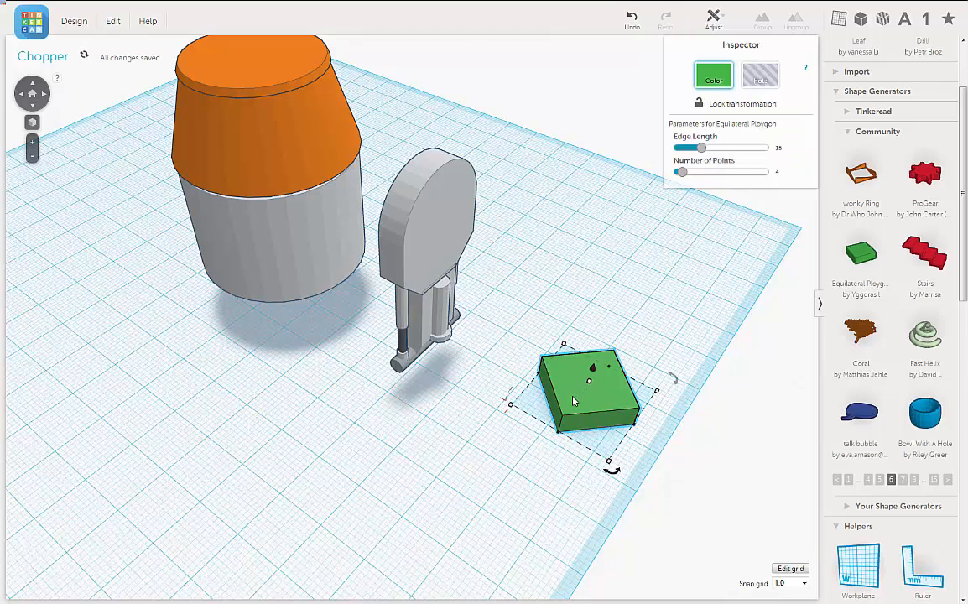
{"action": "key", "text": "Delete"}
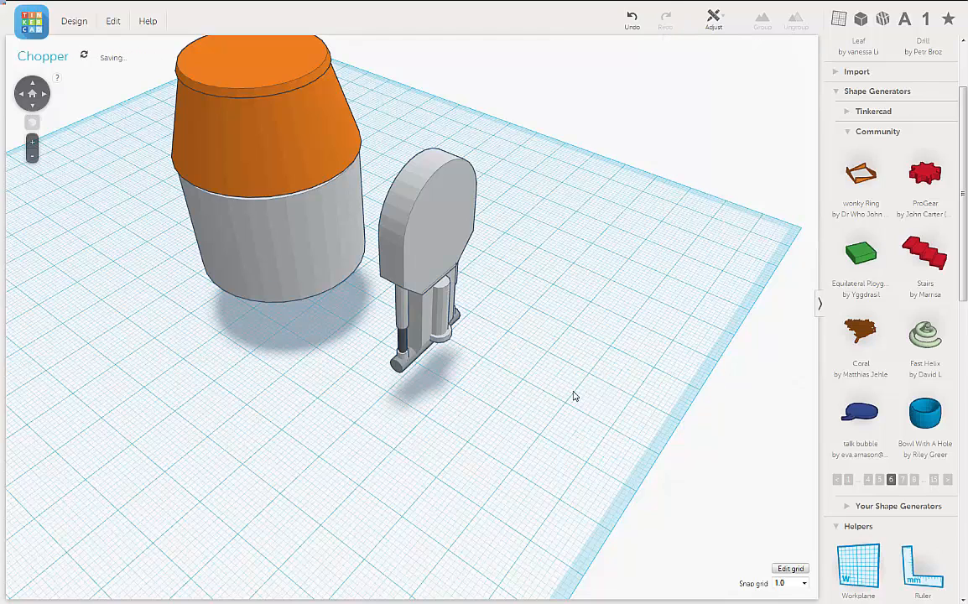
Find the Trapezoid among the community shape generators and place one on the workplane beside the leg
{"action": "left_click", "coordinate": [902, 482]}
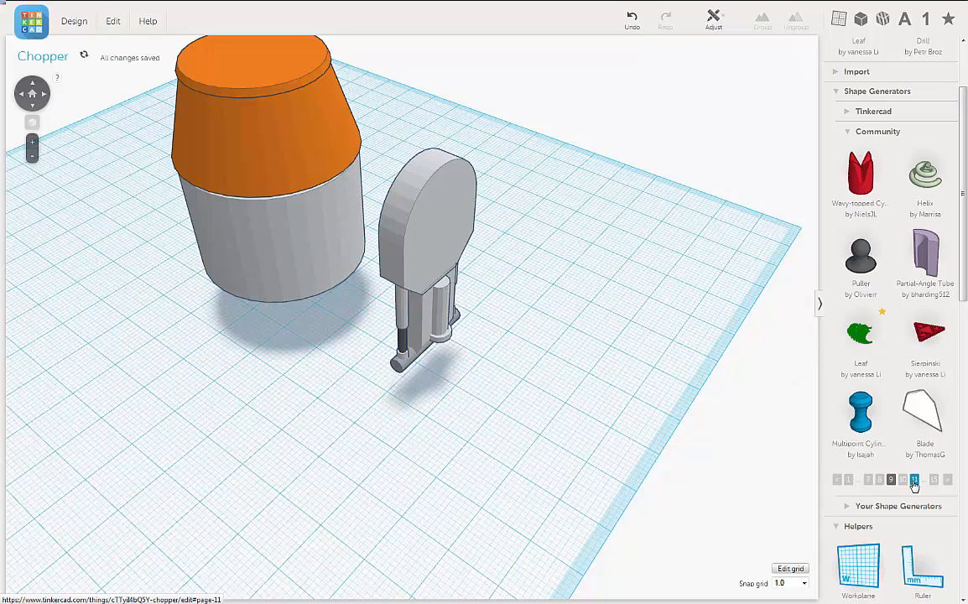
{"action": "left_click", "coordinate": [914, 481]}
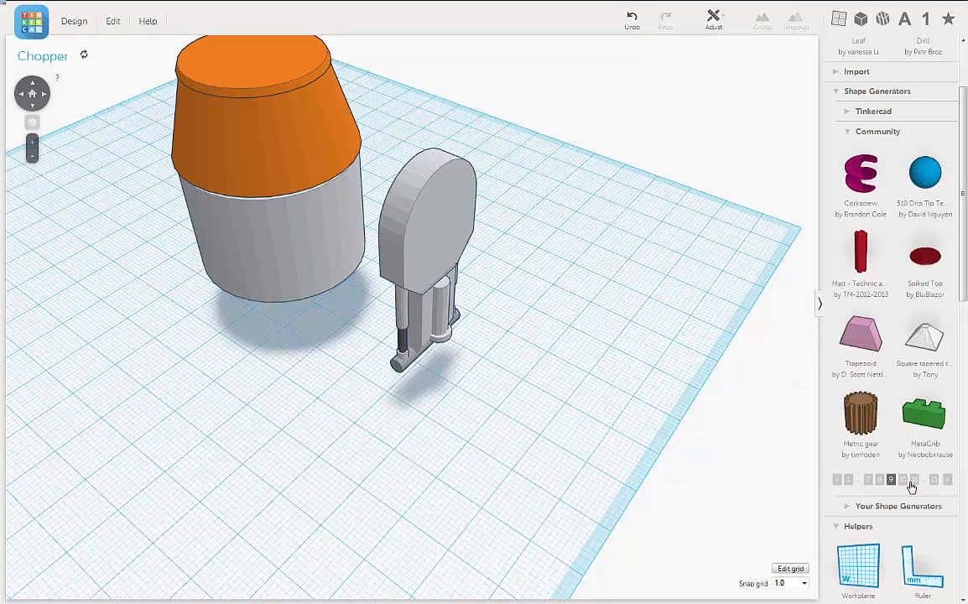
{"action": "left_click_drag", "start_coordinate": [861, 335], "coordinate": [603, 390]}
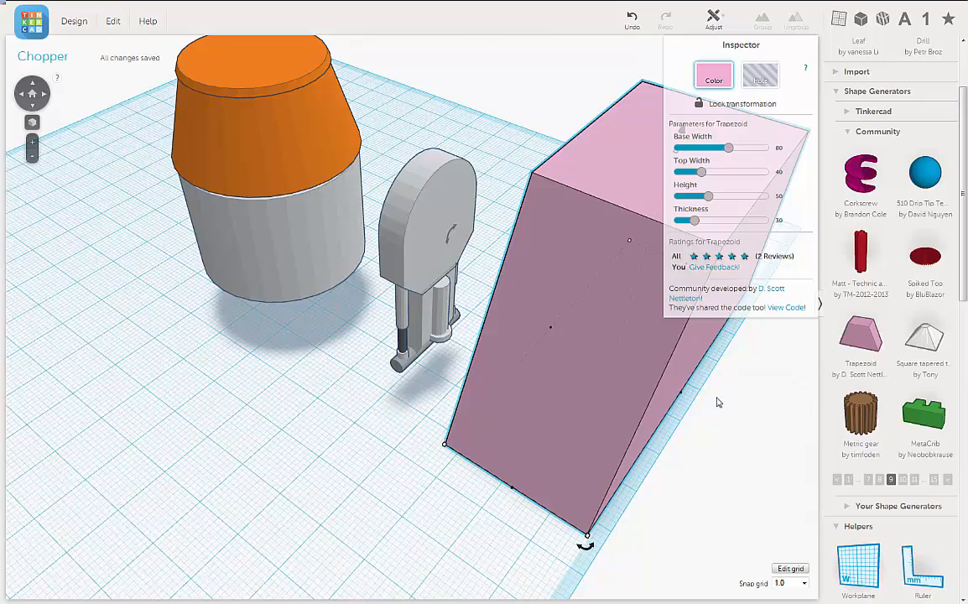
Scale the trapezoid down proportionally until its base is slightly wider than the bar at the leg's lower end
{"action": "scroll", "coordinate": [718, 402], "scroll_direction": "down", "scroll_amount": 5}
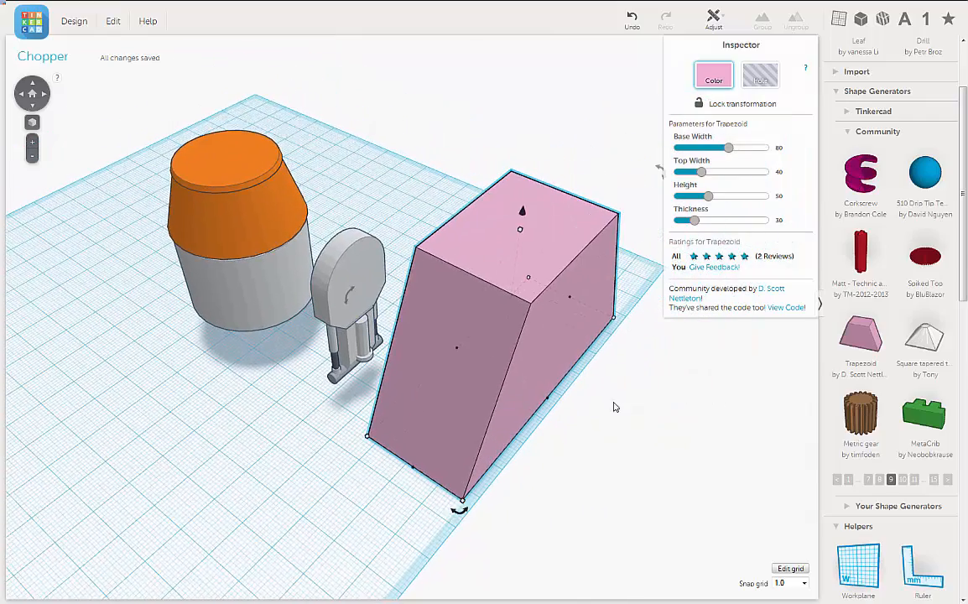
{"action": "right_click_drag", "start_coordinate": [613, 406], "coordinate": [282, 326]}
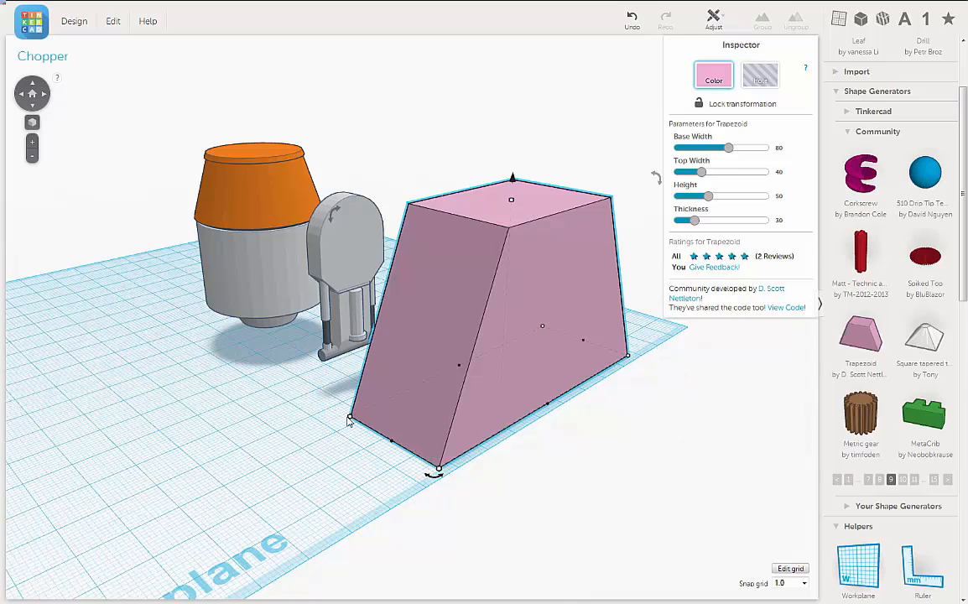
{"action": "mouse_move", "coordinate": [439, 469]}
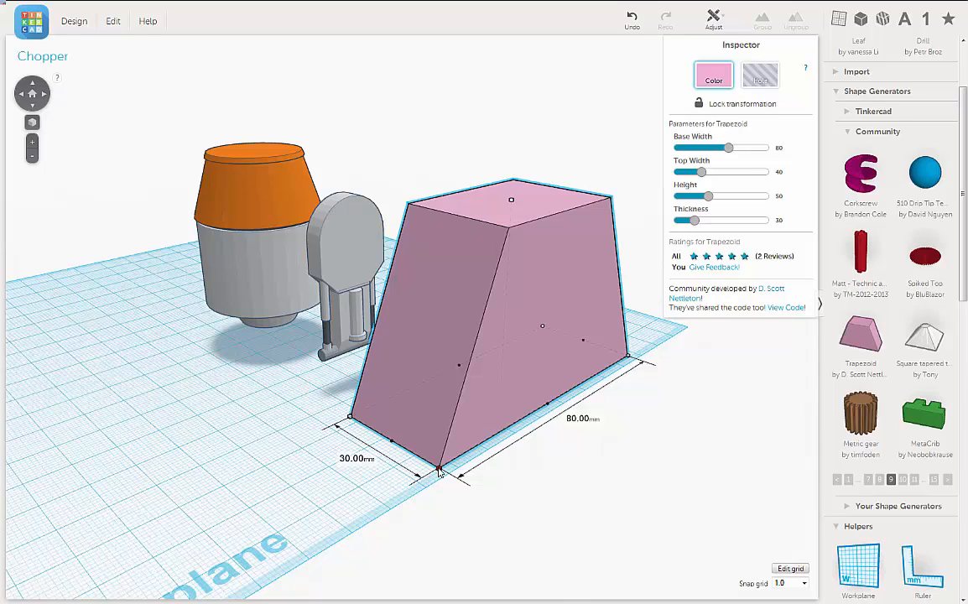
{"action": "left_click_drag", "start_coordinate": [438, 471], "coordinate": [550, 340]}
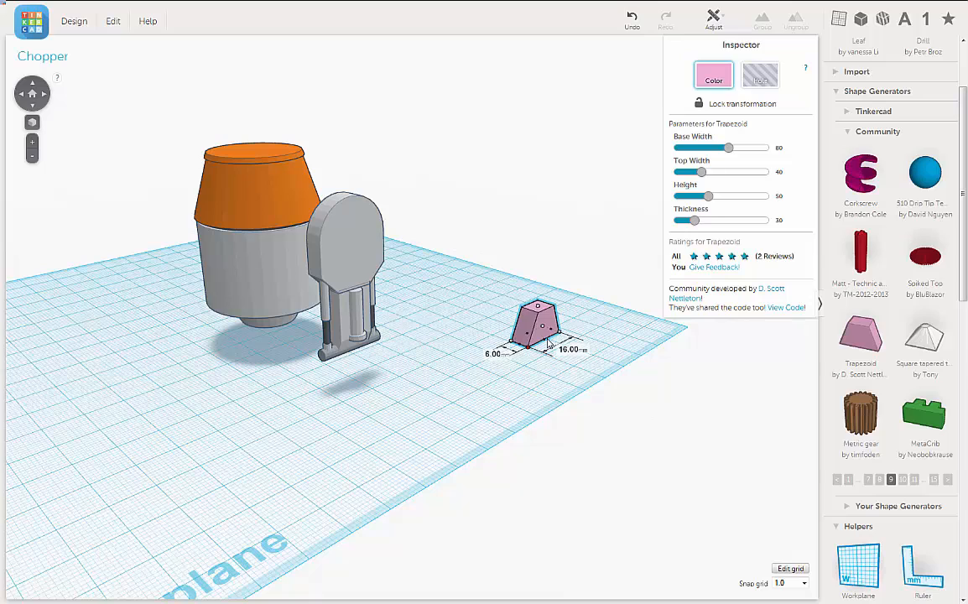
{"action": "left_click_drag", "start_coordinate": [549, 341], "coordinate": [533, 361]}
Shift the trapezoid sideways until it is centred in line with the leg assembly
{"action": "mouse_move", "coordinate": [558, 372]}
{"action": "right_mouse_down"}
{"action": "mouse_move", "coordinate": [544, 380]}
{"action": "mouse_move", "coordinate": [509, 364]}
{"action": "mouse_move", "coordinate": [512, 397]}
{"action": "mouse_move", "coordinate": [548, 432]}
{"action": "mouse_move", "coordinate": [567, 374]}
{"action": "right_mouse_up"}
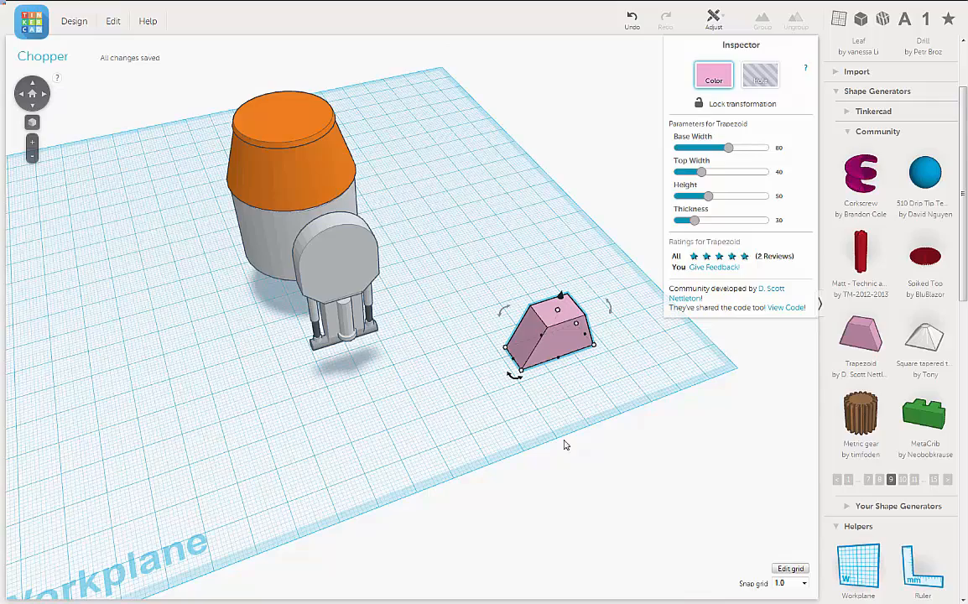
{"action": "right_click_drag", "start_coordinate": [564, 445], "coordinate": [520, 384]}
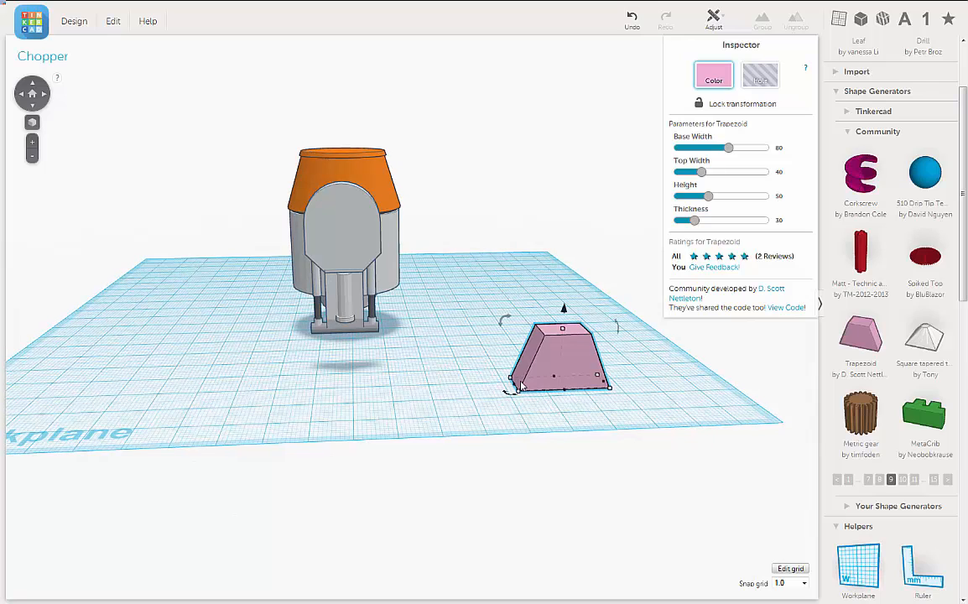
{"action": "key", "text": "Left"}
{"action": "key", "text": "Left"}
{"action": "key", "text": "Left"}
{"action": "key", "text": "Left"}
{"action": "key", "text": "Left"}
{"action": "key", "text": "Left"}
{"action": "key", "text": "Left"}
{"action": "key", "text": "Left"}
{"action": "key", "text": "Left"}
{"action": "key", "text": "Left"}
{"action": "key", "text": "Left"}
{"action": "key", "text": "Left"}
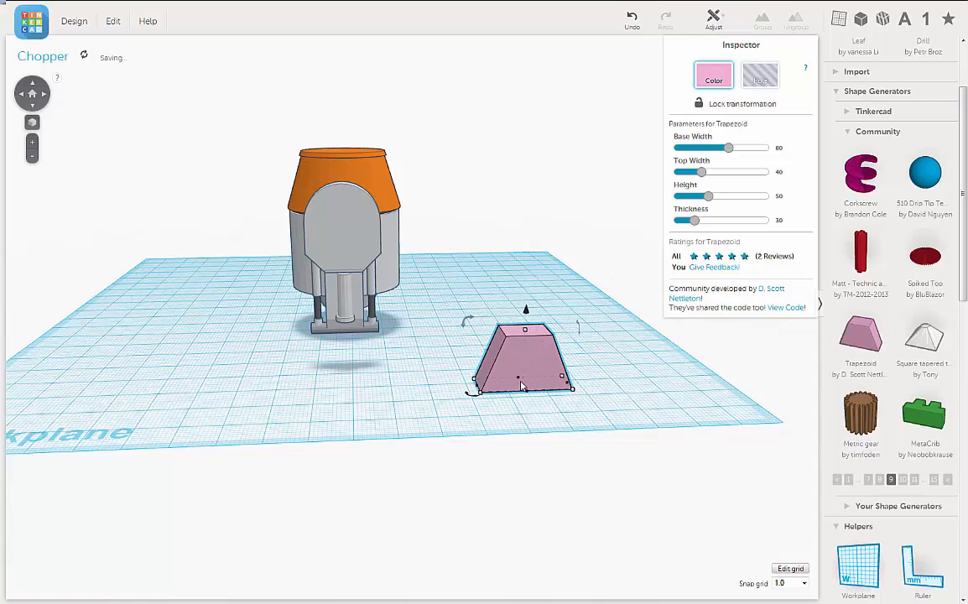
{"action": "key", "text": "Left"}
{"action": "key", "text": "Left"}
{"action": "key", "text": "Left"}
{"action": "key", "text": "Left"}
{"action": "key", "text": "Left"}
{"action": "key", "text": "Left"}
{"action": "key", "text": "Left"}
{"action": "key", "text": "Left"}
{"action": "key", "text": "Left"}
{"action": "key", "text": "Left"}
{"action": "key", "text": "Left"}
{"action": "key", "text": "Left"}
{"action": "key", "text": "Left"}
{"action": "key", "text": "Left"}
{"action": "key", "text": "Left"}
{"action": "key", "text": "Left"}
{"action": "key", "text": "Left"}
{"action": "key", "text": "Left"}
{"action": "key", "text": "Left"}
{"action": "key", "text": "Left"}
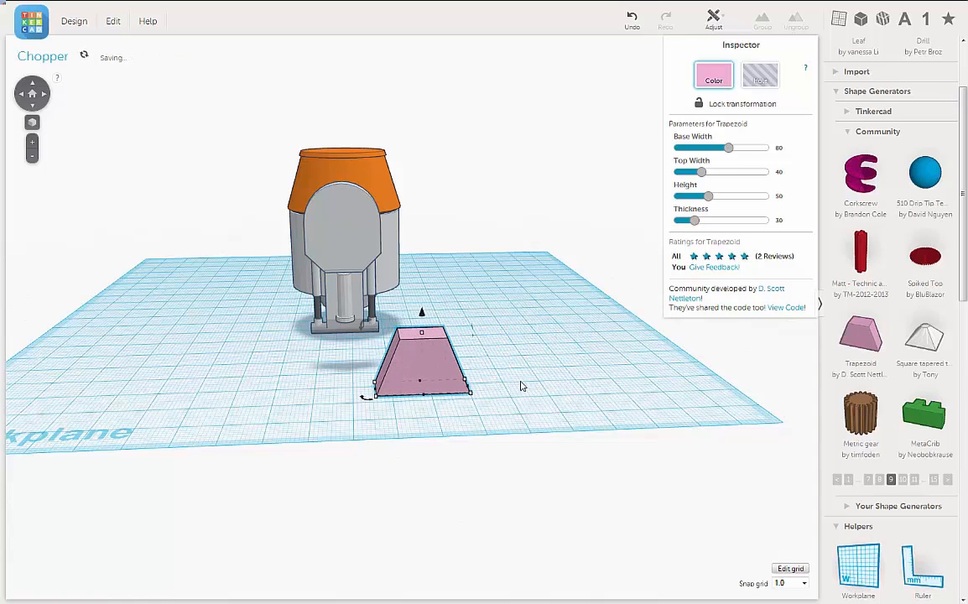
{"action": "key", "text": "Left"}
{"action": "key", "text": "Left"}
{"action": "key", "text": "Left"}
{"action": "key", "text": "Left"}
{"action": "key", "text": "Left"}
{"action": "key", "text": "Left"}
{"action": "key", "text": "Left"}
{"action": "key", "text": "Left"}
{"action": "key", "text": "Left"}
{"action": "key", "text": "Left"}
{"action": "key", "text": "Left"}
{"action": "key", "text": "Left"}
{"action": "key", "text": "Left"}
{"action": "key", "text": "Left"}
{"action": "key", "text": "Left"}
{"action": "key", "text": "Left"}
{"action": "key", "text": "Left"}
{"action": "key", "text": "Left"}
{"action": "key", "text": "Left"}
{"action": "key", "text": "Left"}
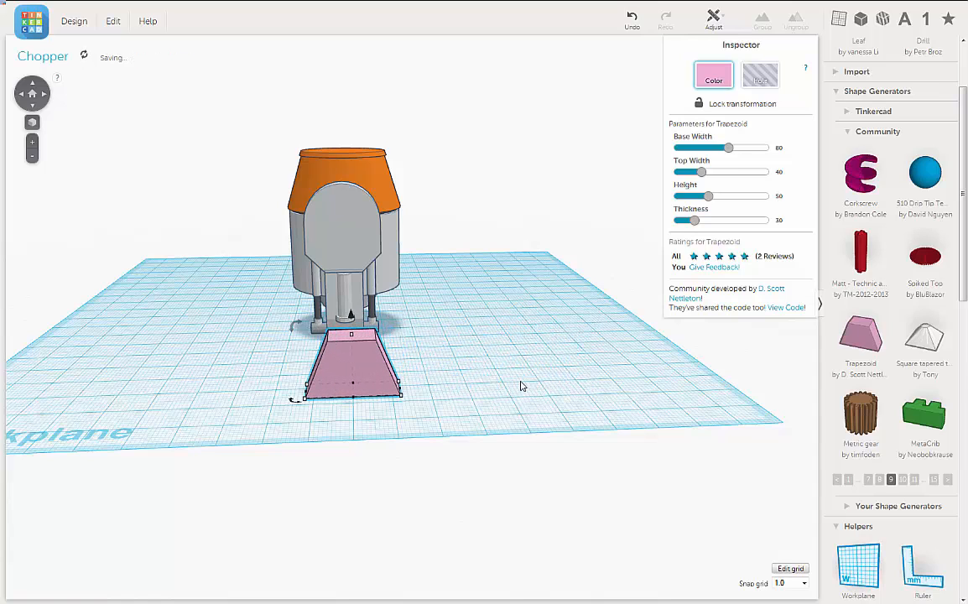
{"action": "key", "text": "Left"}
{"action": "key", "text": "Left"}
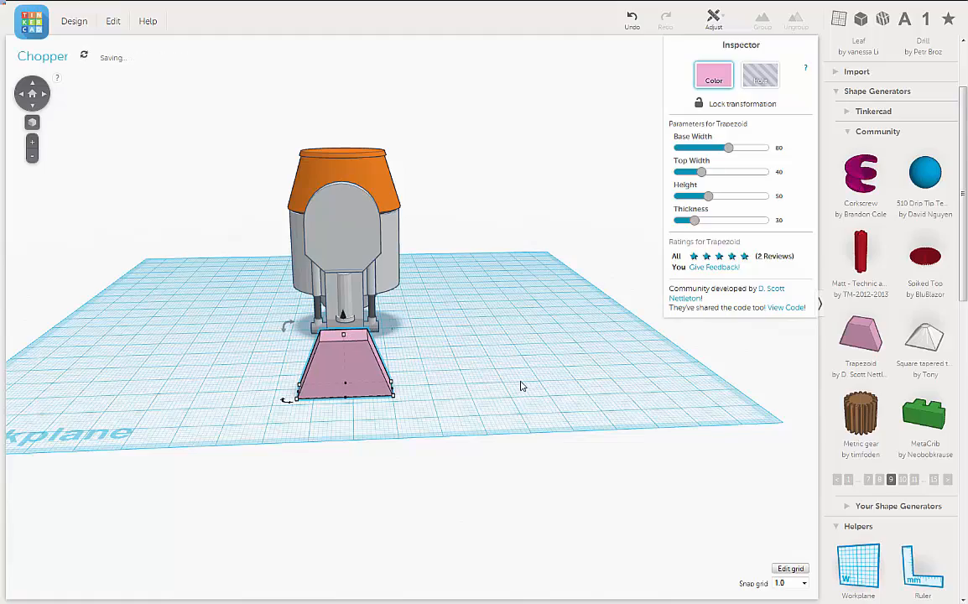
Move the trapezoid towards the body until it sits directly beneath the leg assembly
{"action": "right_click_drag", "start_coordinate": [510, 359], "coordinate": [683, 366]}
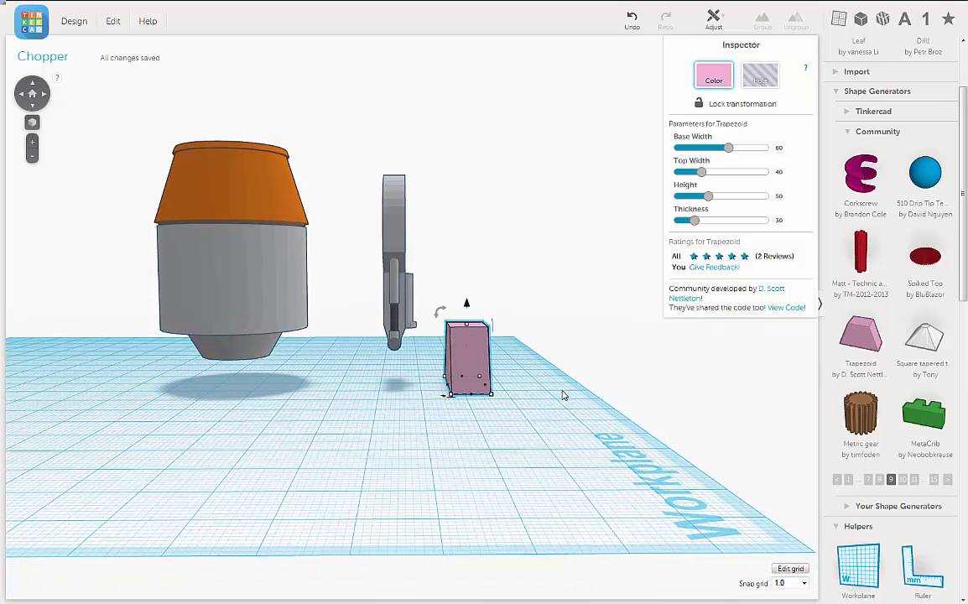
{"action": "key", "text": "Left"}
{"action": "key", "text": "Left"}
{"action": "key", "text": "Left"}
{"action": "key", "text": "Left"}
{"action": "key", "text": "Left"}
{"action": "key", "text": "Left"}
{"action": "key", "text": "Left"}
{"action": "key", "text": "Left"}
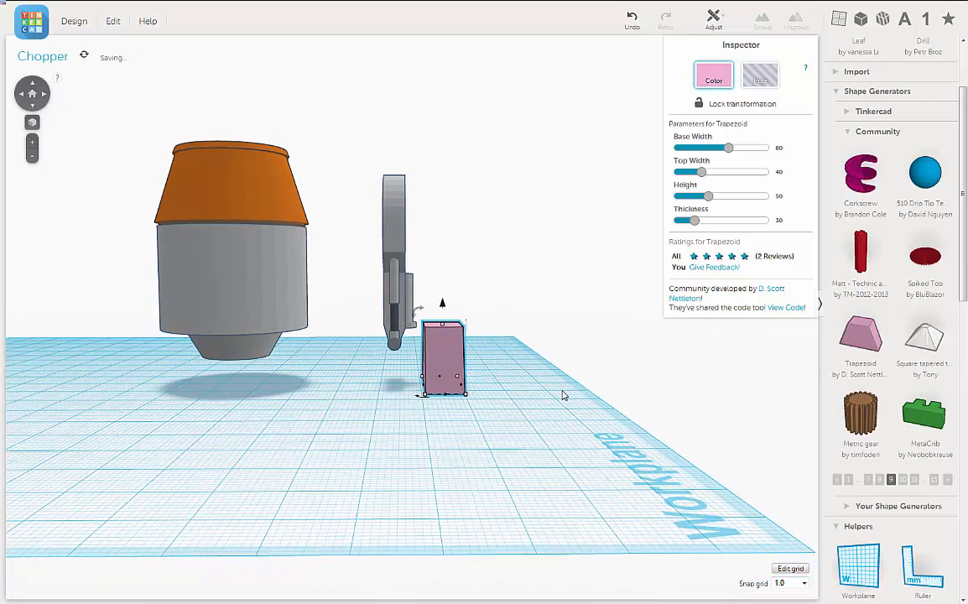
{"action": "key", "text": "Left"}
{"action": "key", "text": "Left"}
{"action": "key", "text": "Left"}
{"action": "key", "text": "Left"}
{"action": "key", "text": "Left"}
{"action": "key", "text": "Left"}
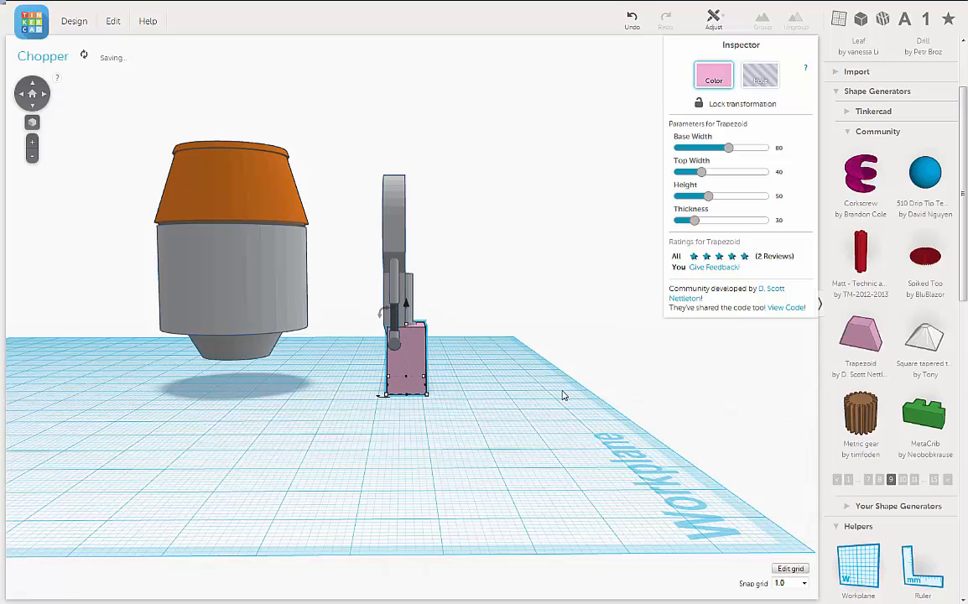
{"action": "key", "text": "Left"}
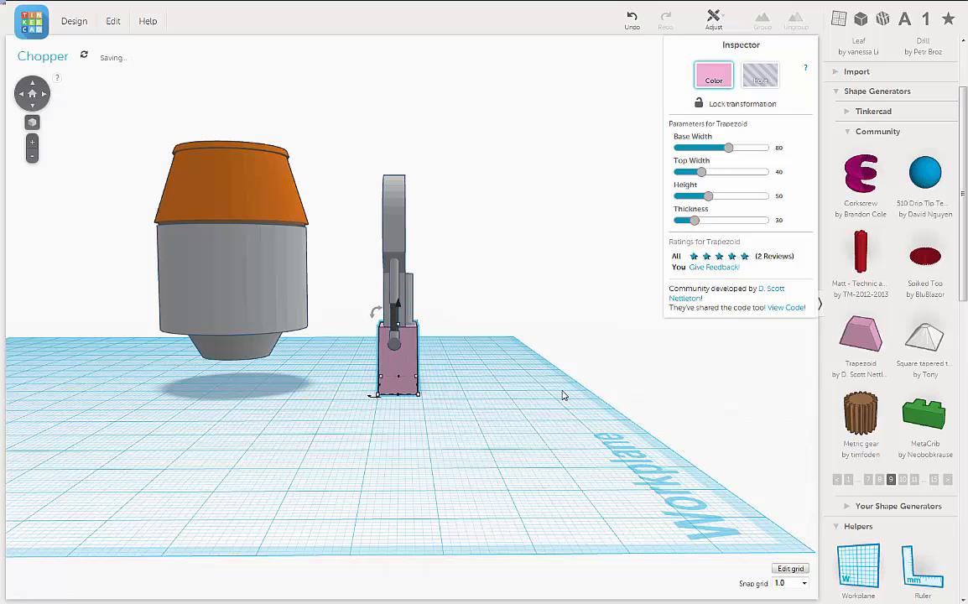
Reduce the trapezoid's height parameter to about 34.1 so its top sits just under the leg's lower bar
{"action": "right_click_drag", "start_coordinate": [566, 419], "coordinate": [411, 425]}
{"action": "scroll", "coordinate": [411, 425], "scroll_direction": "up", "scroll_amount": 5}
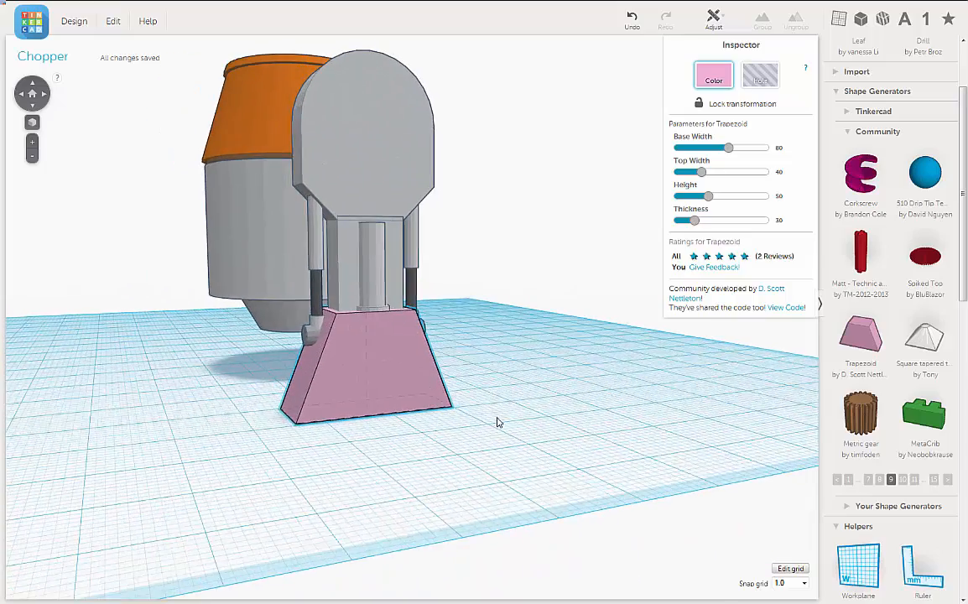
{"action": "right_click_drag", "start_coordinate": [493, 425], "coordinate": [515, 424]}
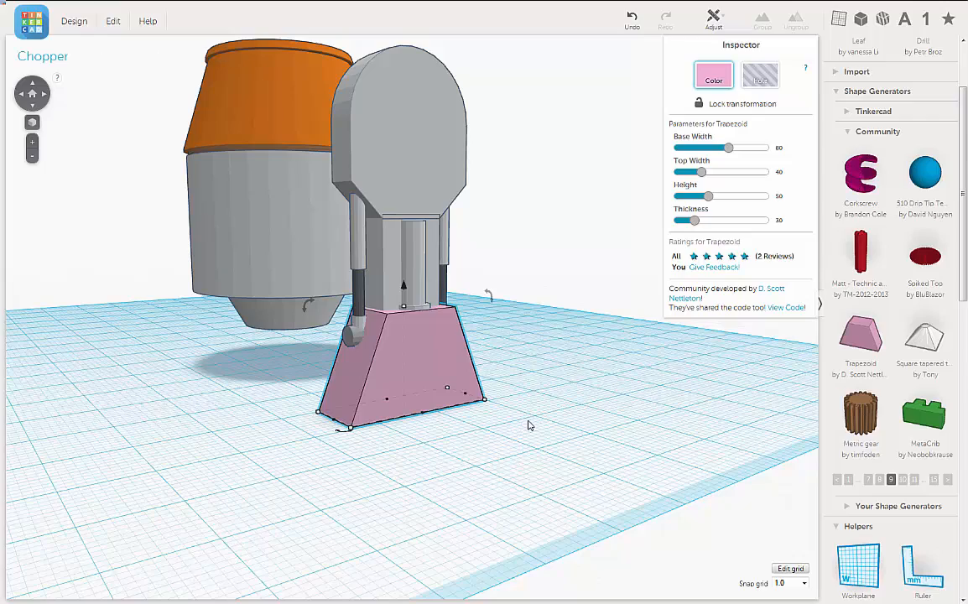
{"action": "right_click_drag", "start_coordinate": [555, 426], "coordinate": [463, 430]}
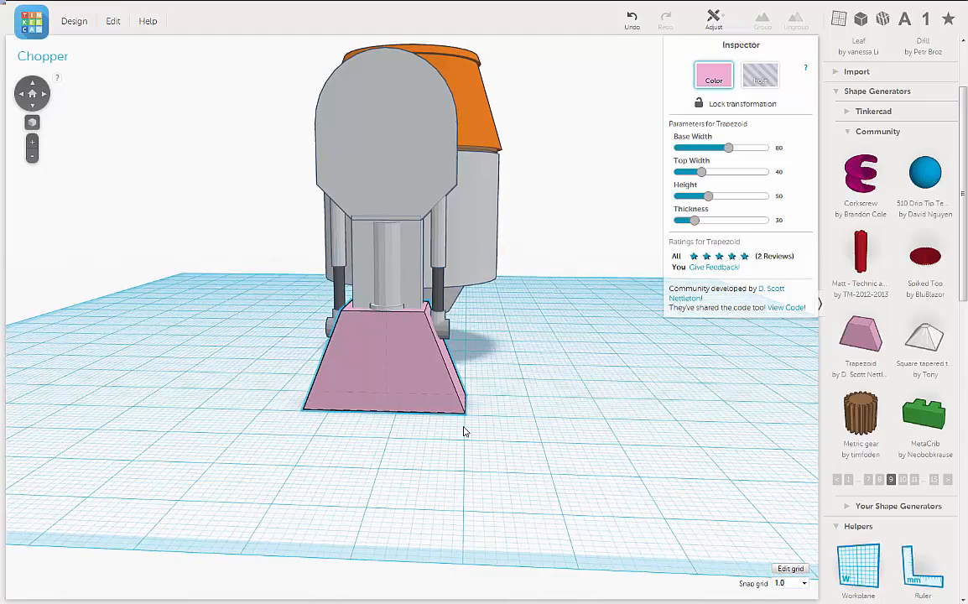
{"action": "mouse_move", "coordinate": [471, 425]}
{"action": "right_mouse_down"}
{"action": "mouse_move", "coordinate": [491, 426]}
{"action": "mouse_move", "coordinate": [476, 443]}
{"action": "mouse_move", "coordinate": [487, 438]}
{"action": "right_mouse_up"}
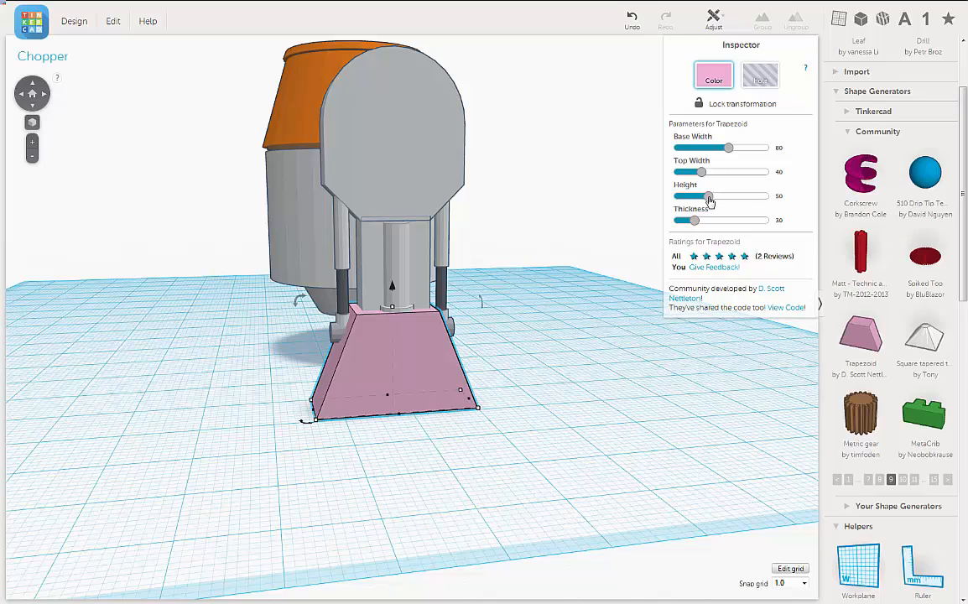
{"action": "left_click", "coordinate": [777, 196]}
{"action": "left_click_drag", "start_coordinate": [710, 197], "coordinate": [701, 197]}
{"action": "mouse_move", "coordinate": [696, 198]}
{"action": "left_mouse_down"}
{"action": "mouse_move", "coordinate": [679, 206]}
{"action": "mouse_move", "coordinate": [683, 197]}
{"action": "mouse_move", "coordinate": [698, 205]}
{"action": "left_mouse_up"}
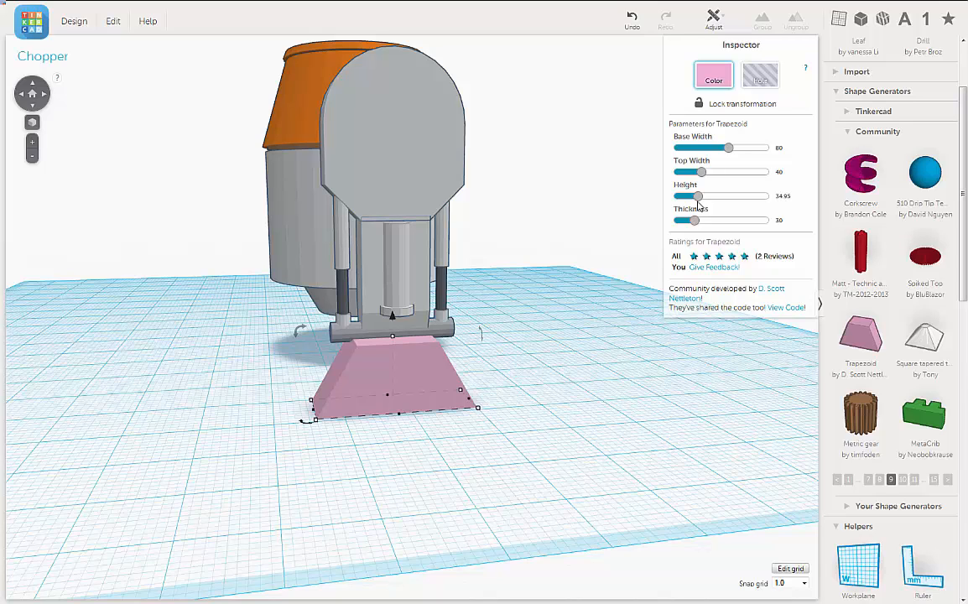
{"action": "left_click_drag", "start_coordinate": [699, 205], "coordinate": [698, 205]}
Set the trapezoid's height parameter to exactly 34
{"action": "right_click_drag", "start_coordinate": [464, 367], "coordinate": [618, 339]}
{"action": "scroll", "coordinate": [434, 379], "scroll_direction": "up", "scroll_amount": 3}
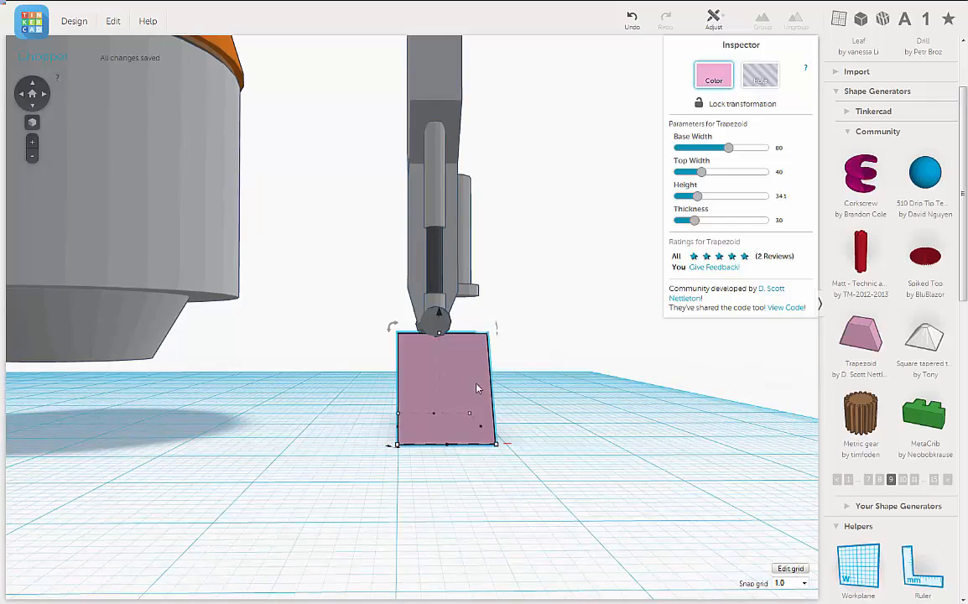
{"action": "right_click_drag", "start_coordinate": [454, 394], "coordinate": [284, 426]}
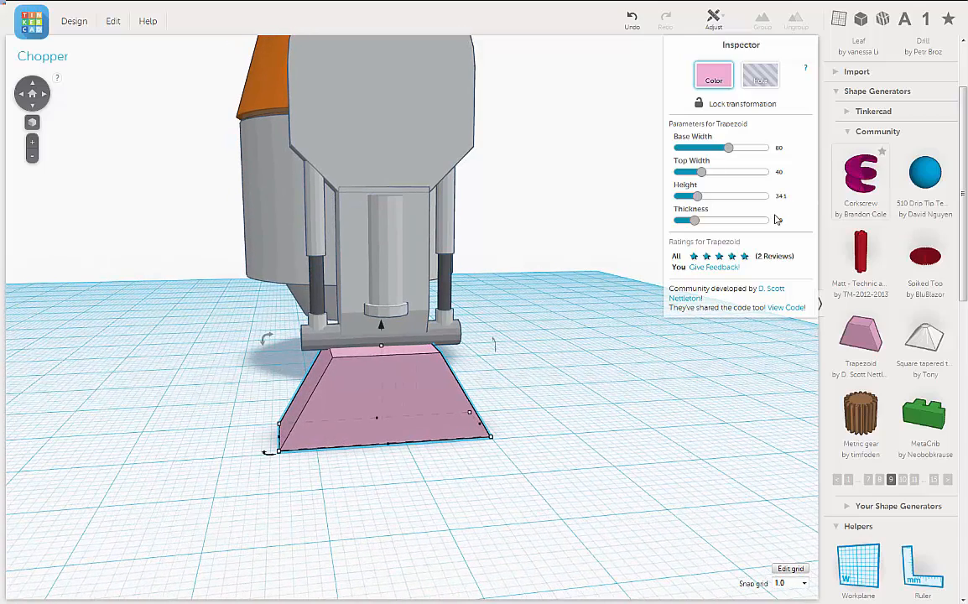
{"action": "left_click", "coordinate": [782, 196]}
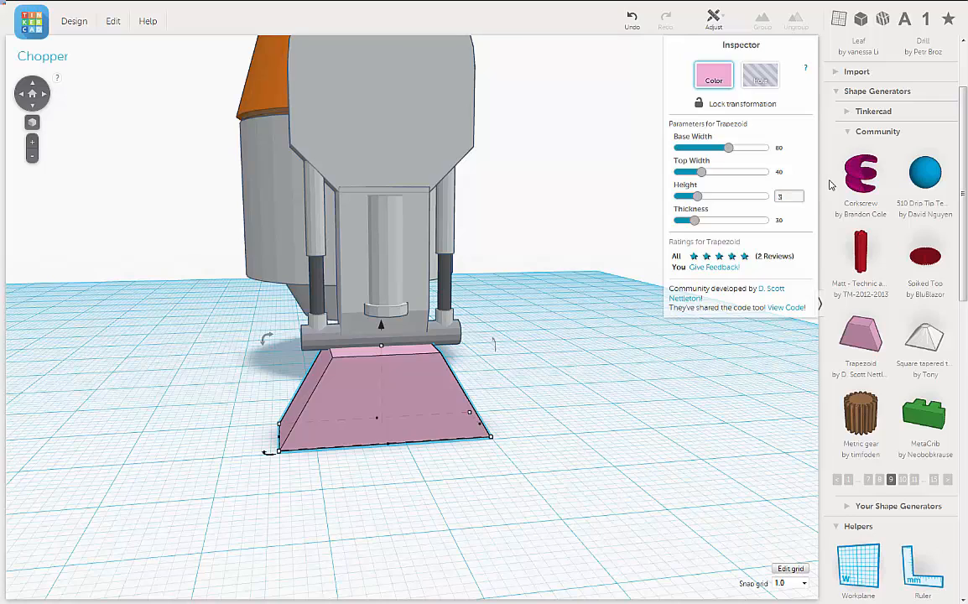
{"action": "key", "text": "Return"}
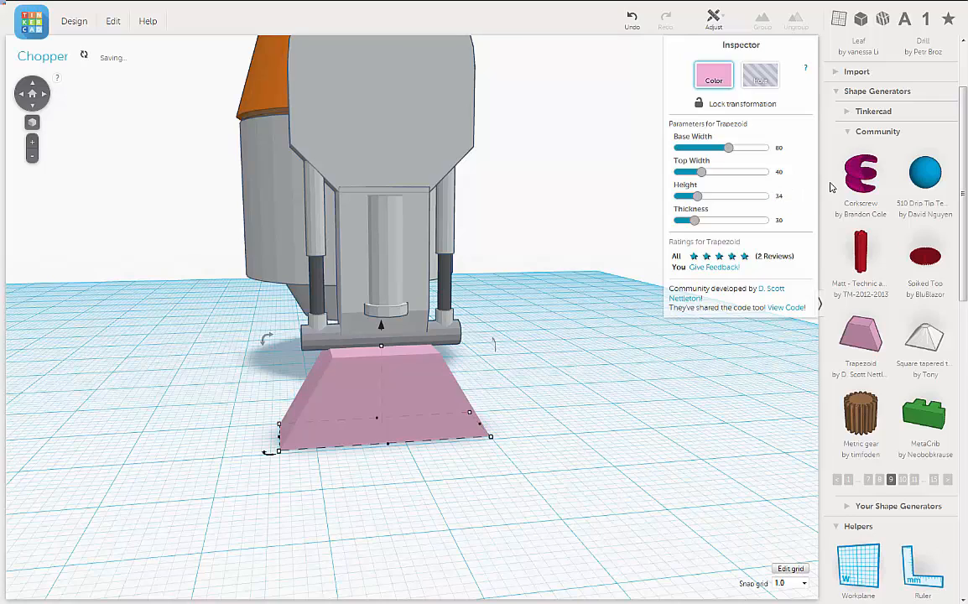
Nudge the trapezoid towards the body to line it up beneath the leg's lower bar
{"action": "right_click_drag", "start_coordinate": [593, 351], "coordinate": [598, 412]}
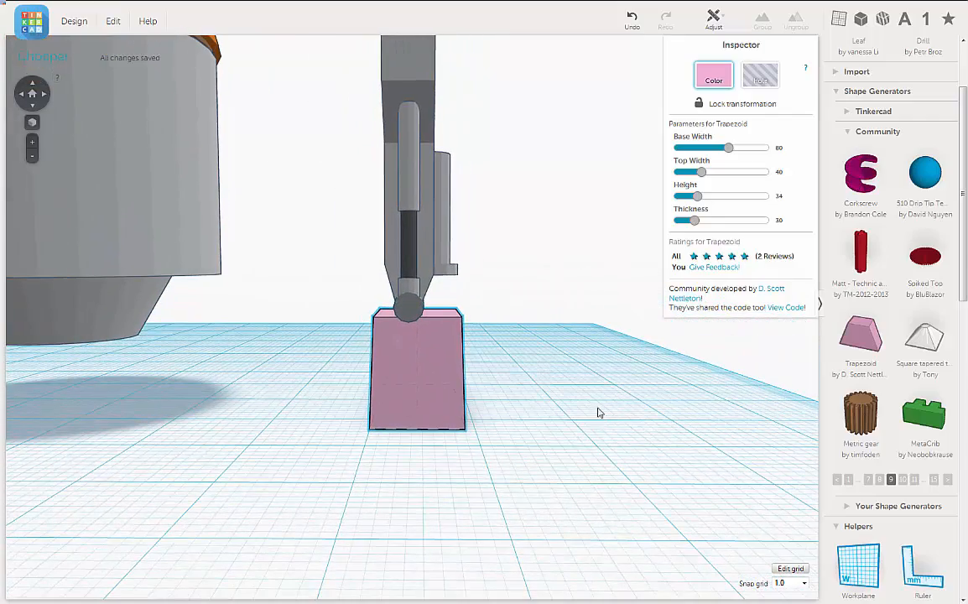
{"action": "right_click_drag", "start_coordinate": [499, 367], "coordinate": [499, 362]}
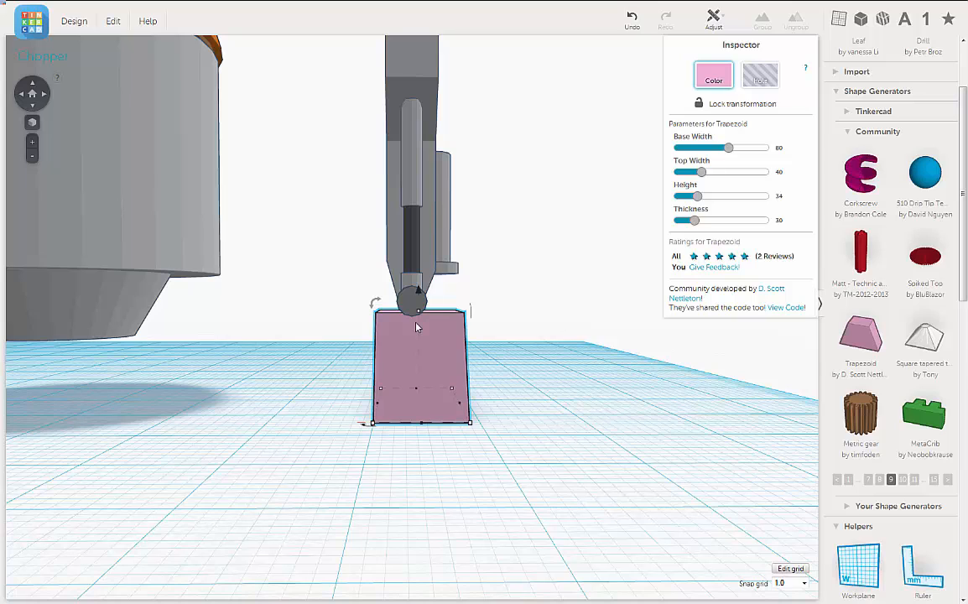
{"action": "key", "text": "shift+Left"}
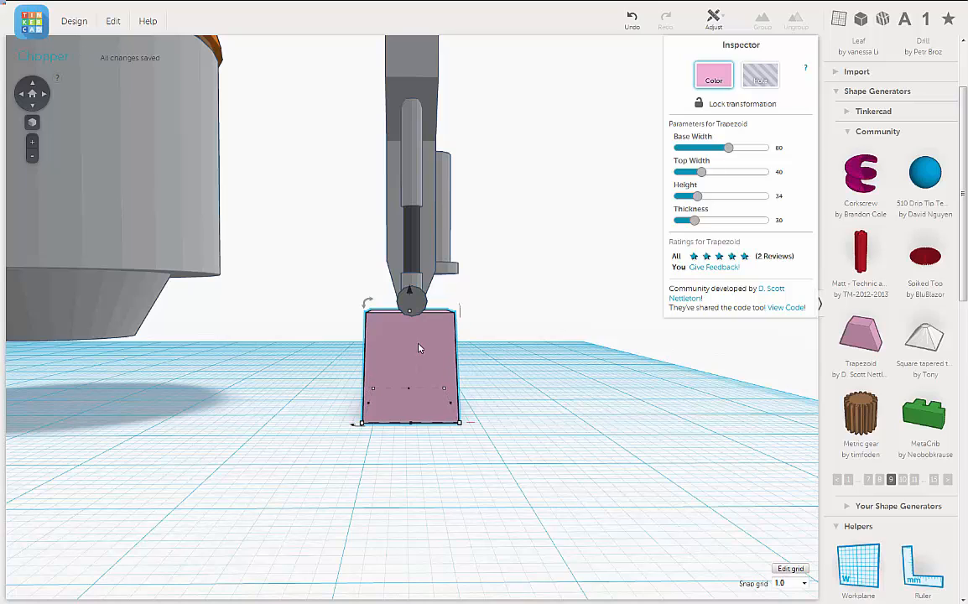
{"action": "right_click_drag", "start_coordinate": [417, 342], "coordinate": [446, 339]}
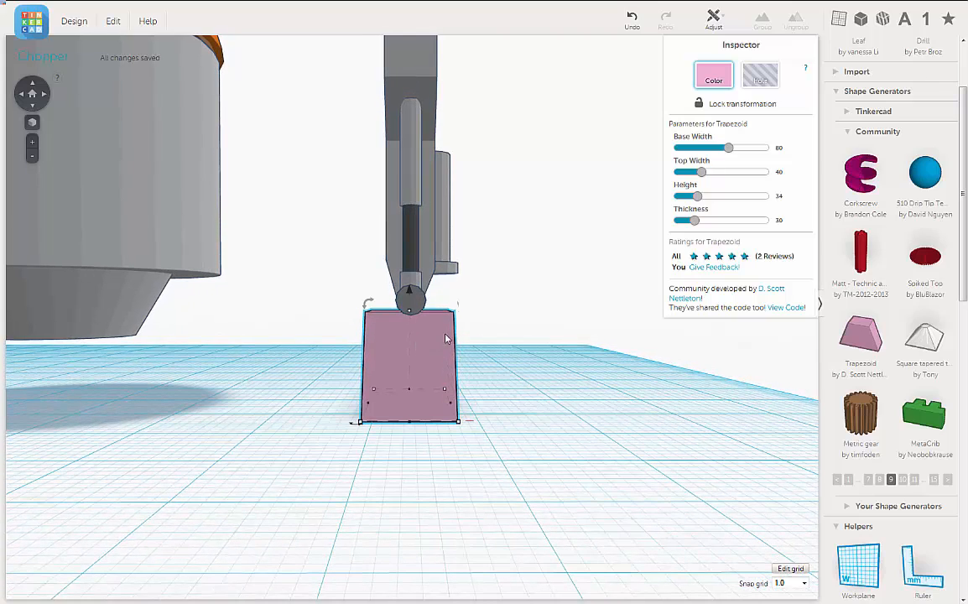
Set the snap grid to 0.5 and nudge the trapezoid slightly away from the body
{"action": "left_click", "coordinate": [804, 584]}
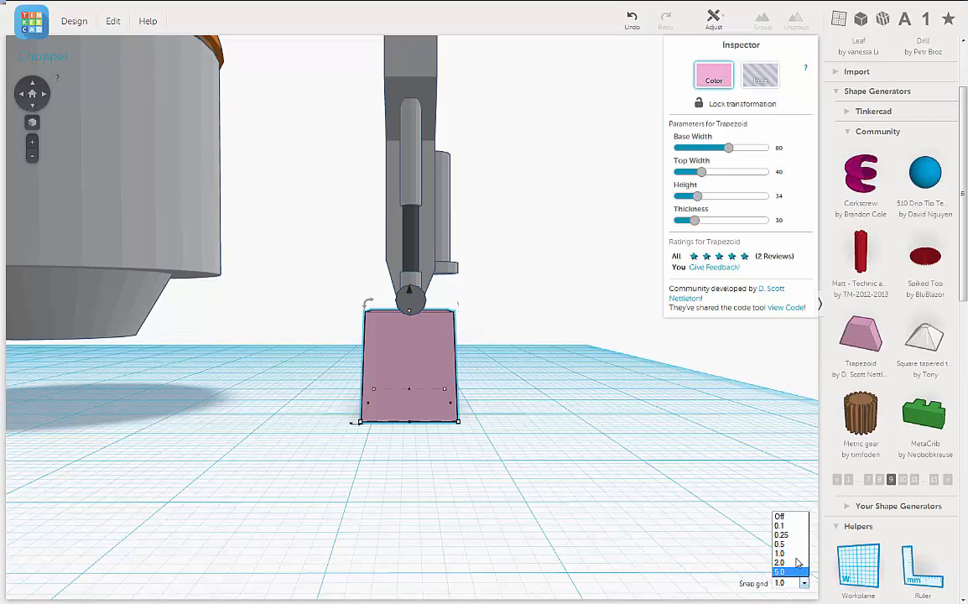
{"action": "left_click", "coordinate": [789, 545]}
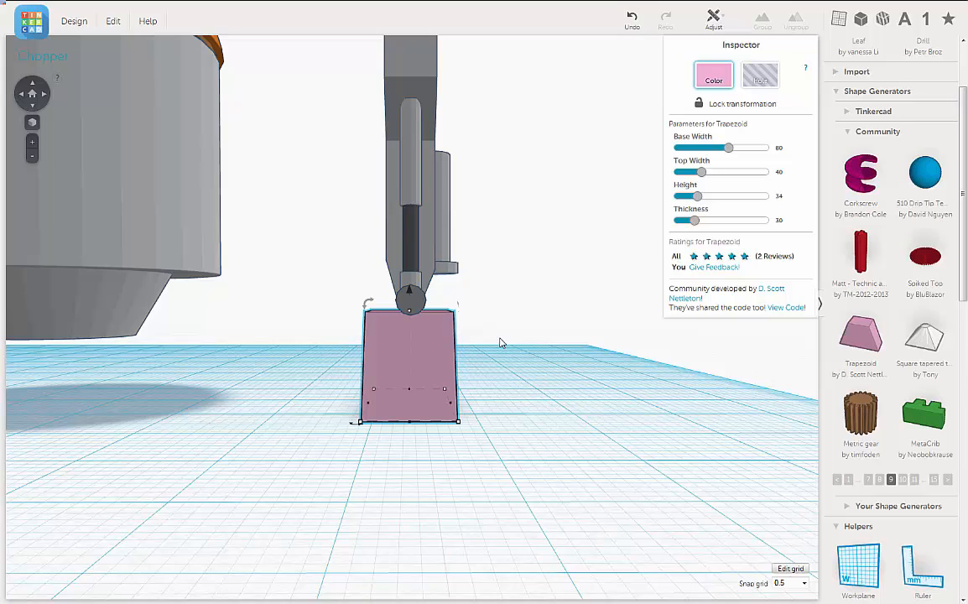
{"action": "key", "text": "Right"}
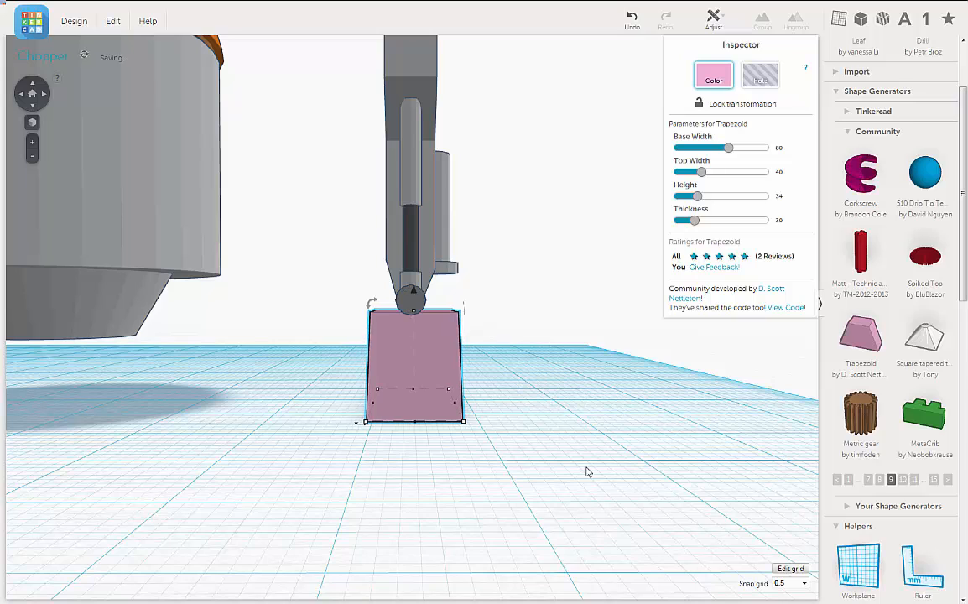
Refine the snap grid to 0.25 and nudge the trapezoid back towards the body to centre it under the leg's lower bar
{"action": "left_click", "coordinate": [804, 583]}
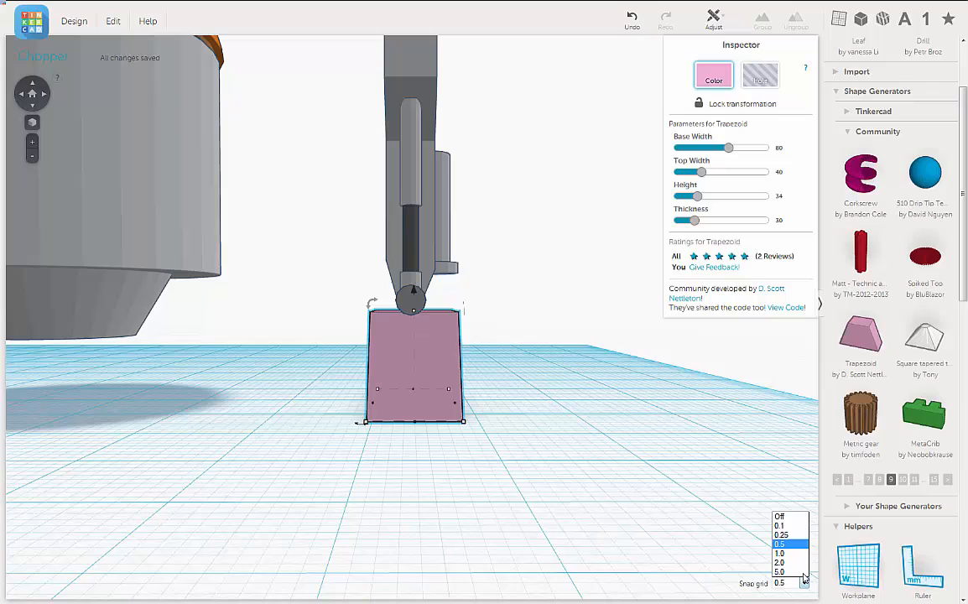
{"action": "left_click", "coordinate": [781, 534]}
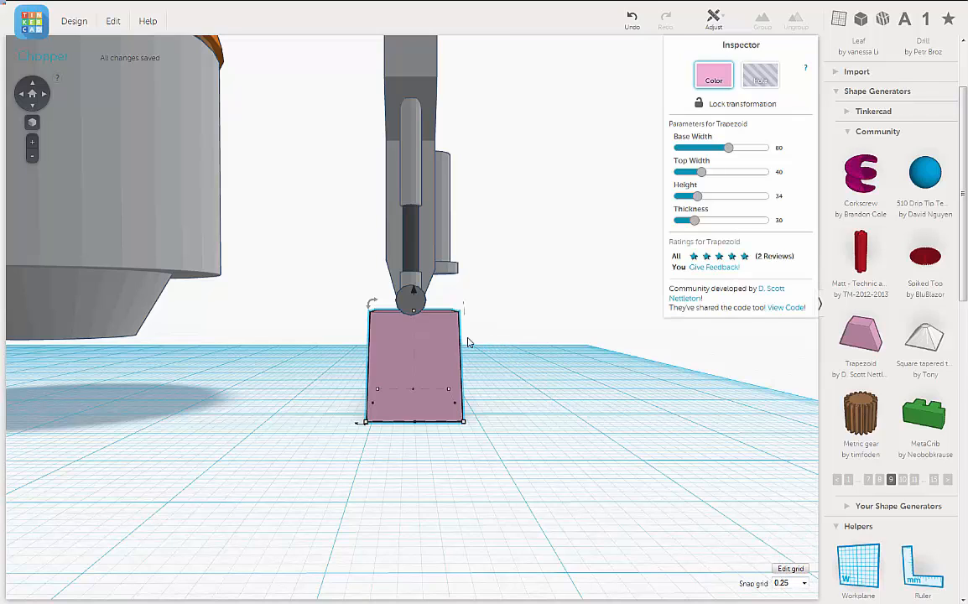
{"action": "key", "text": "shift+Left"}
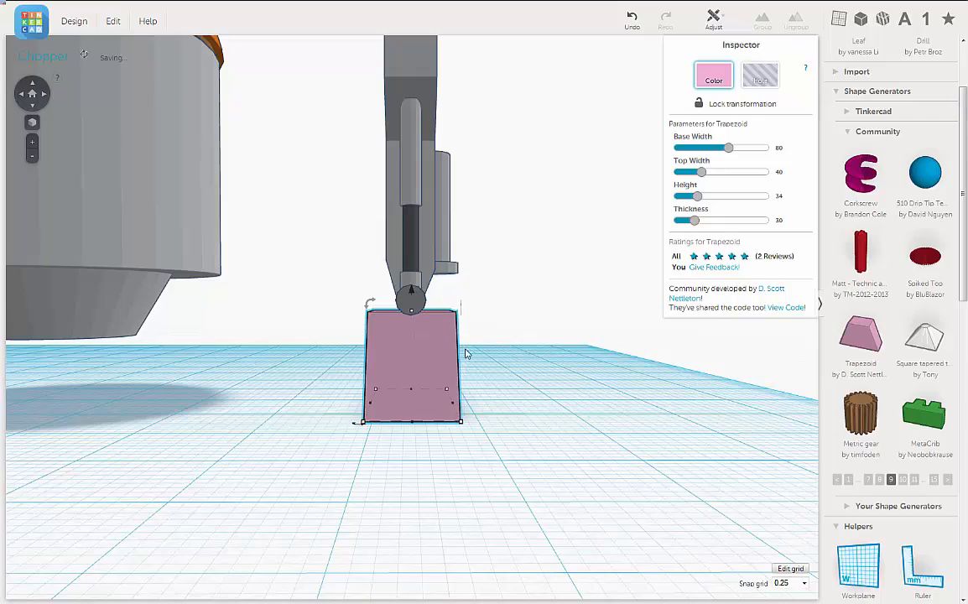
Examine the trapezoid's fit and alignment under the leg assembly from several angles, close up and with the whole model in view
{"action": "right_click_drag", "start_coordinate": [465, 351], "coordinate": [499, 372]}
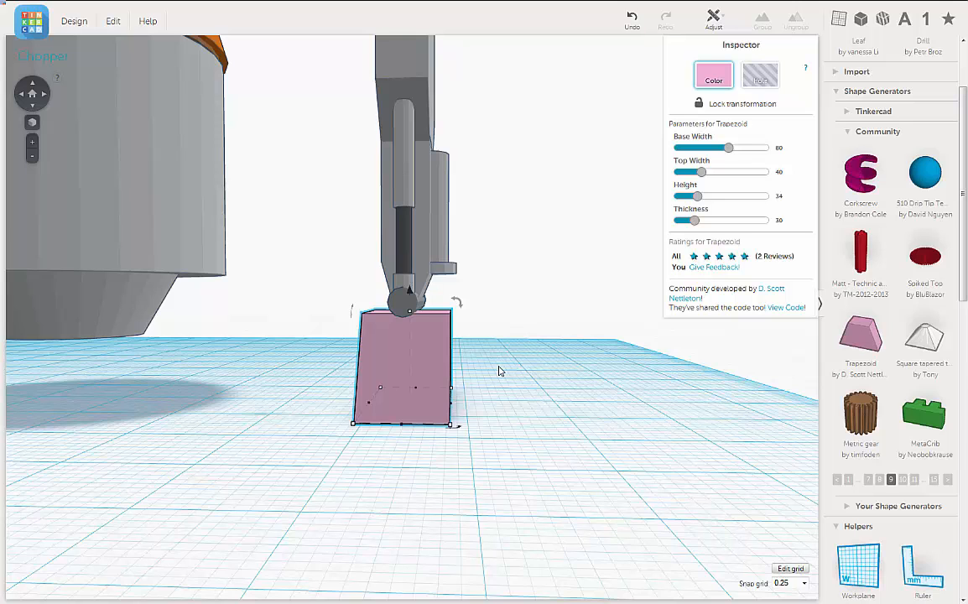
{"action": "right_click_drag", "start_coordinate": [498, 370], "coordinate": [459, 384]}
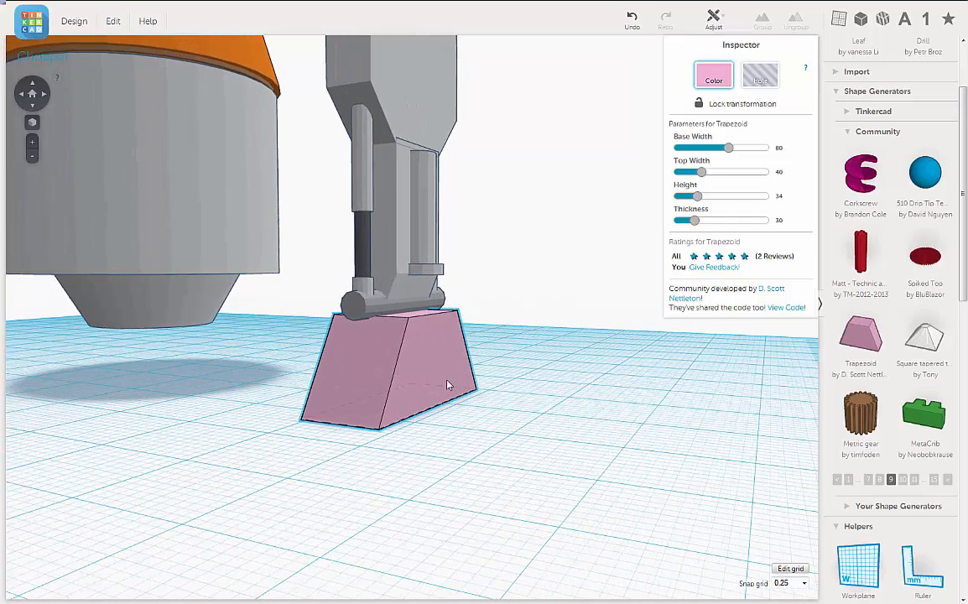
{"action": "right_click_drag", "start_coordinate": [447, 385], "coordinate": [402, 425]}
{"action": "right_click_drag", "start_coordinate": [322, 426], "coordinate": [363, 392]}
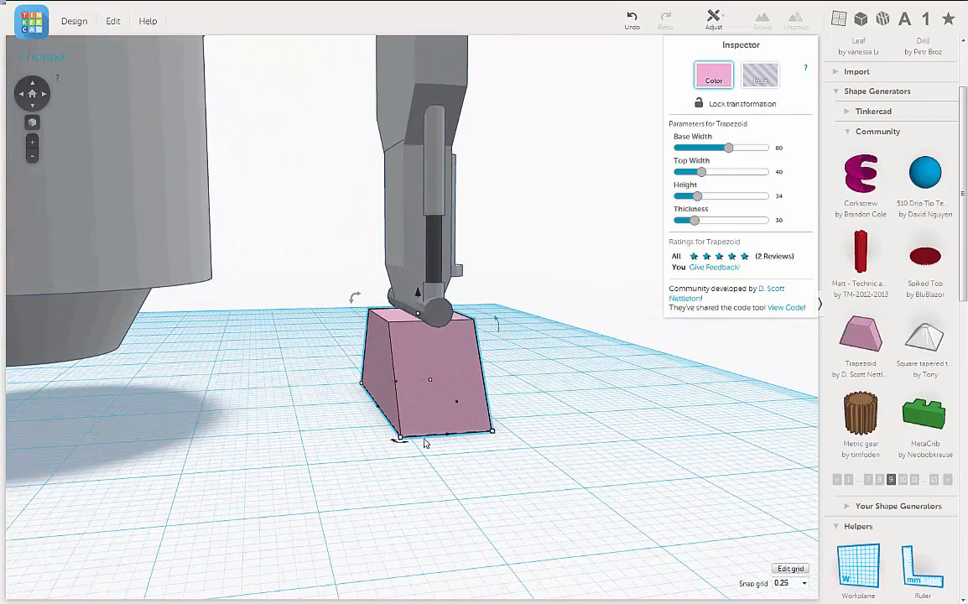
{"action": "mouse_move", "coordinate": [410, 450]}
{"action": "right_mouse_down"}
{"action": "mouse_move", "coordinate": [391, 460]}
{"action": "mouse_move", "coordinate": [458, 448]}
{"action": "mouse_move", "coordinate": [421, 451]}
{"action": "right_mouse_up"}
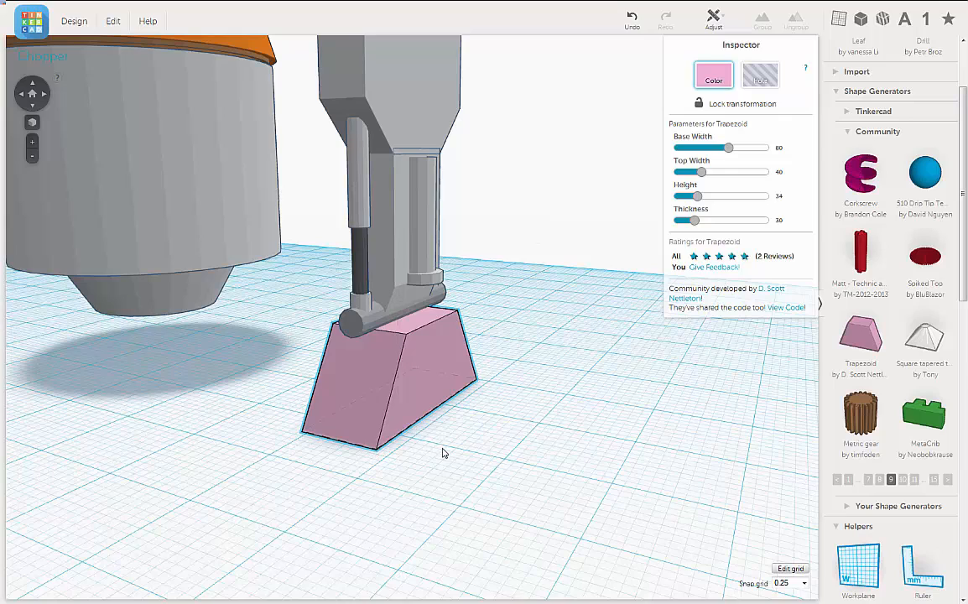
{"action": "right_click_drag", "start_coordinate": [443, 451], "coordinate": [440, 412]}
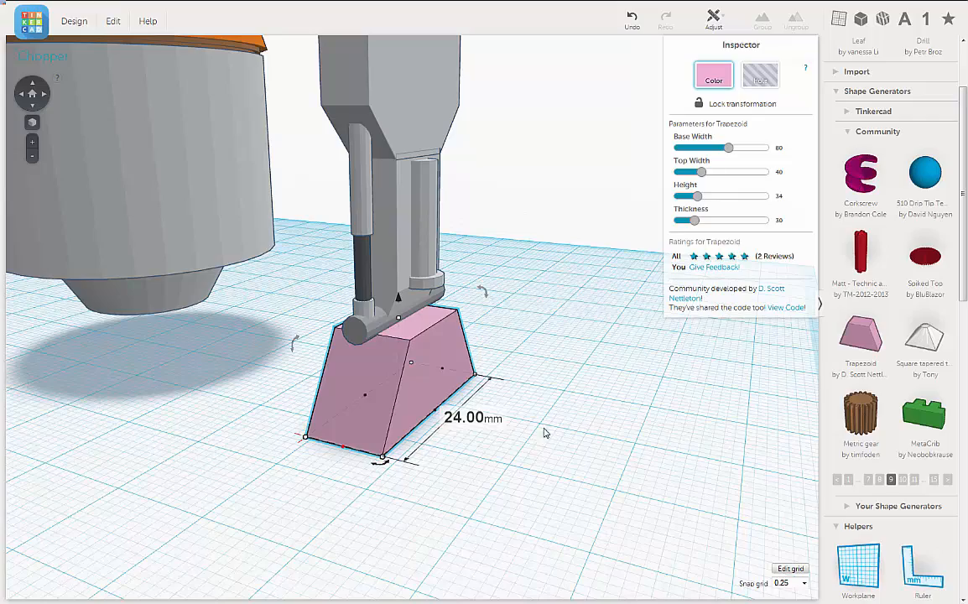
{"action": "right_click_drag", "start_coordinate": [604, 419], "coordinate": [606, 426]}
{"action": "scroll", "coordinate": [606, 426], "scroll_direction": "down", "scroll_amount": 1}
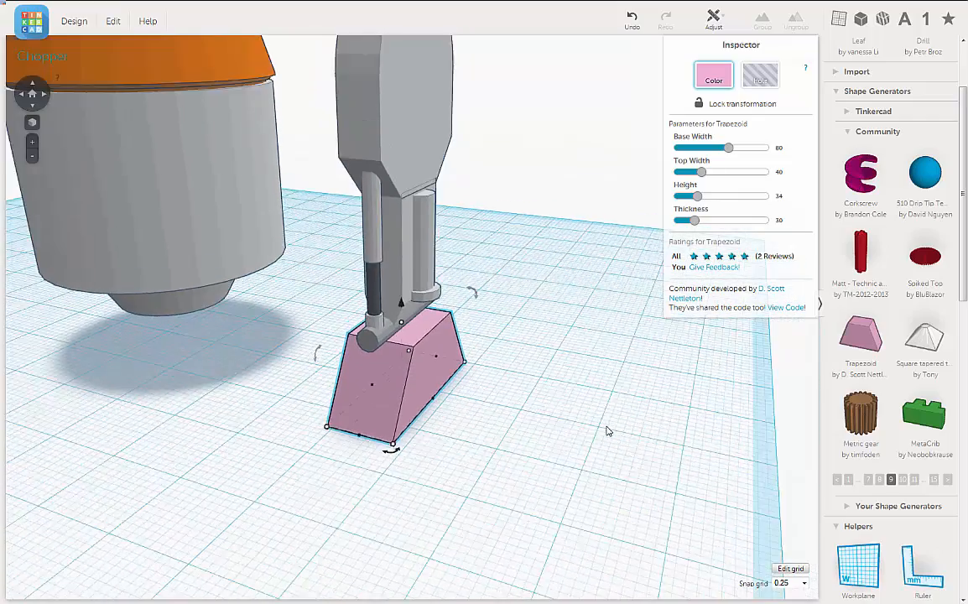
{"action": "scroll", "coordinate": [606, 426], "scroll_direction": "down", "scroll_amount": 3}
{"action": "right_click_drag", "start_coordinate": [490, 421], "coordinate": [511, 432]}
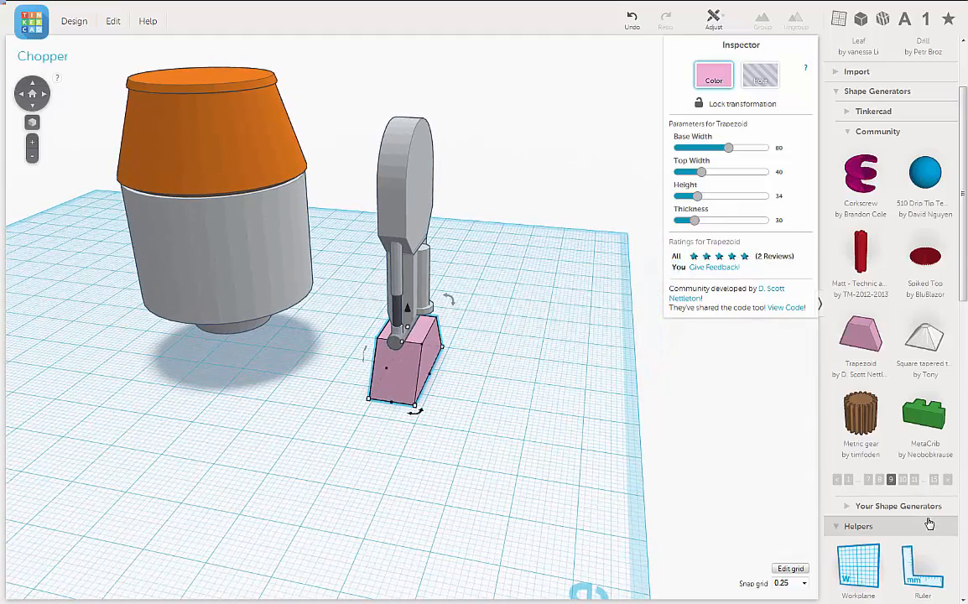
{"action": "scroll", "coordinate": [927, 524], "scroll_direction": "down", "scroll_amount": 3}
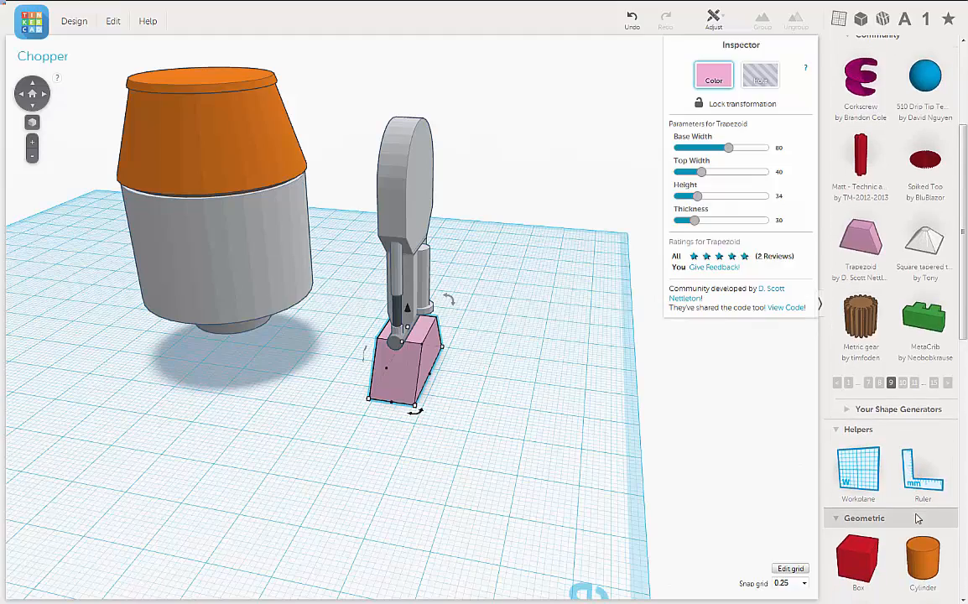
{"action": "scroll", "coordinate": [918, 518], "scroll_direction": "up", "scroll_amount": 2}
{"action": "right_click_drag", "start_coordinate": [480, 438], "coordinate": [457, 438]}
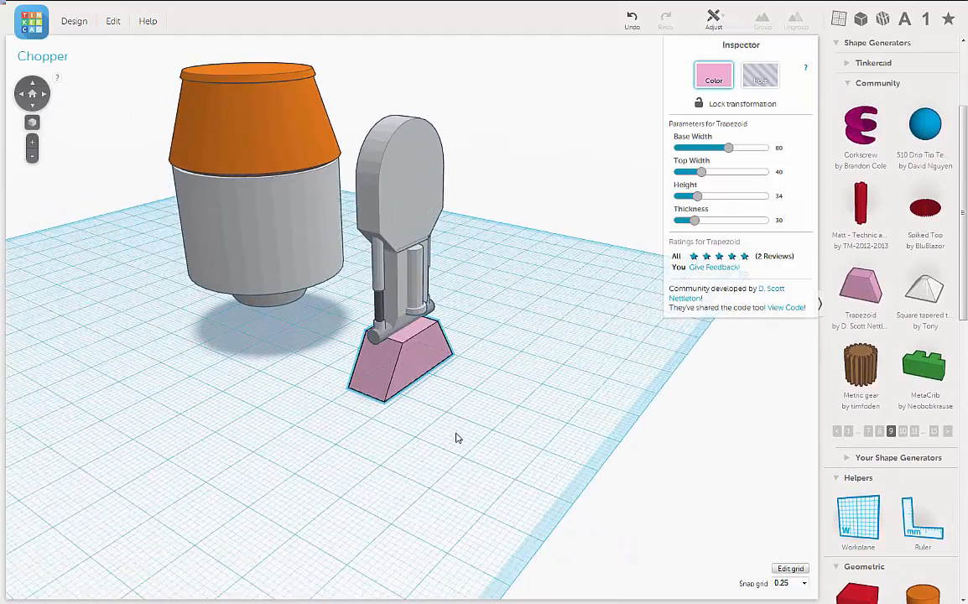
Duplicate the trapezoid in place and set the copy's top width to 80 to match its base width
{"action": "scroll", "coordinate": [436, 417], "scroll_direction": "up", "scroll_amount": 5}
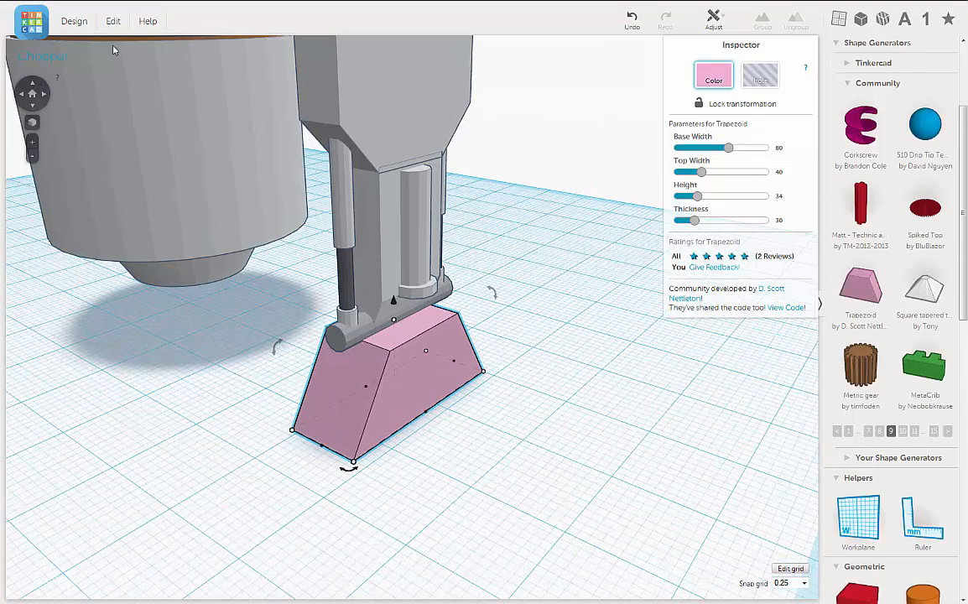
{"action": "left_click", "coordinate": [113, 28]}
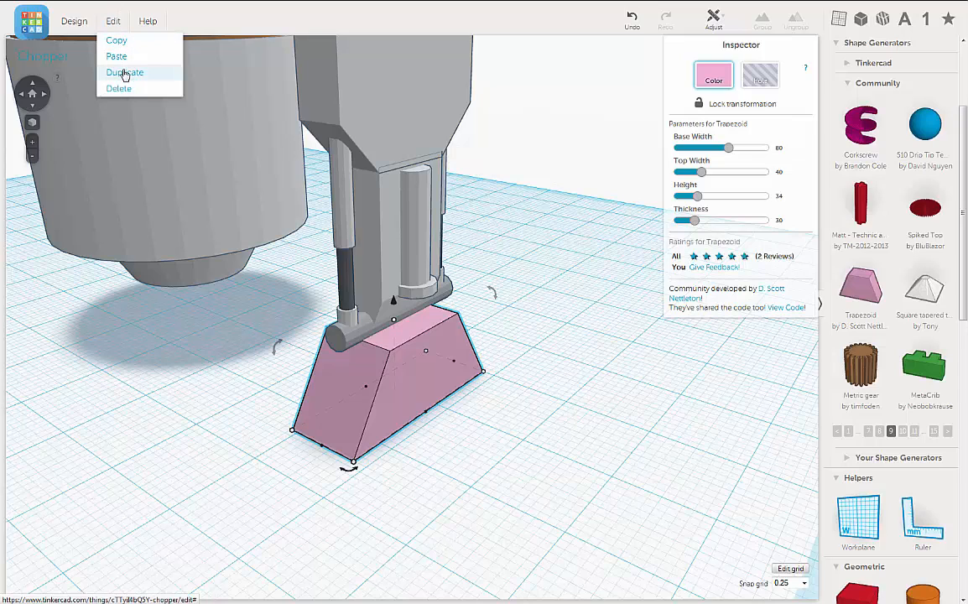
{"action": "left_click", "coordinate": [122, 73]}
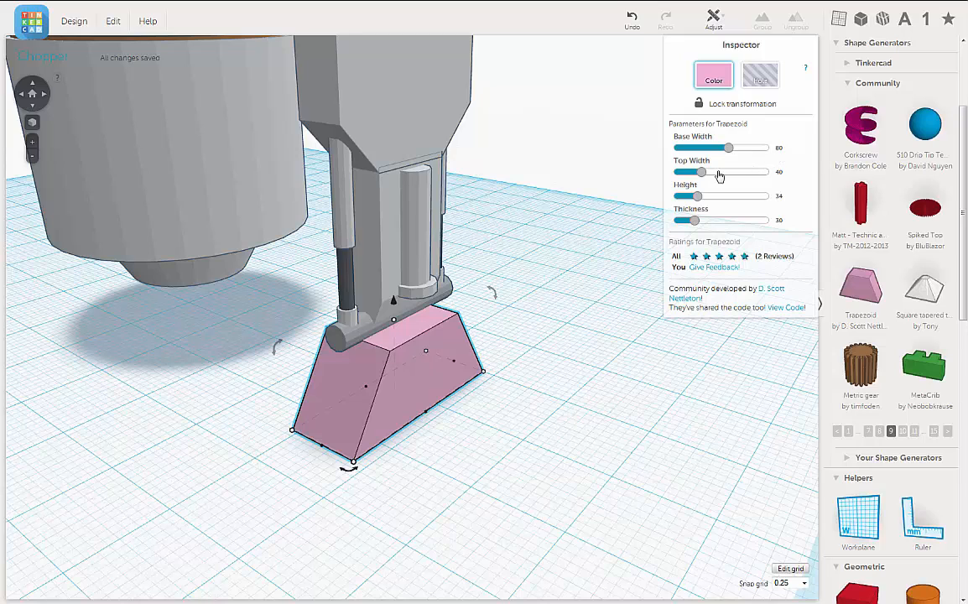
{"action": "left_click", "coordinate": [780, 171]}
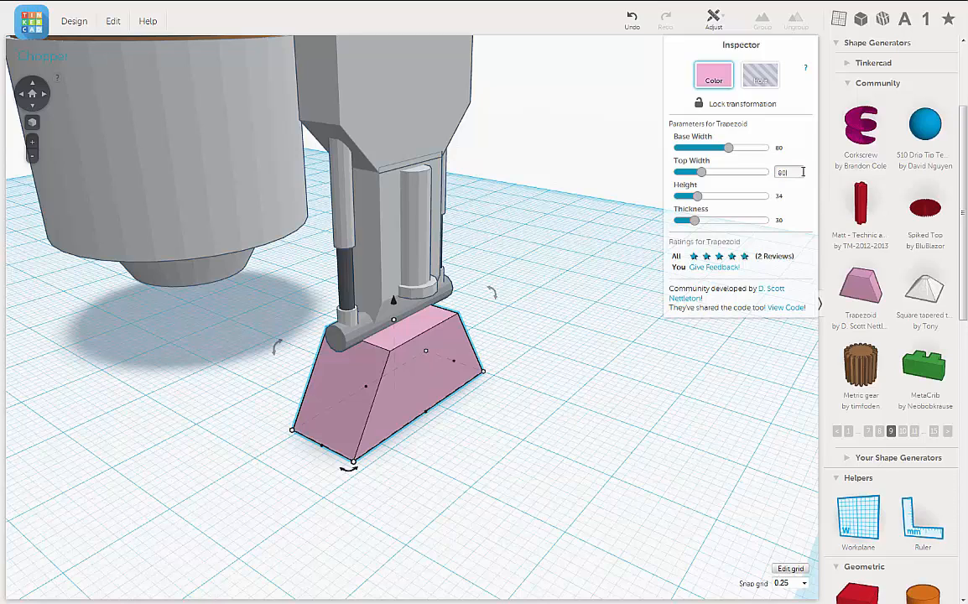
{"action": "type", "text": "80"}
{"action": "key", "text": "Return"}
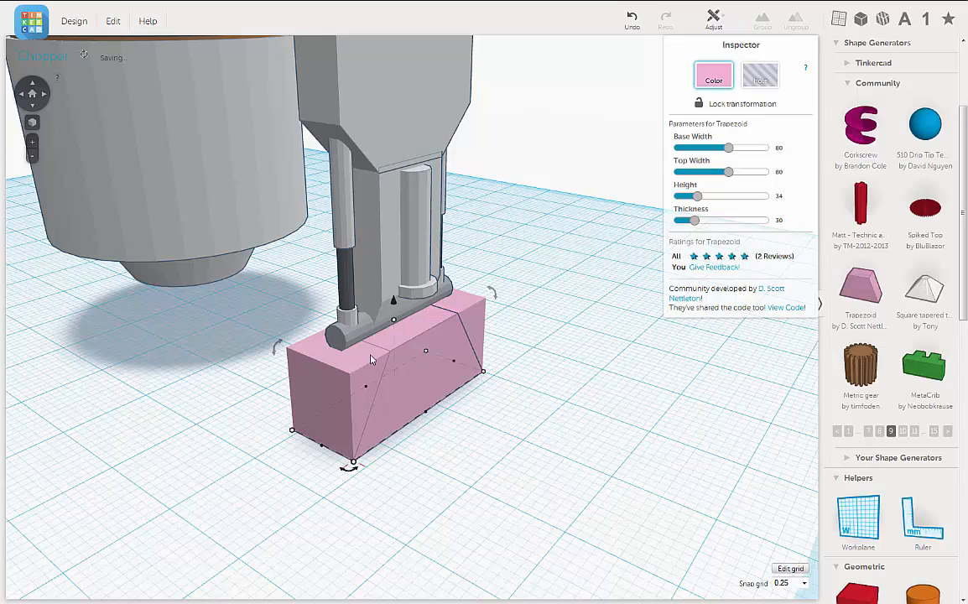
Flatten the duplicated shape by setting its height parameter to 1
{"action": "left_click", "coordinate": [780, 197]}
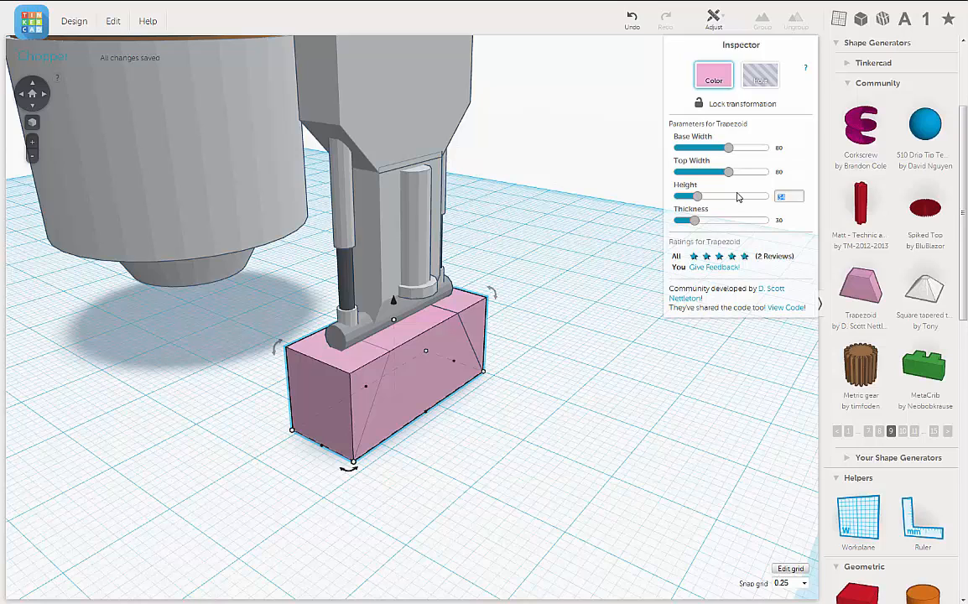
{"action": "type", "text": "1"}
{"action": "key", "text": "Return"}
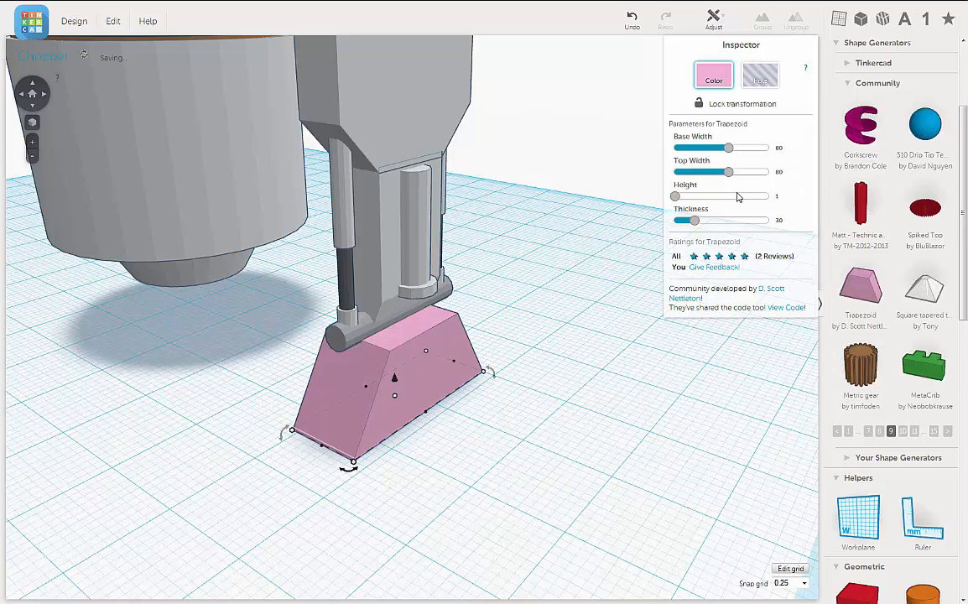
Set the flattened duplicate's height parameter to 2 to form a thin slab at the foot's base
{"action": "mouse_move", "coordinate": [526, 399]}
{"action": "right_mouse_down"}
{"action": "mouse_move", "coordinate": [581, 364]}
{"action": "mouse_move", "coordinate": [568, 382]}
{"action": "mouse_move", "coordinate": [538, 386]}
{"action": "right_mouse_up"}
{"action": "scroll", "coordinate": [570, 383], "scroll_direction": "up", "scroll_amount": 3}
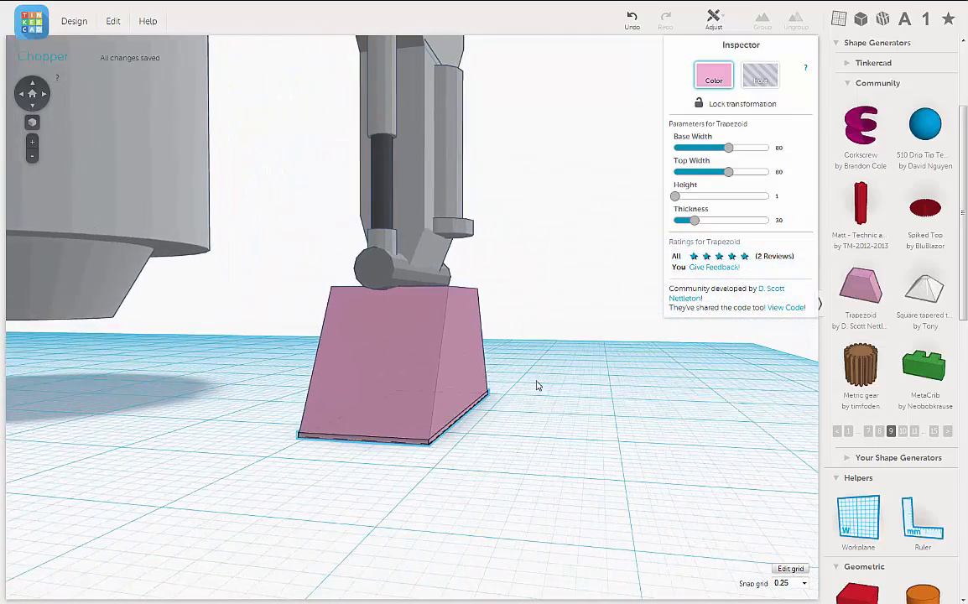
{"action": "left_click", "coordinate": [779, 198]}
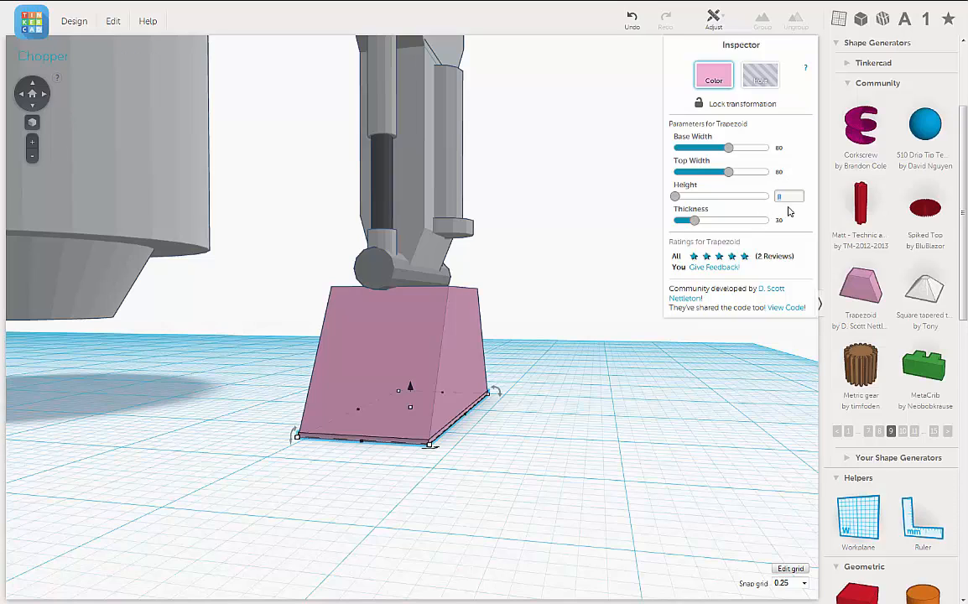
{"action": "key", "text": "Return"}
{"action": "right_click_drag", "start_coordinate": [510, 412], "coordinate": [586, 406]}
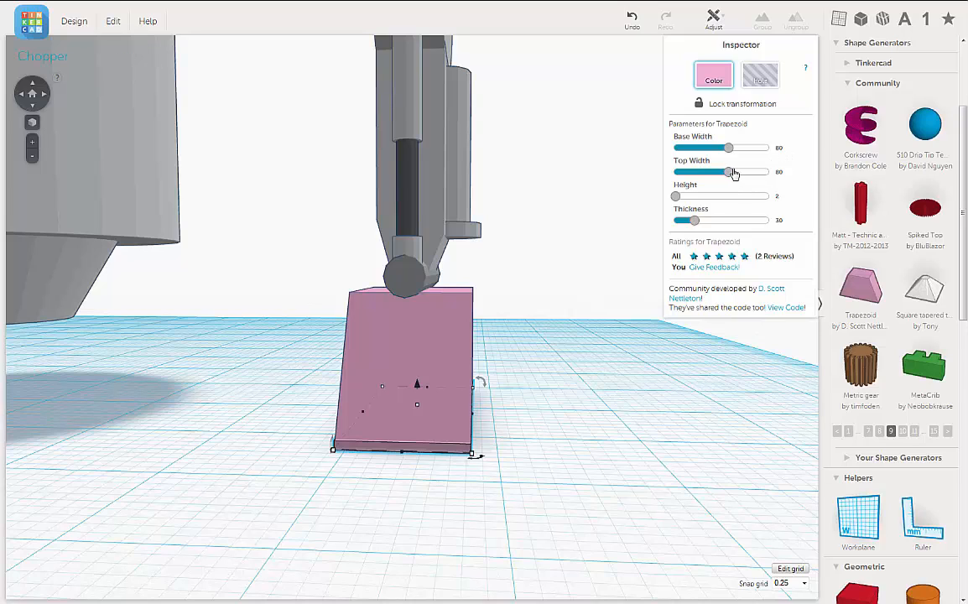
Try widening the base slab on the side facing away from the body to about 9.35 mm with a 0.1 snap grid
{"action": "right_click_drag", "start_coordinate": [604, 411], "coordinate": [476, 425]}
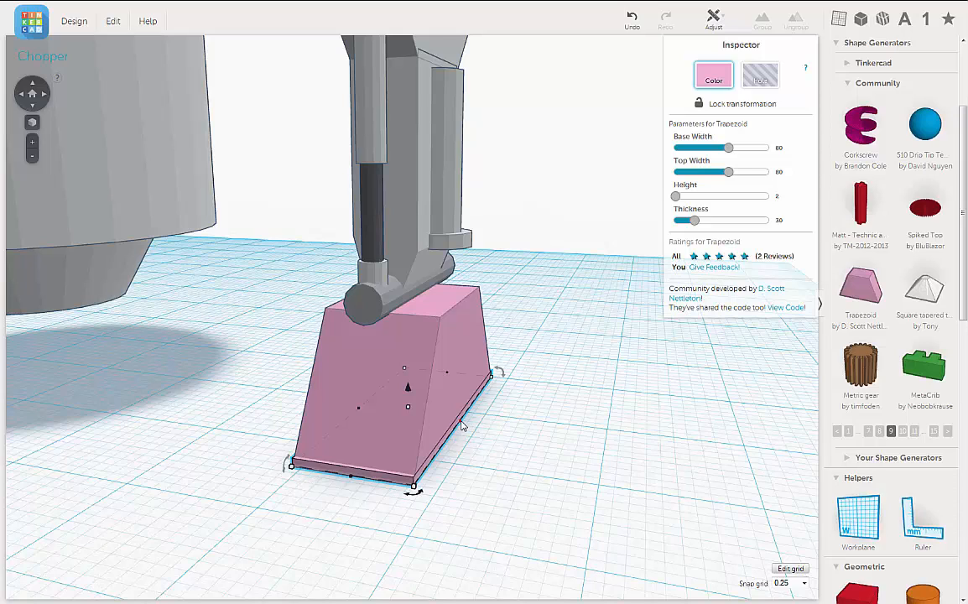
{"action": "left_click_drag", "start_coordinate": [461, 421], "coordinate": [460, 421]}
{"action": "left_click", "coordinate": [805, 584]}
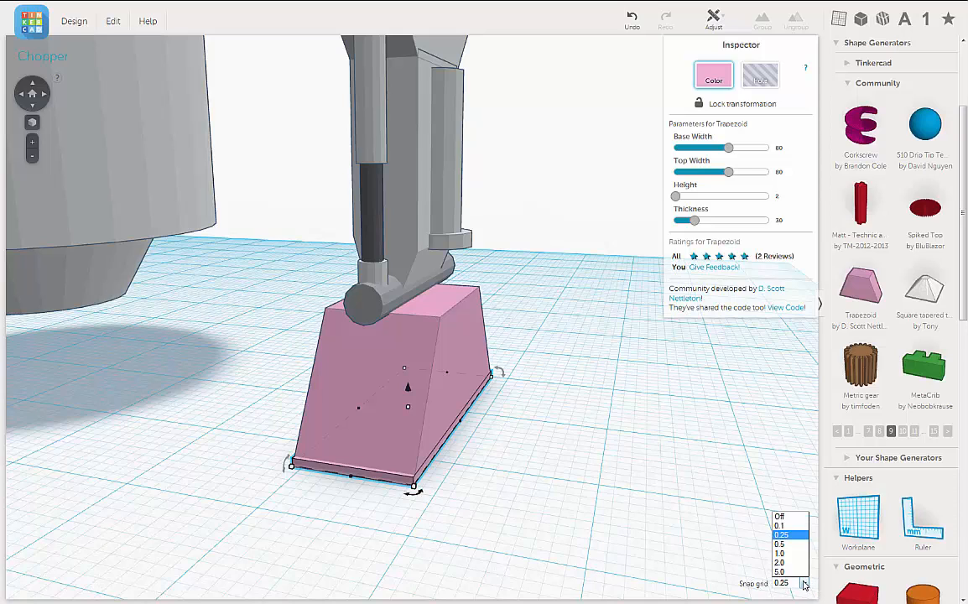
{"action": "left_click", "coordinate": [788, 522]}
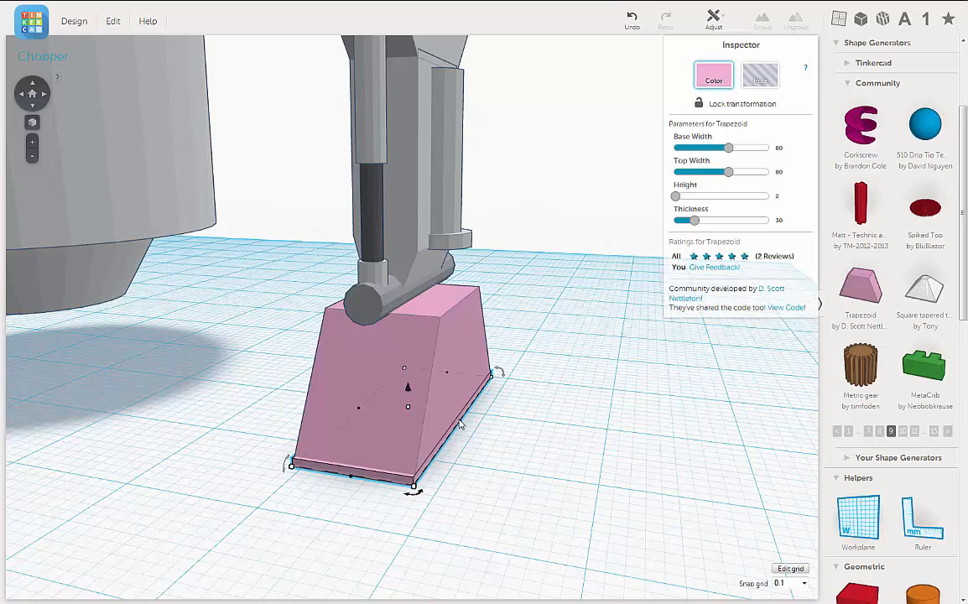
{"action": "mouse_move", "coordinate": [459, 421]}
{"action": "left_click_drag", "start_coordinate": [460, 425], "coordinate": [463, 429]}
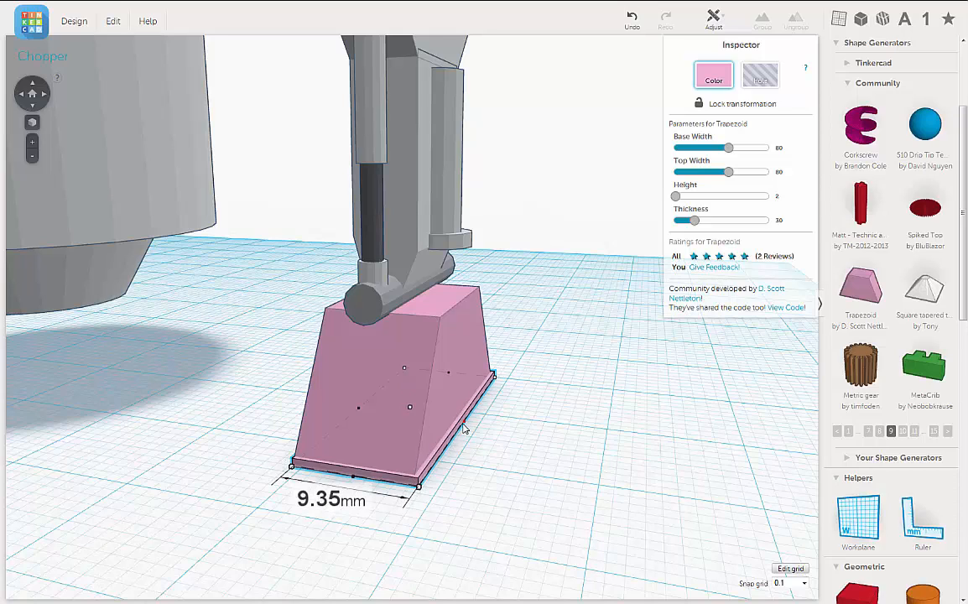
{"action": "left_click_drag", "start_coordinate": [464, 429], "coordinate": [465, 428]}
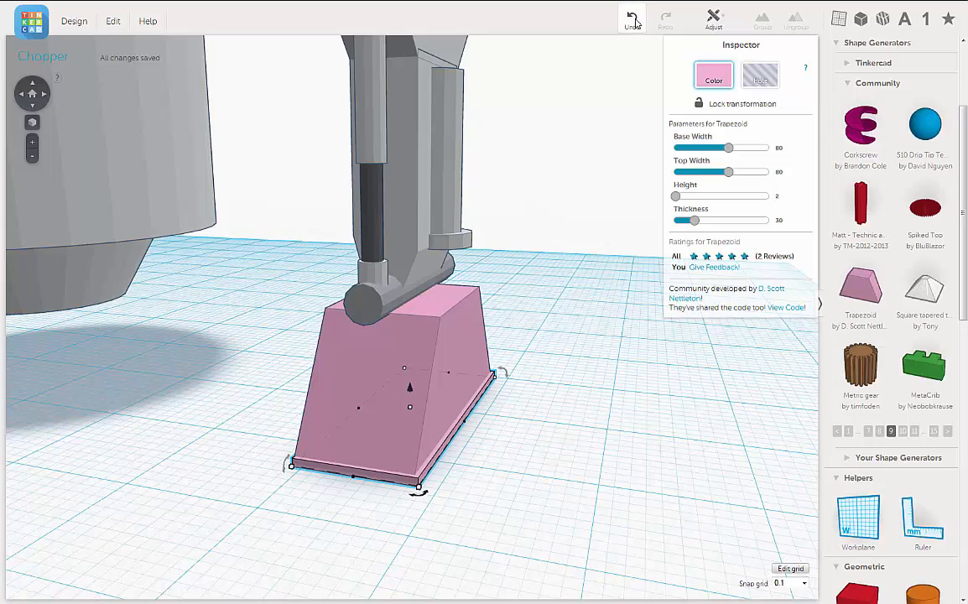
{"action": "left_click", "coordinate": [634, 20]}
{"action": "left_click", "coordinate": [634, 21]}
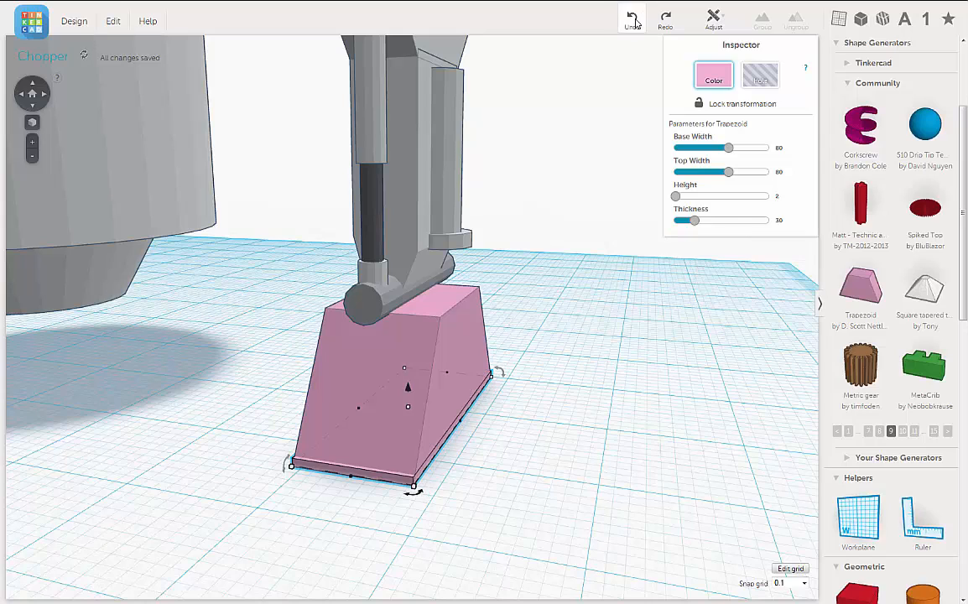
Set the snap grid to 1.0 and extend the slab's side facing away from the body to a width of 9.75 mm
{"action": "left_click", "coordinate": [804, 582]}
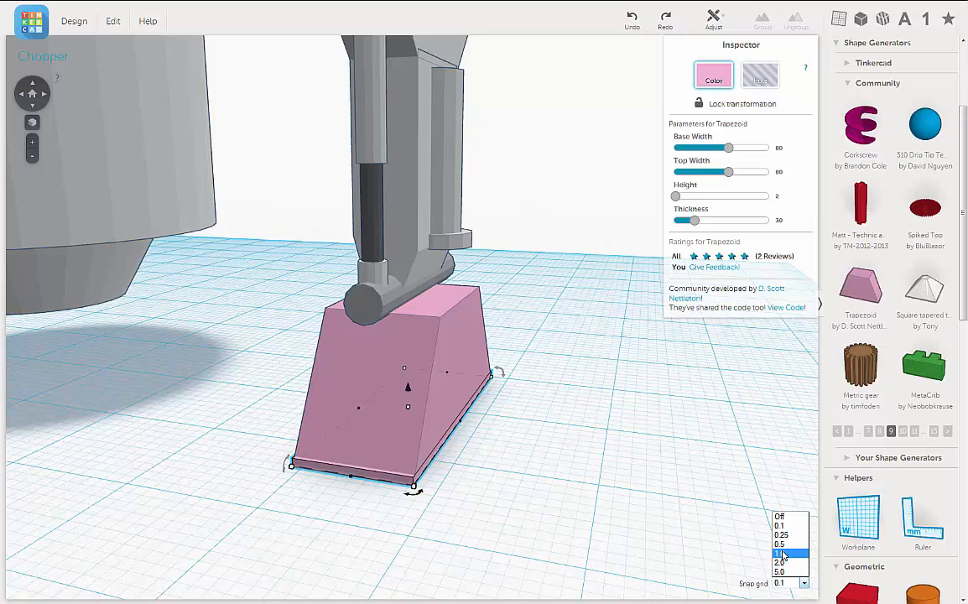
{"action": "left_click", "coordinate": [780, 553]}
{"action": "left_click_drag", "start_coordinate": [459, 425], "coordinate": [460, 421]}
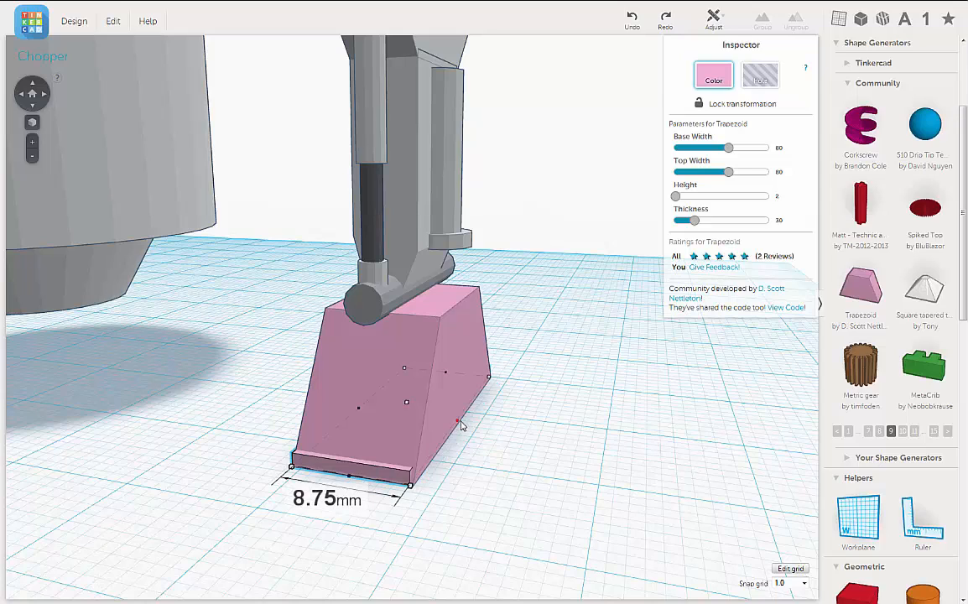
{"action": "left_click_drag", "start_coordinate": [462, 428], "coordinate": [465, 430]}
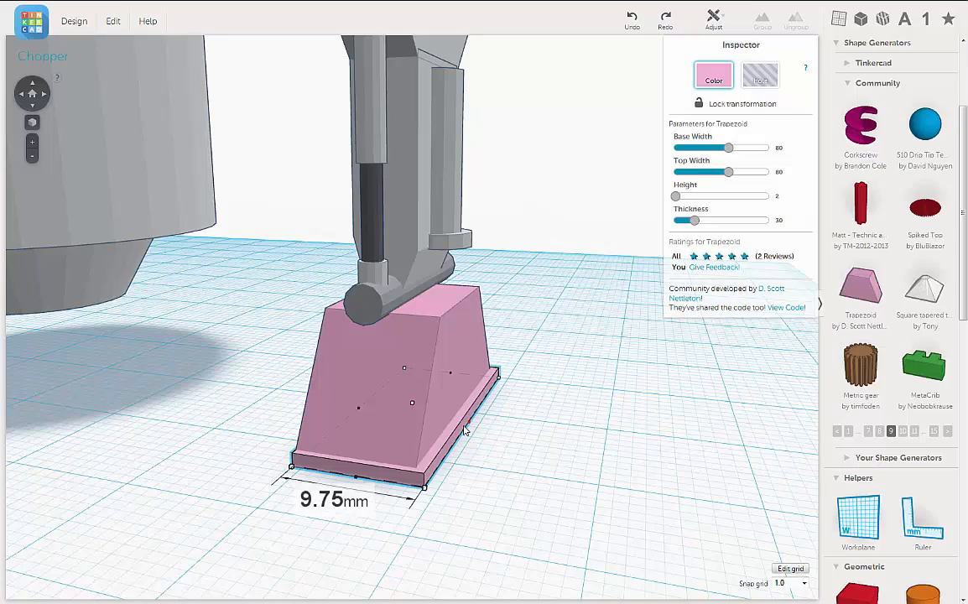
Extend the slab's opposite side, facing the body, to bring its width to 11.00 mm
{"action": "right_click_drag", "start_coordinate": [488, 459], "coordinate": [376, 388]}
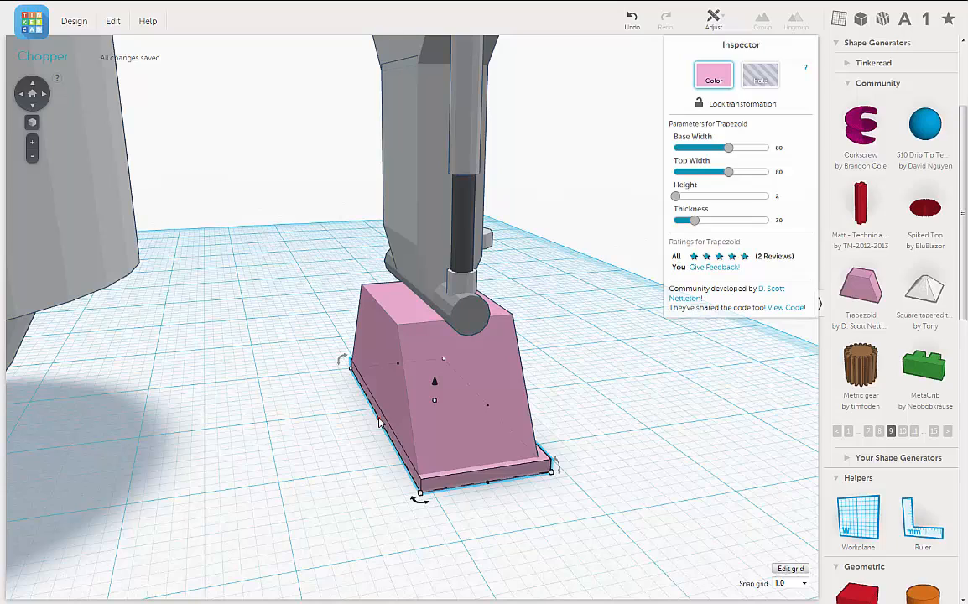
{"action": "left_click_drag", "start_coordinate": [379, 423], "coordinate": [379, 424]}
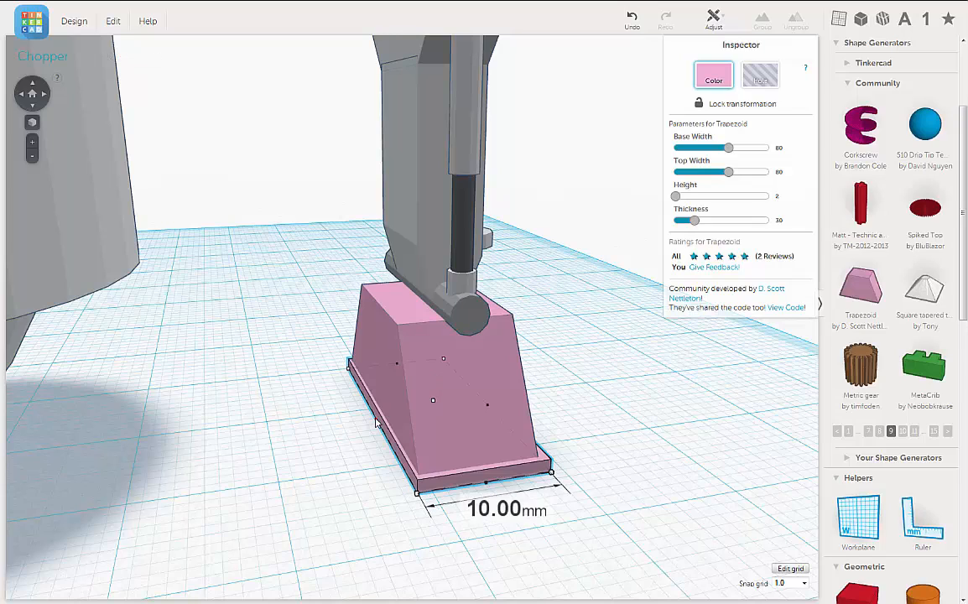
{"action": "left_click_drag", "start_coordinate": [372, 426], "coordinate": [370, 431]}
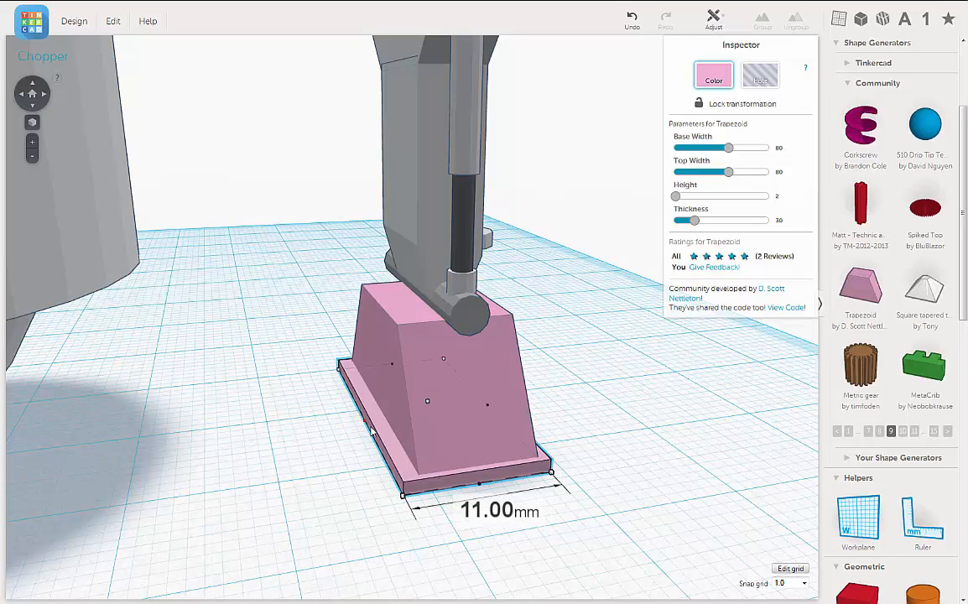
Set the snap grid to 0.25 and pull the slab's body-facing side in to a width of 10.50 mm
{"action": "right_click_drag", "start_coordinate": [341, 485], "coordinate": [355, 419]}
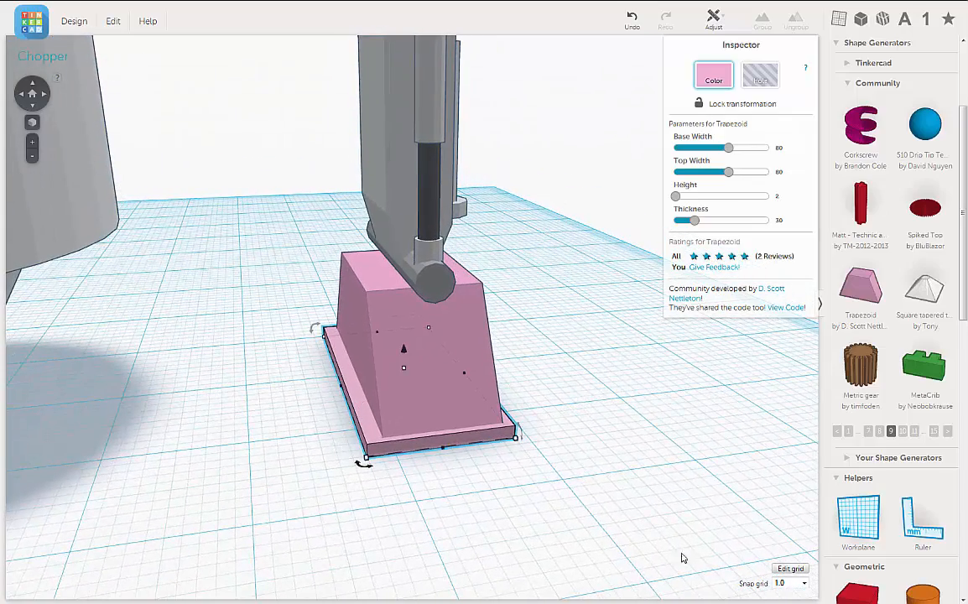
{"action": "left_click", "coordinate": [795, 583]}
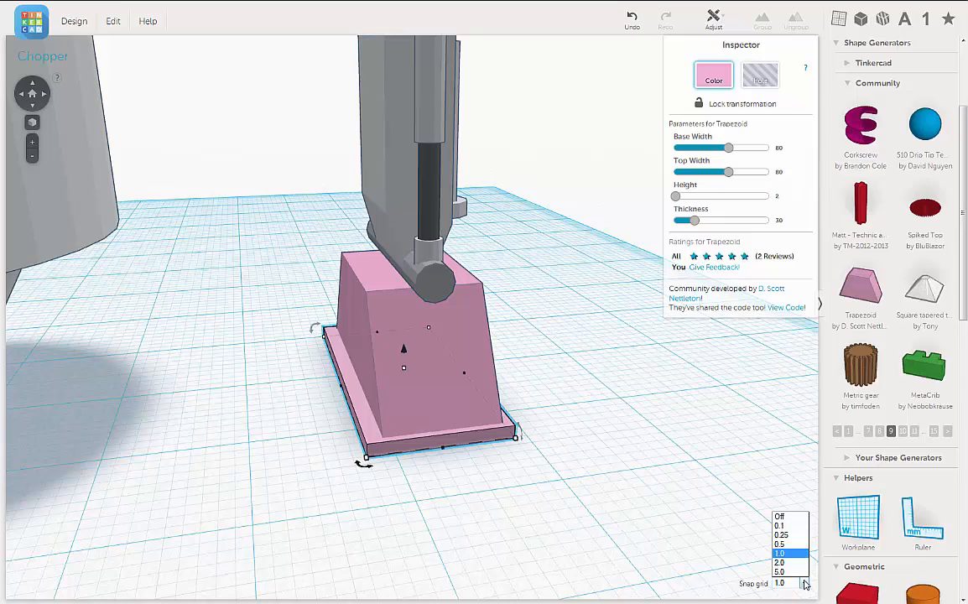
{"action": "left_click", "coordinate": [782, 535]}
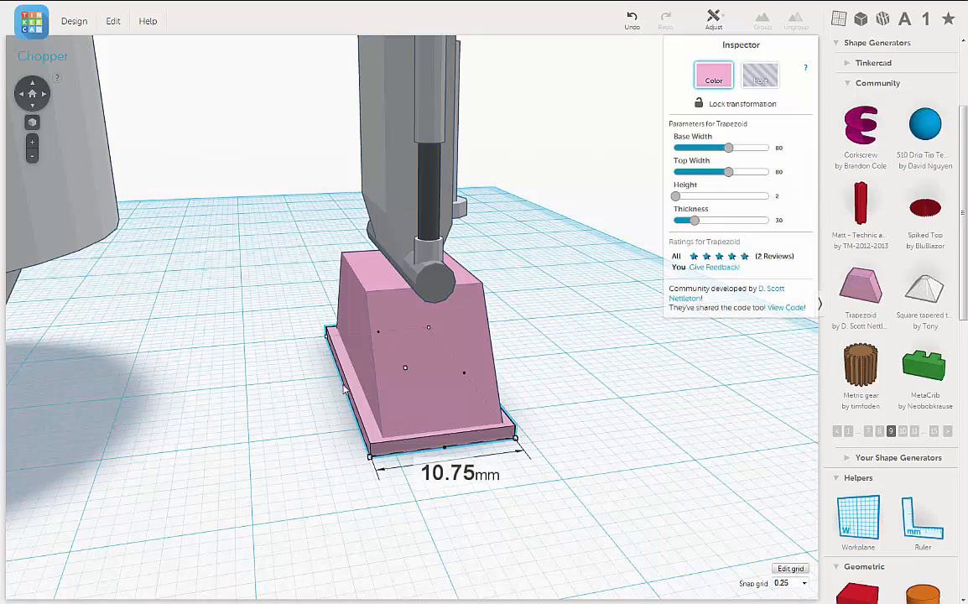
{"action": "right_click_drag", "start_coordinate": [337, 484], "coordinate": [351, 390]}
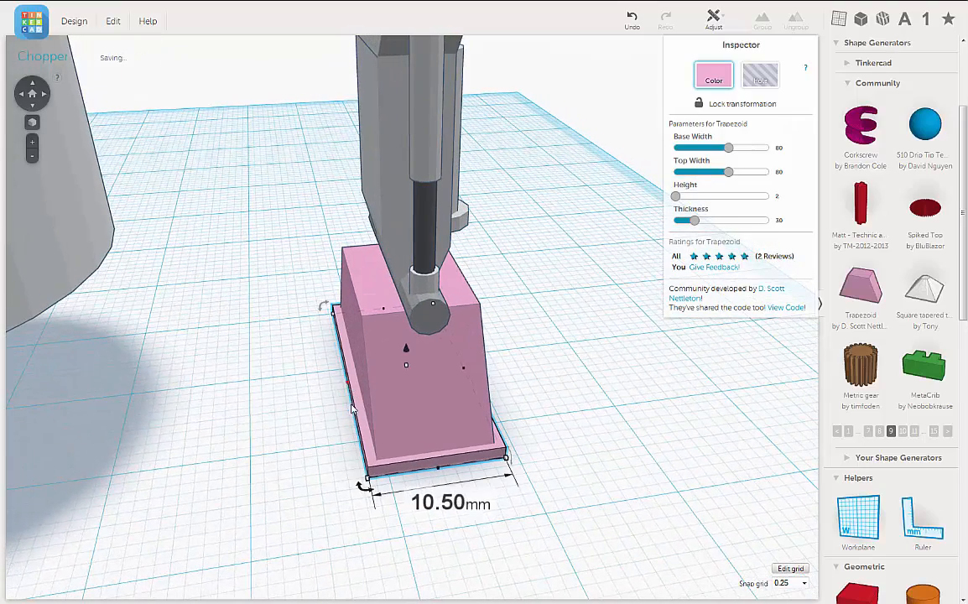
Select the trapezoid and its base slab together and recolor both light gray
{"action": "right_click_drag", "start_coordinate": [349, 385], "coordinate": [400, 458]}
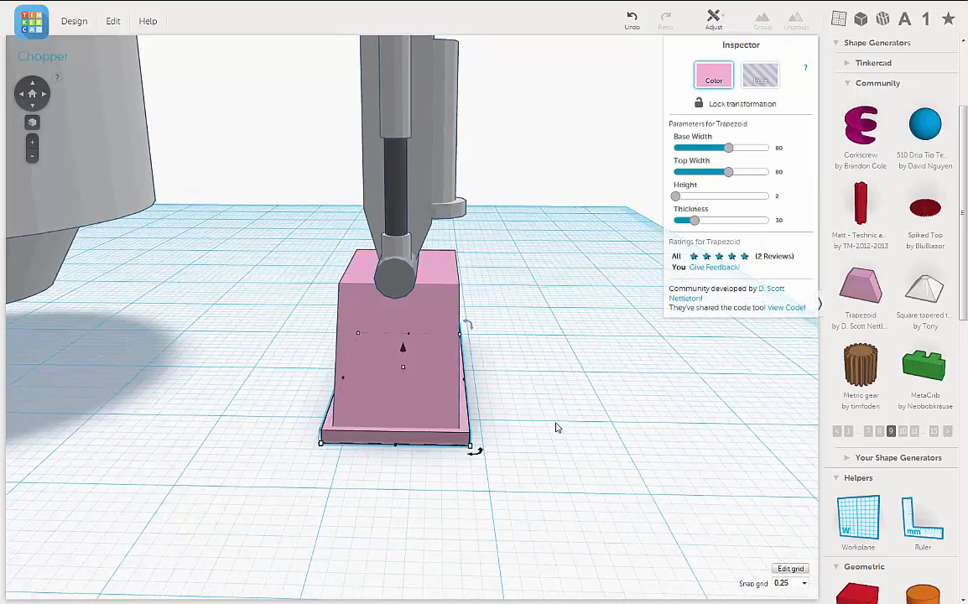
{"action": "right_click_drag", "start_coordinate": [589, 428], "coordinate": [542, 369]}
{"action": "left_click", "coordinate": [507, 442]}
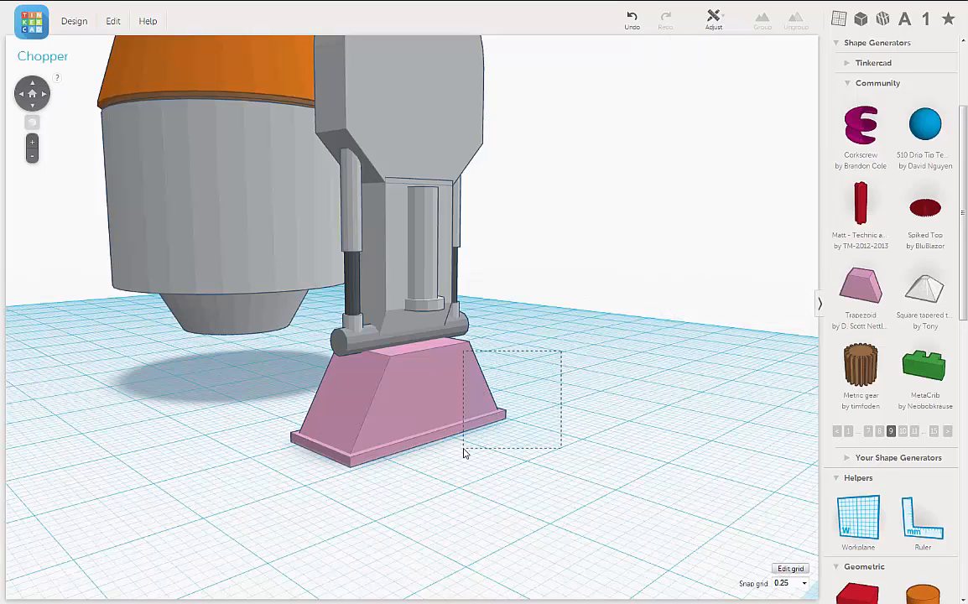
{"action": "left_click_drag", "start_coordinate": [550, 408], "coordinate": [584, 364]}
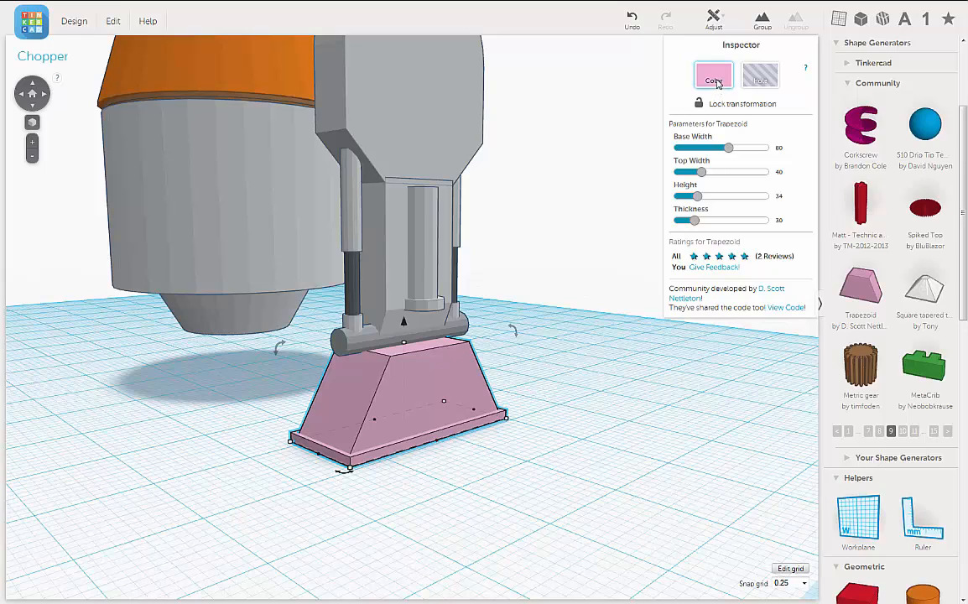
{"action": "left_click", "coordinate": [717, 79]}
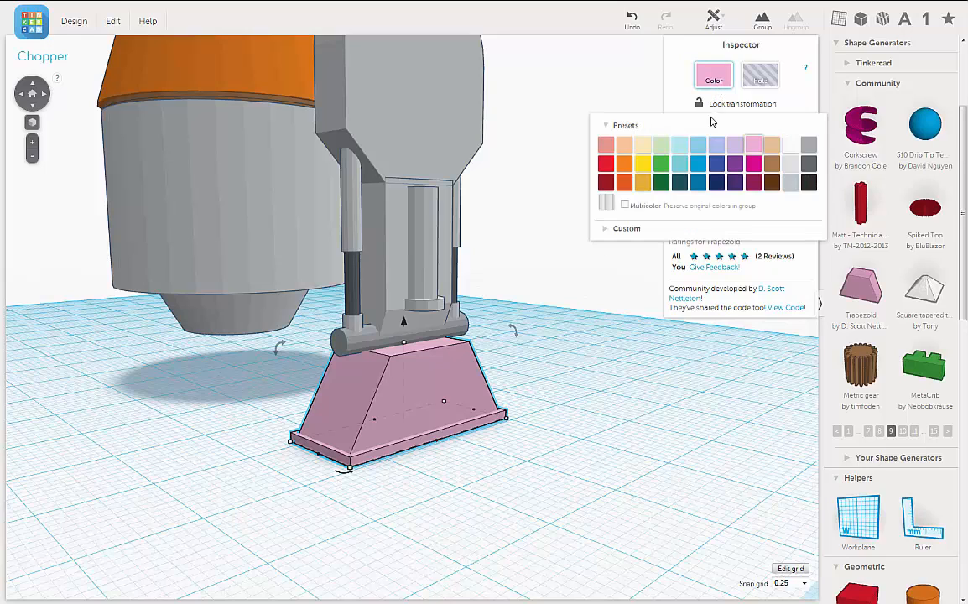
{"action": "left_click", "coordinate": [791, 168]}
Select only the upper trapezoid and set its top width to 50, and increase it to 60
{"action": "right_click_drag", "start_coordinate": [557, 373], "coordinate": [536, 471]}
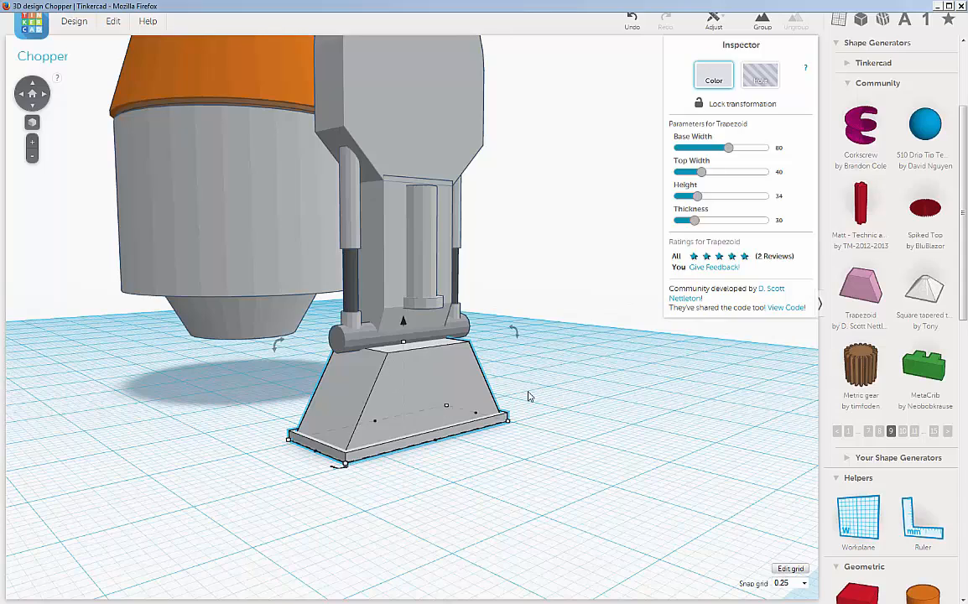
{"action": "right_click_drag", "start_coordinate": [529, 395], "coordinate": [501, 409]}
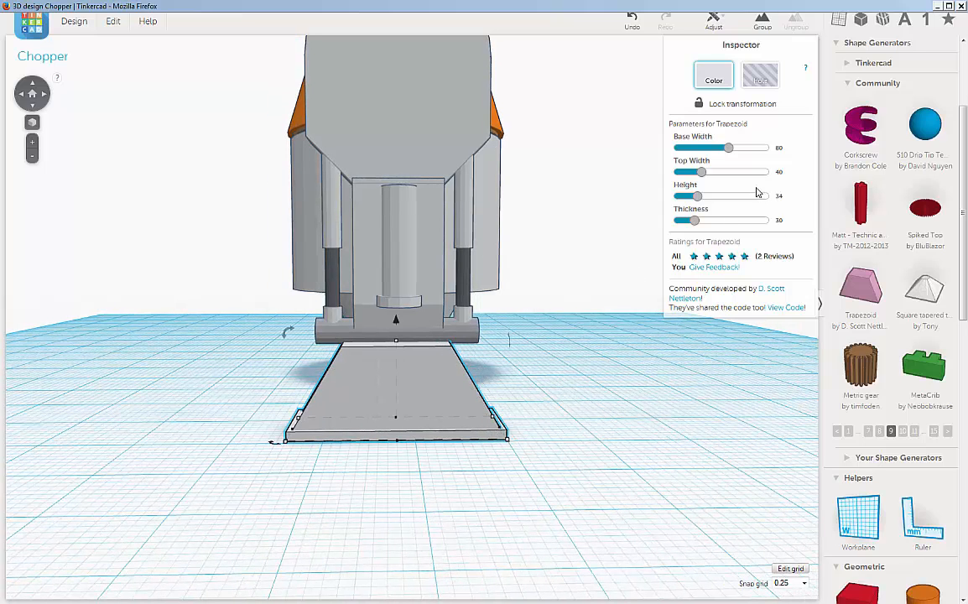
{"action": "left_click", "coordinate": [503, 375]}
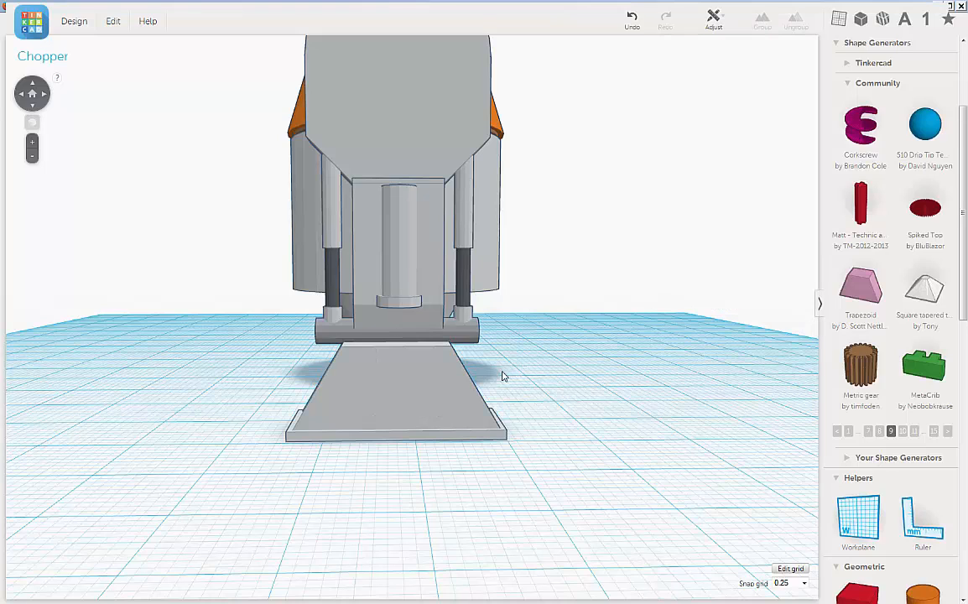
{"action": "left_click", "coordinate": [441, 373]}
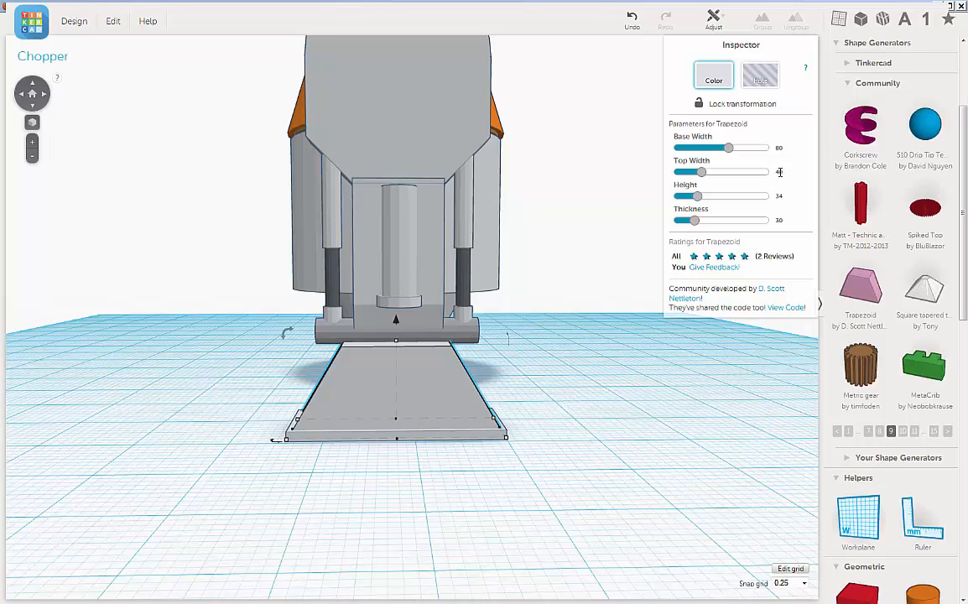
{"action": "left_click", "coordinate": [779, 172]}
{"action": "type", "text": "50"}
{"action": "key", "text": "Return"}
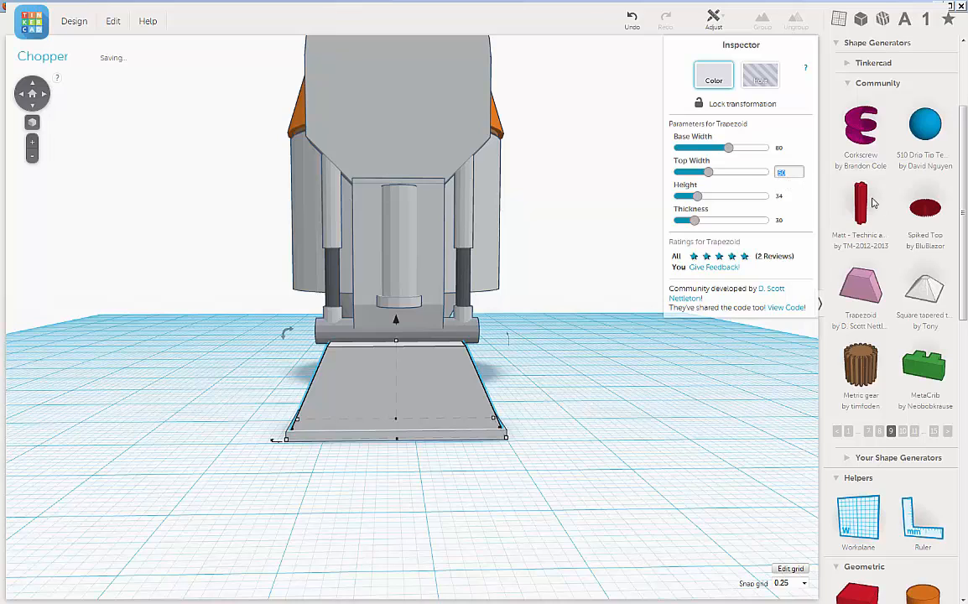
{"action": "left_click", "coordinate": [782, 172]}
{"action": "type", "text": "60"}
{"action": "key", "text": "Return"}
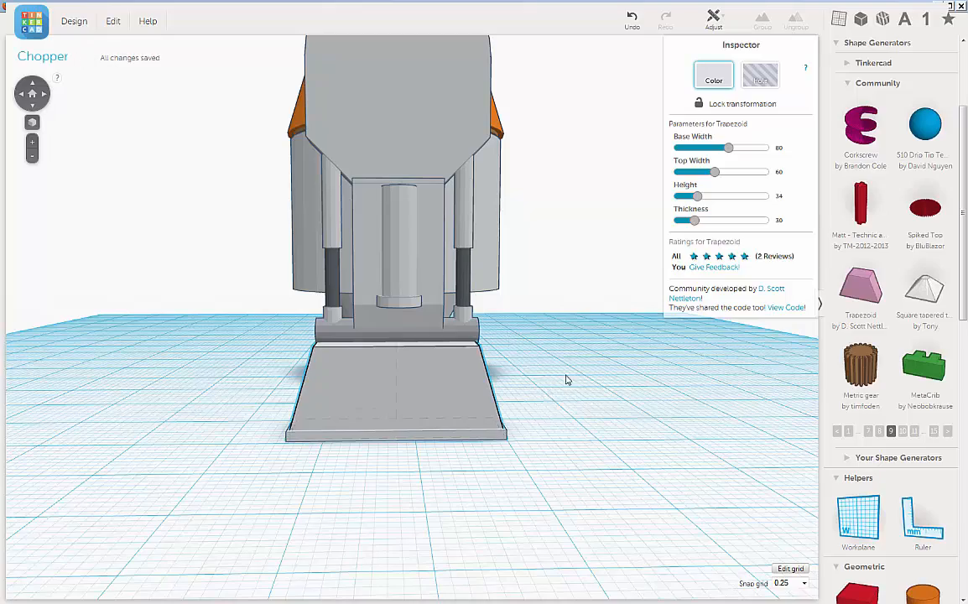
Set the upper trapezoid's height to 40 so it reaches into the horizontal cylinder at the leg's end
{"action": "right_click_drag", "start_coordinate": [566, 379], "coordinate": [350, 461]}
{"action": "middle_click_drag", "start_coordinate": [470, 460], "coordinate": [572, 411]}
{"action": "right_click_drag", "start_coordinate": [527, 462], "coordinate": [374, 458]}
{"action": "left_click", "coordinate": [374, 456]}
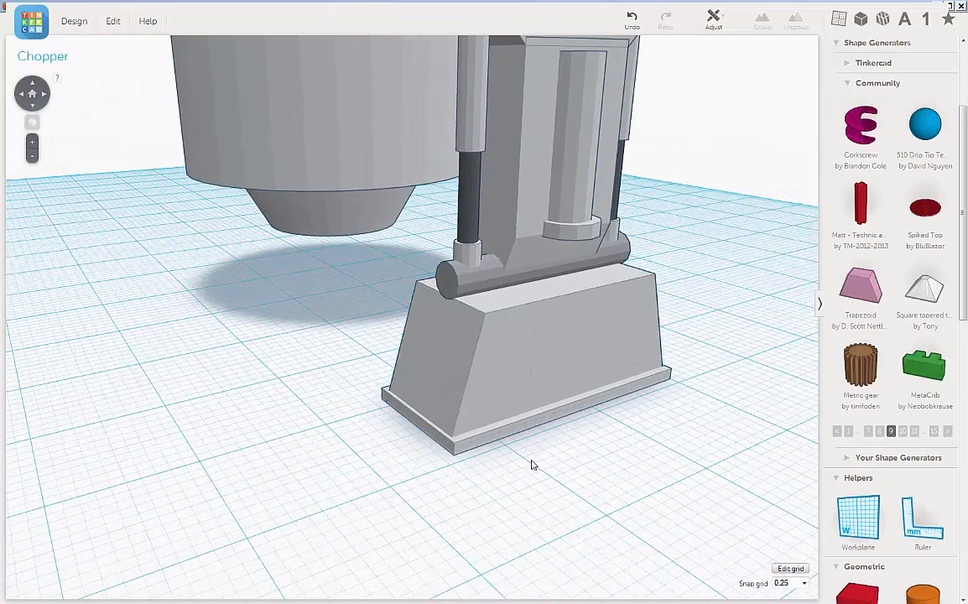
{"action": "right_click_drag", "start_coordinate": [531, 465], "coordinate": [457, 429]}
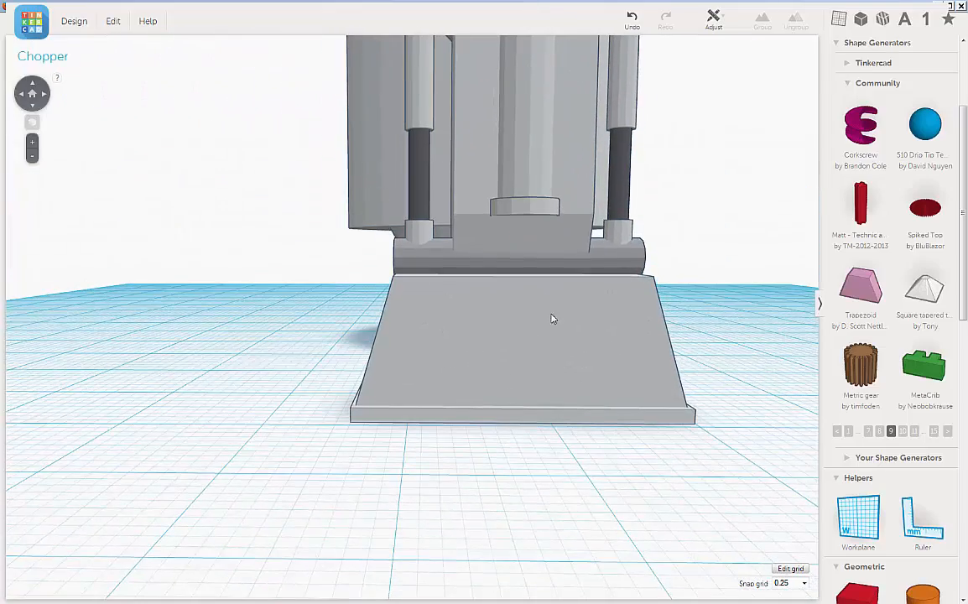
{"action": "scroll", "coordinate": [644, 363], "scroll_direction": "down", "scroll_amount": 3}
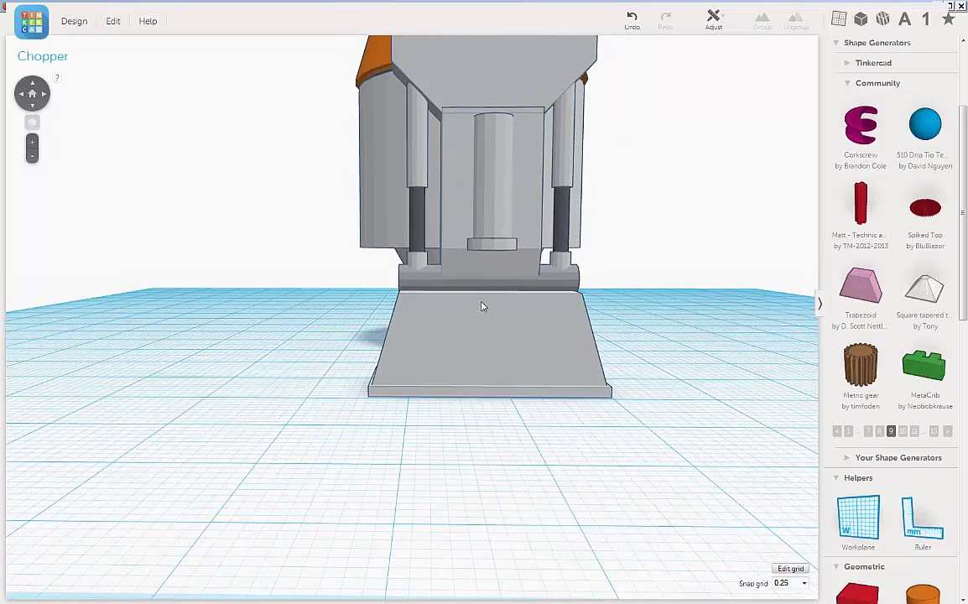
{"action": "left_click", "coordinate": [483, 305]}
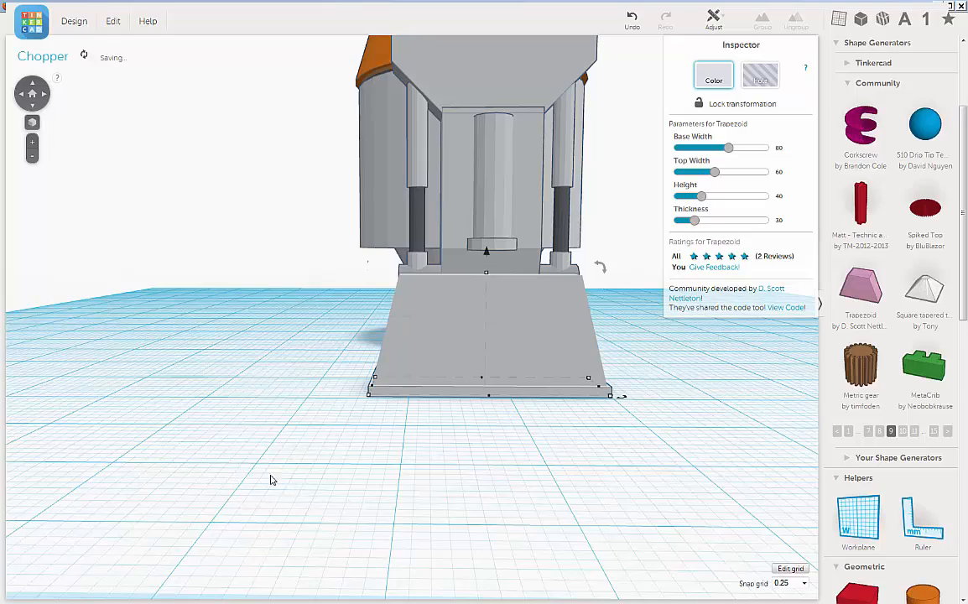
{"action": "right_click_drag", "start_coordinate": [389, 454], "coordinate": [365, 451]}
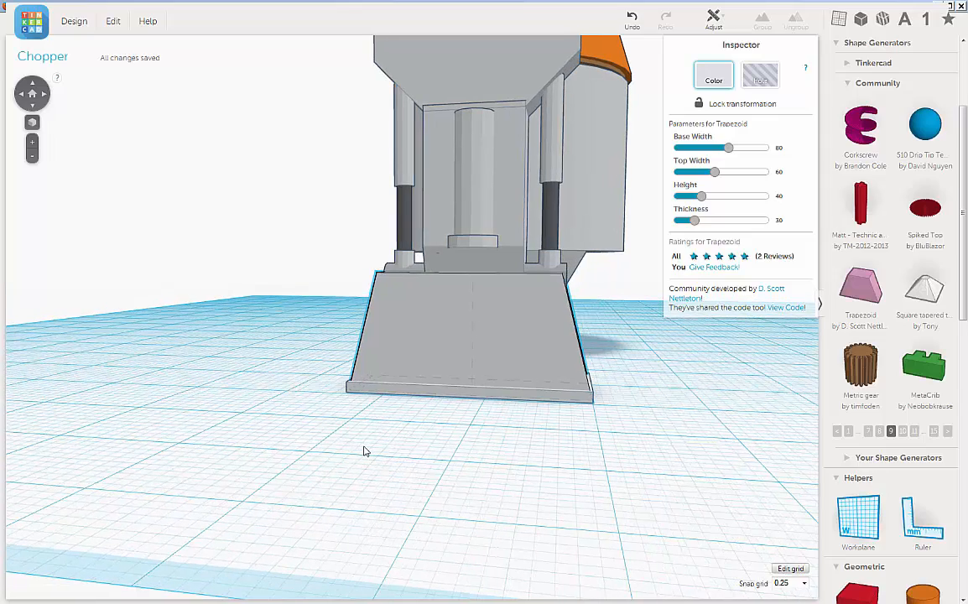
Increase the upper trapezoid's height to 45
{"action": "left_click", "coordinate": [781, 197]}
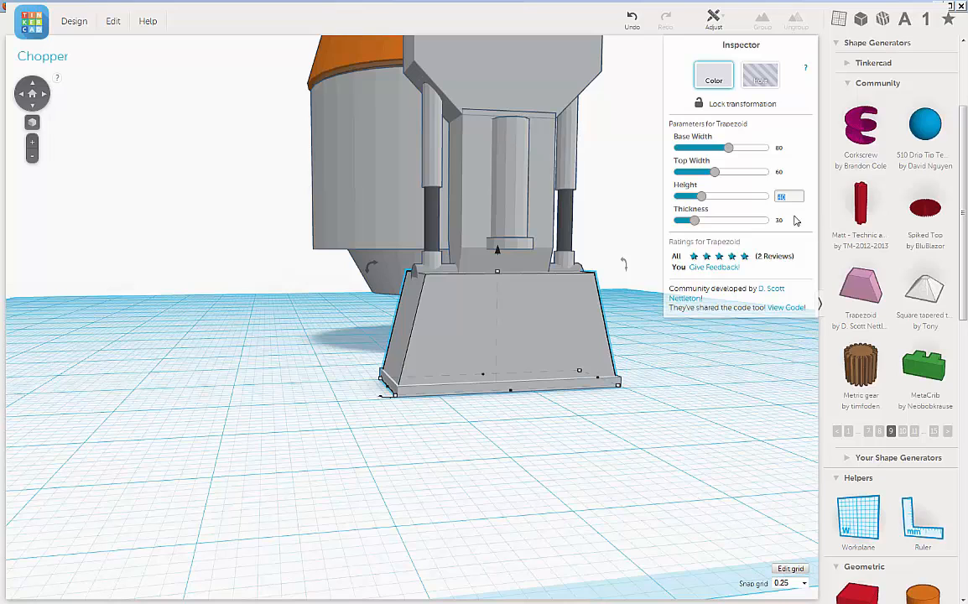
{"action": "type", "text": "45"}
{"action": "key", "text": "Return"}
{"action": "right_click_drag", "start_coordinate": [629, 449], "coordinate": [473, 415]}
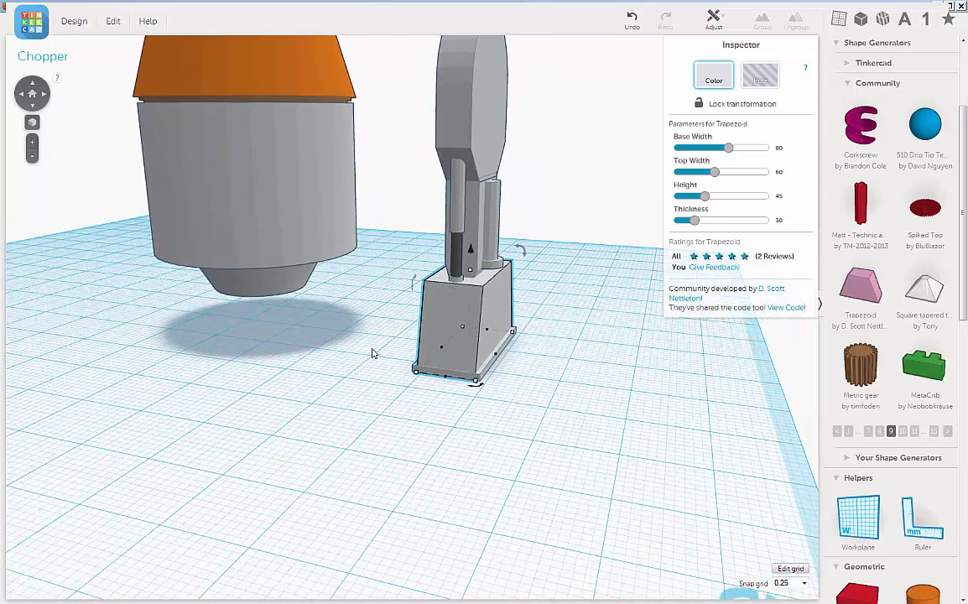
Select the trapezoid and slab together and nudge them sideways, away from the body, under the leg
{"action": "left_click", "coordinate": [405, 392]}
{"action": "left_click_drag", "start_coordinate": [424, 401], "coordinate": [430, 405]}
{"action": "right_click_drag", "start_coordinate": [529, 395], "coordinate": [567, 362]}
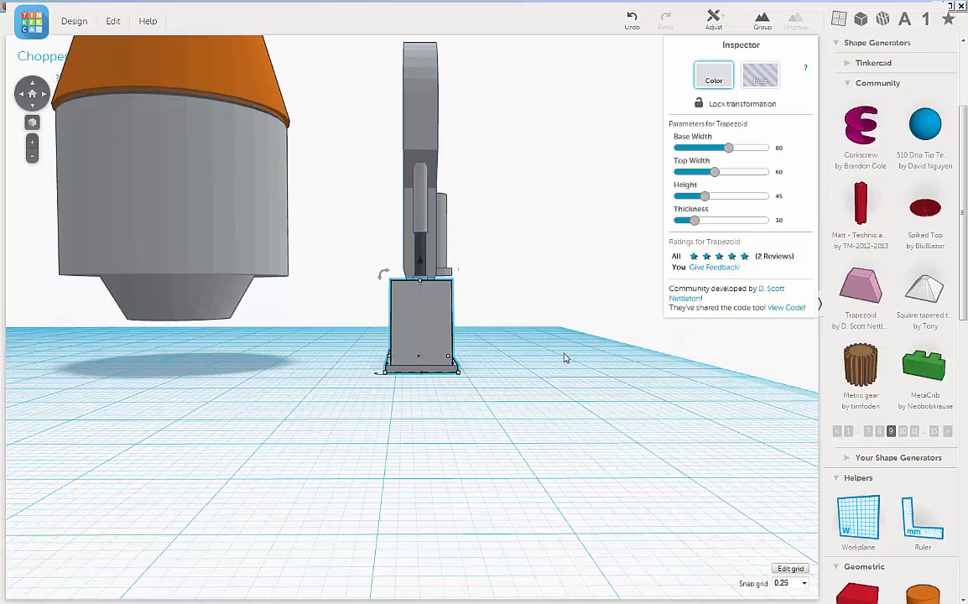
{"action": "key", "text": "Right"}
{"action": "key", "text": "Right"}
{"action": "key", "text": "Right"}
{"action": "key", "text": "Right"}
{"action": "key", "text": "Right"}
{"action": "key", "text": "Right"}
{"action": "key", "text": "Right"}
{"action": "key", "text": "Right"}
{"action": "key", "text": "Right"}
{"action": "key", "text": "Right"}
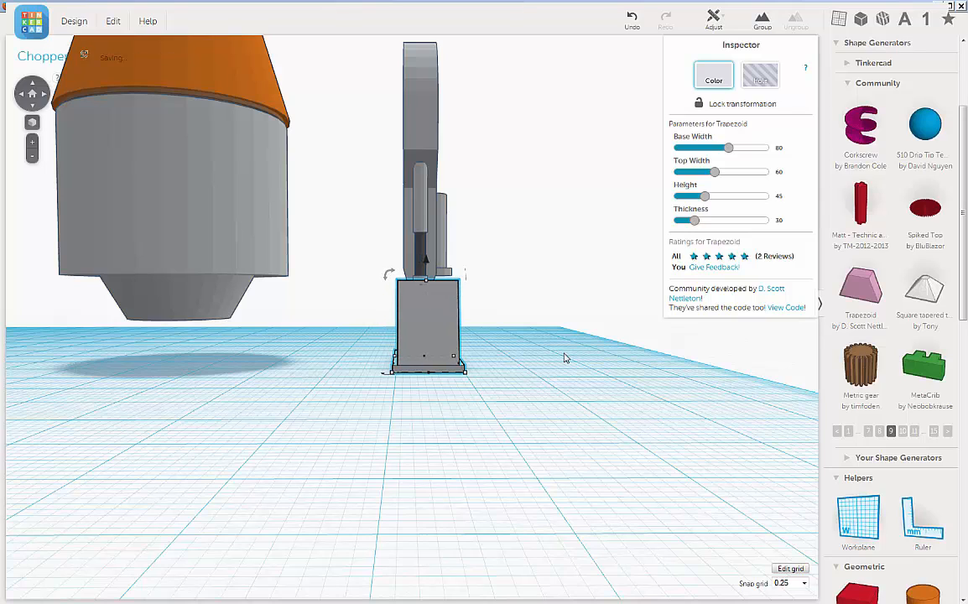
Nudge the trapezoid and slab together further sideways, away from the body, until they stand clear of the leg
{"action": "key", "text": "Right"}
{"action": "key", "text": "Right"}
{"action": "key", "text": "Right"}
{"action": "key", "text": "Right"}
{"action": "key", "text": "Right"}
{"action": "key", "text": "Right"}
{"action": "key", "text": "Right"}
{"action": "key", "text": "Right"}
{"action": "key", "text": "Right"}
{"action": "key", "text": "Right"}
{"action": "key", "text": "Right"}
{"action": "key", "text": "Right"}
{"action": "key", "text": "Right"}
{"action": "key", "text": "Right"}
{"action": "key", "text": "Right"}
{"action": "key", "text": "Right"}
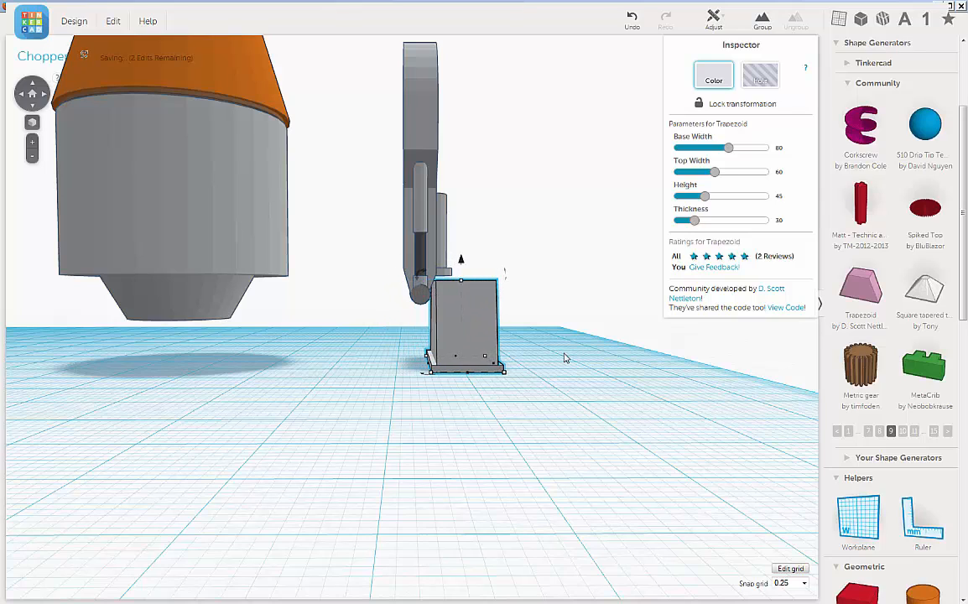
{"action": "key", "text": "Right"}
{"action": "key", "text": "Right"}
{"action": "key", "text": "Right"}
{"action": "key", "text": "Right"}
{"action": "key", "text": "Right"}
{"action": "key", "text": "Right"}
{"action": "key", "text": "Right"}
{"action": "key", "text": "Right"}
{"action": "key", "text": "Right"}
{"action": "key", "text": "Right"}
{"action": "key", "text": "Right"}
{"action": "key", "text": "Right"}
{"action": "key", "text": "Right"}
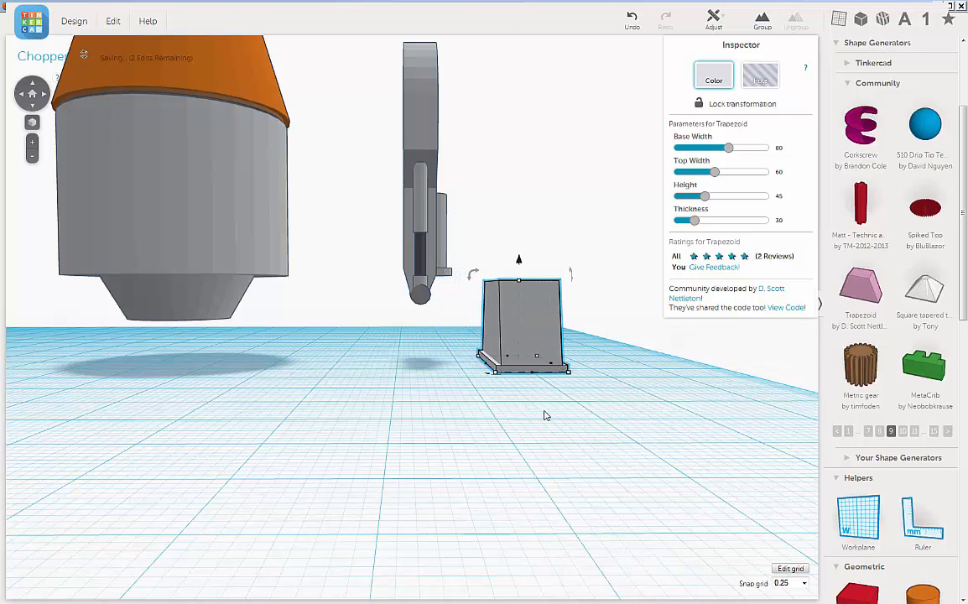
Select all parts of the leg assembly and raise them together above the height of the foot
{"action": "middle_click_drag", "start_coordinate": [479, 432], "coordinate": [469, 467]}
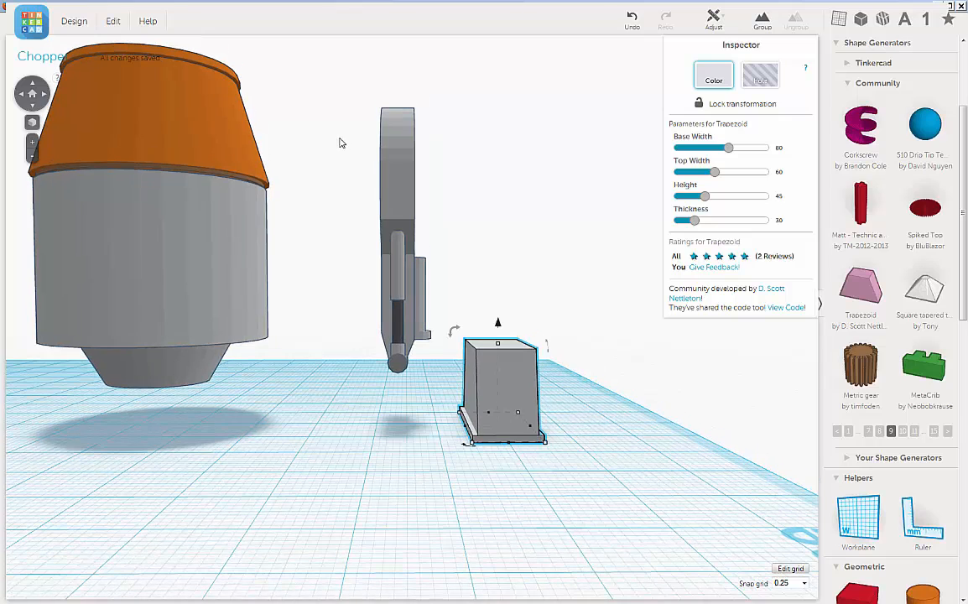
{"action": "left_click_drag", "start_coordinate": [349, 151], "coordinate": [431, 446]}
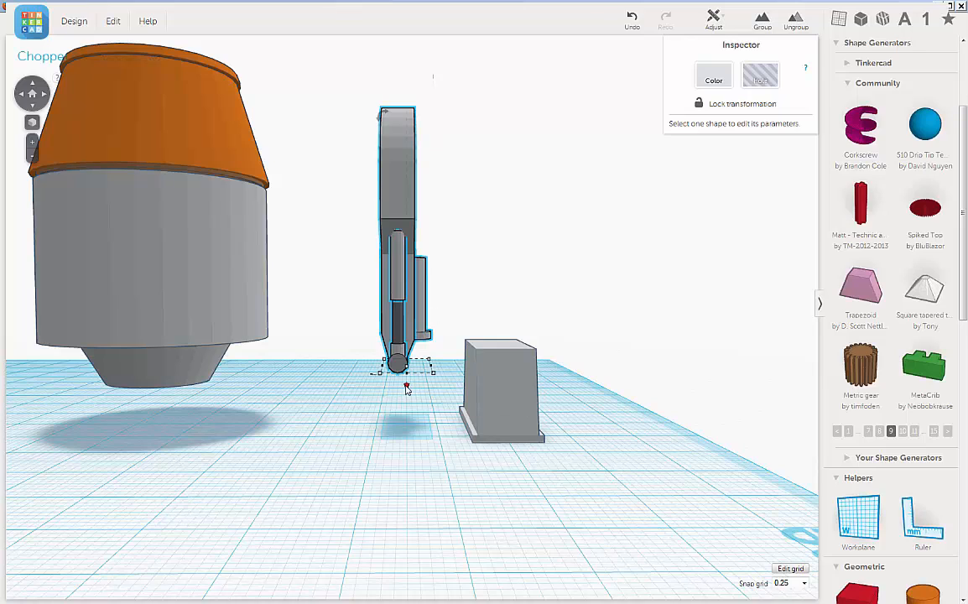
{"action": "mouse_move", "coordinate": [407, 389]}
{"action": "left_click_drag", "start_coordinate": [407, 389], "coordinate": [411, 359]}
{"action": "right_click_drag", "start_coordinate": [635, 449], "coordinate": [424, 410]}
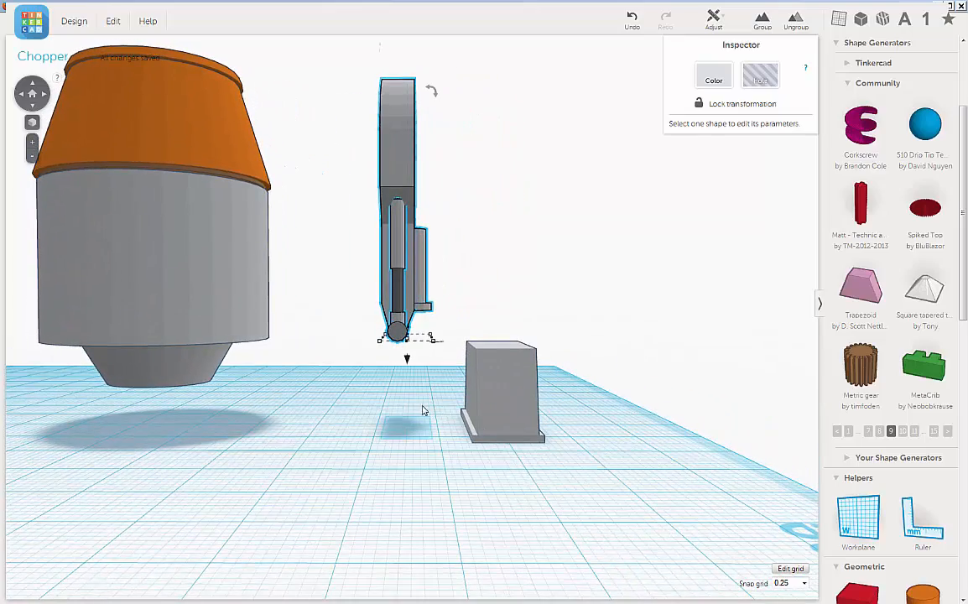
Select the trapezoid and slab together and nudge them back toward the body until they are centred under the leg's horizontal cylinder
{"action": "left_click_drag", "start_coordinate": [424, 406], "coordinate": [584, 458]}
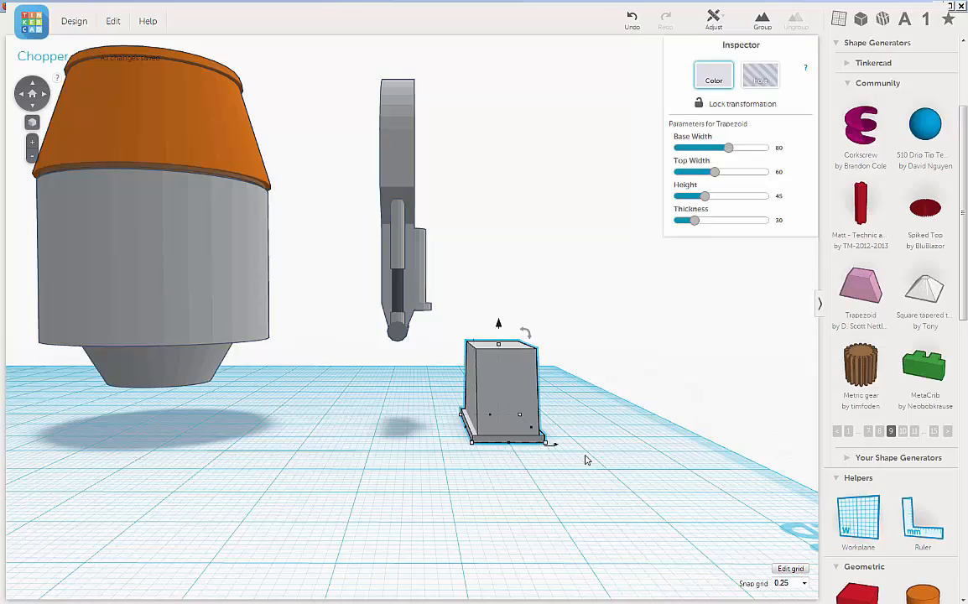
{"action": "key", "text": "Left"}
{"action": "key", "text": "Left"}
{"action": "key", "text": "Left"}
{"action": "key", "text": "Left"}
{"action": "key", "text": "Left"}
{"action": "key", "text": "Left"}
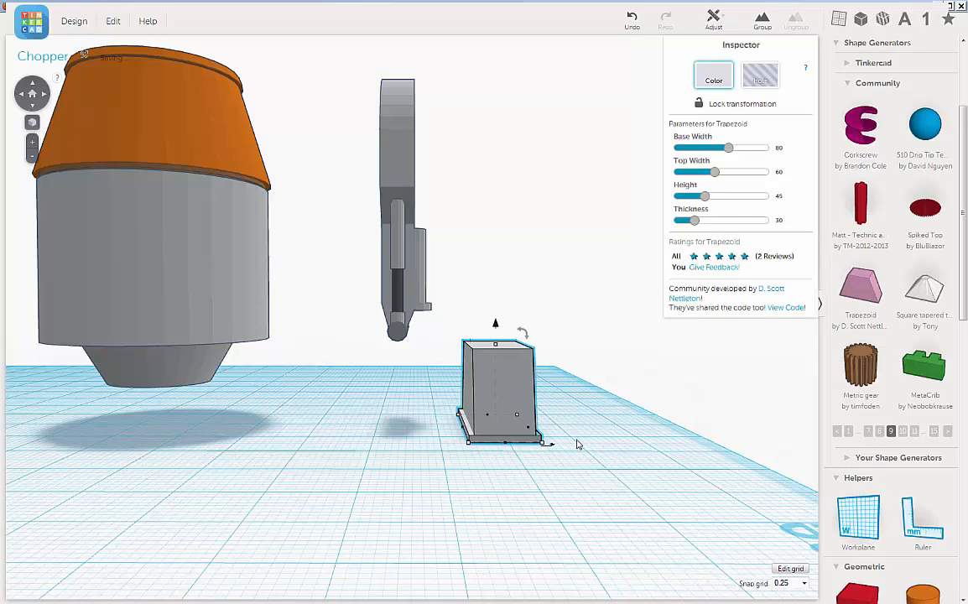
{"action": "key", "text": "Left"}
{"action": "key", "text": "Left"}
{"action": "key", "text": "Left"}
{"action": "key", "text": "Left"}
{"action": "key", "text": "Left"}
{"action": "key", "text": "Left"}
{"action": "key", "text": "Left"}
{"action": "key", "text": "Left"}
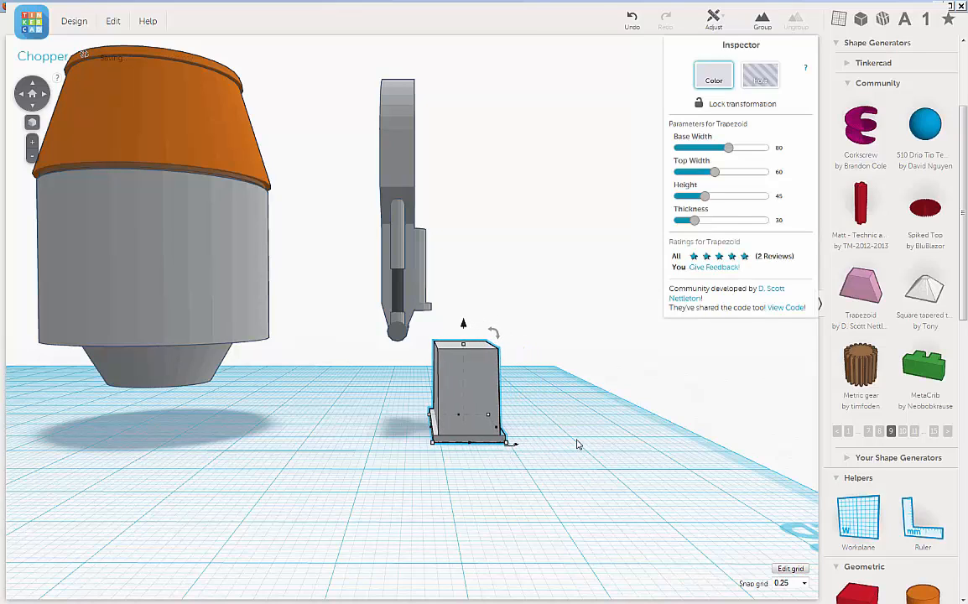
{"action": "key", "text": "Left"}
{"action": "key", "text": "Left"}
{"action": "key", "text": "Left"}
{"action": "key", "text": "Left"}
{"action": "key", "text": "Left"}
{"action": "key", "text": "Left"}
{"action": "key", "text": "Left"}
{"action": "key", "text": "Left"}
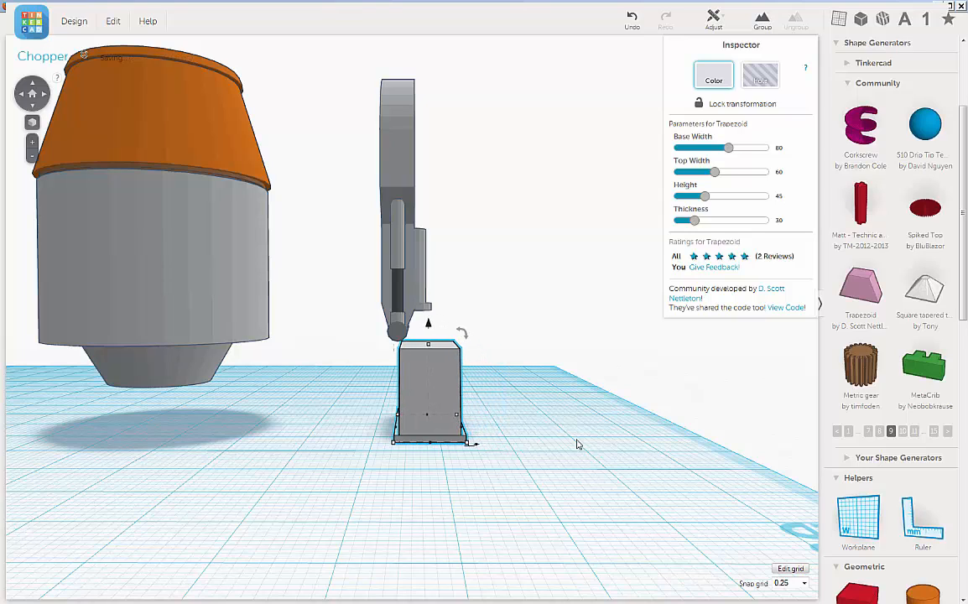
{"action": "key", "text": "Left"}
{"action": "key", "text": "Left"}
{"action": "key", "text": "Left"}
{"action": "key", "text": "Left"}
{"action": "key", "text": "Left"}
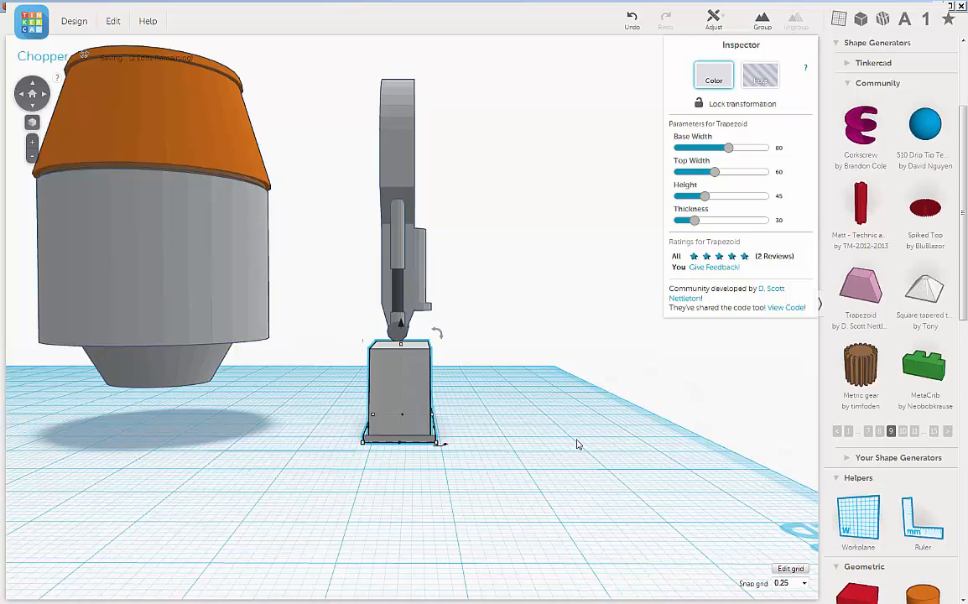
{"action": "key", "text": "Left"}
{"action": "right_click_drag", "start_coordinate": [562, 394], "coordinate": [588, 424]}
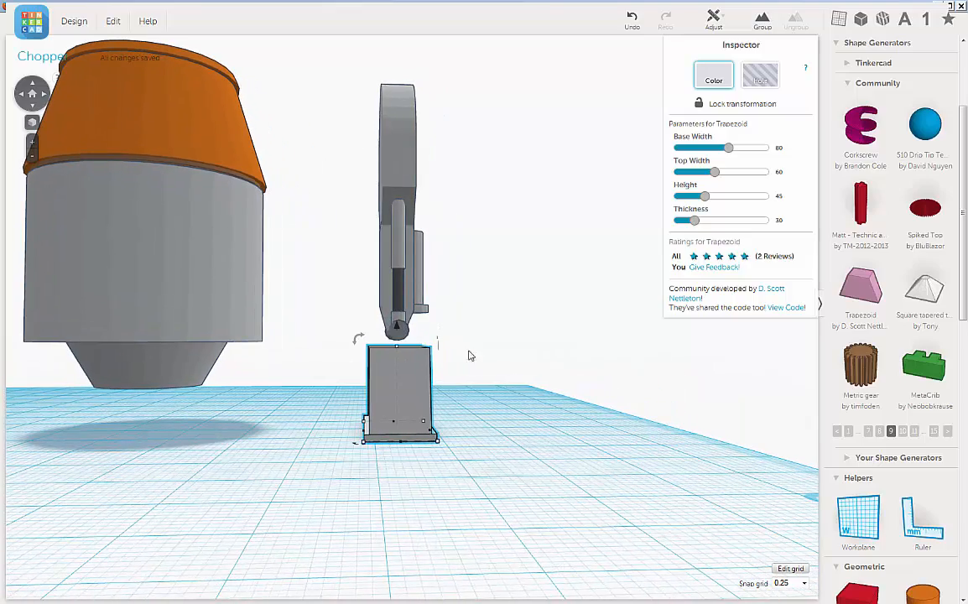
{"action": "right_click_drag", "start_coordinate": [470, 355], "coordinate": [281, 371]}
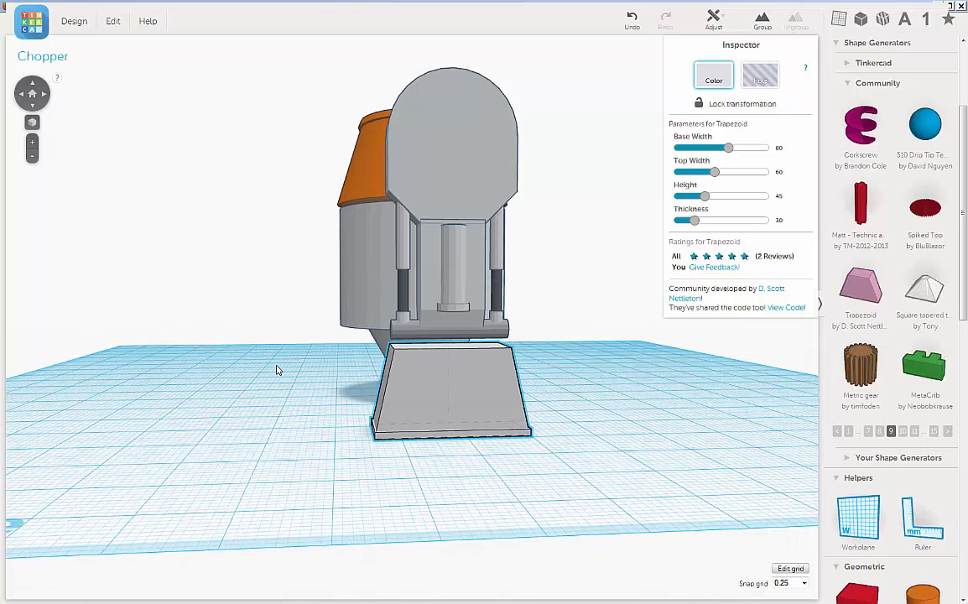
{"action": "right_click_drag", "start_coordinate": [277, 367], "coordinate": [272, 364]}
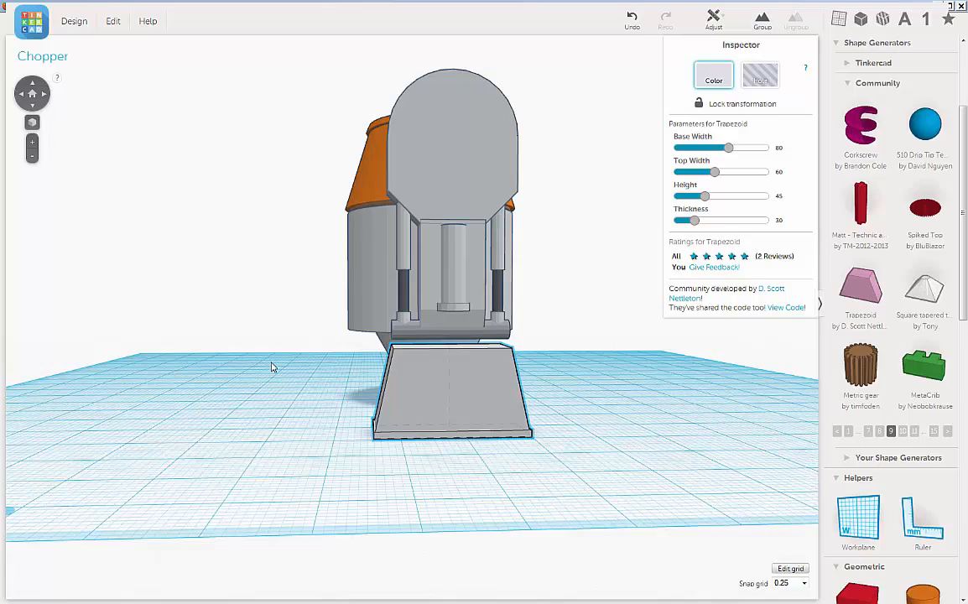
{"action": "right_click_drag", "start_coordinate": [272, 367], "coordinate": [367, 472]}
{"action": "scroll", "coordinate": [449, 440], "scroll_direction": "up", "scroll_amount": 2}
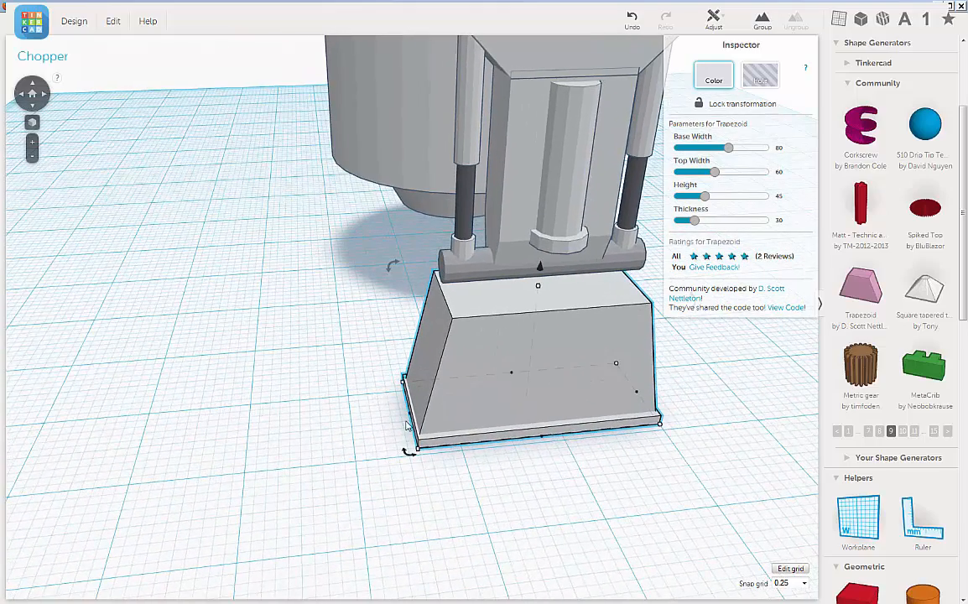
{"action": "scroll", "coordinate": [406, 426], "scroll_direction": "up", "scroll_amount": 3}
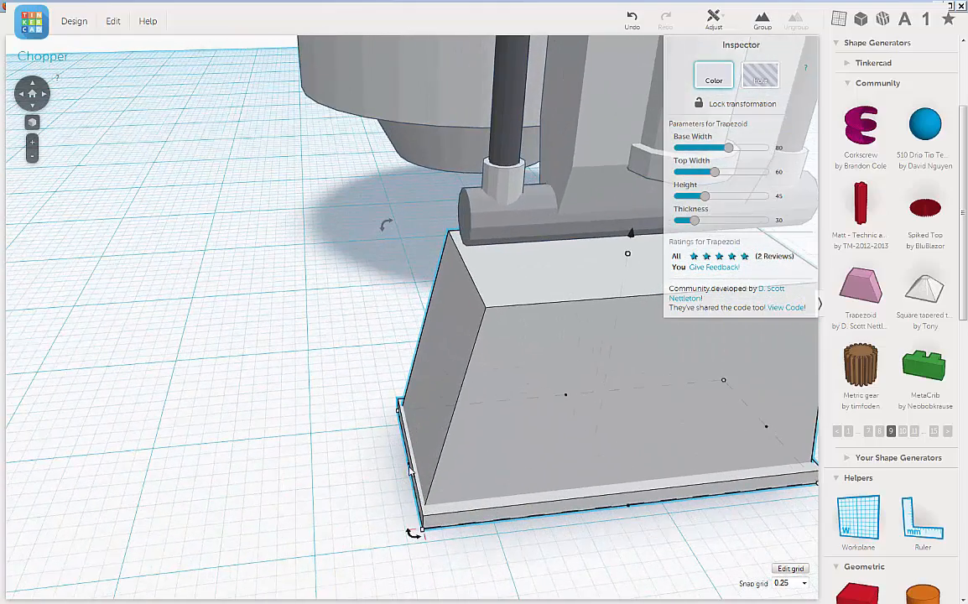
{"action": "mouse_move", "coordinate": [409, 469]}
{"action": "left_click_drag", "start_coordinate": [407, 467], "coordinate": [405, 467]}
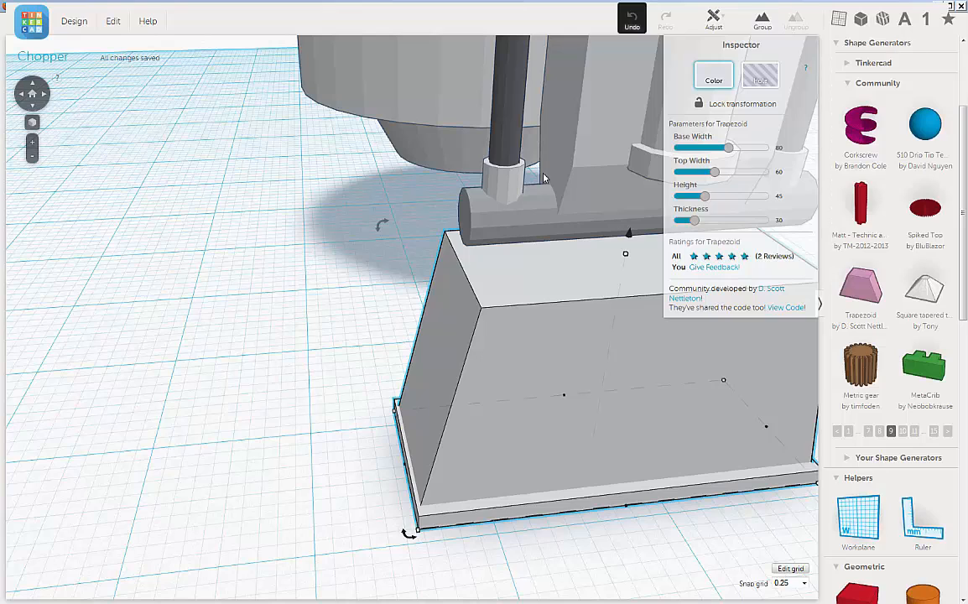
{"action": "key", "text": "ctrl+z"}
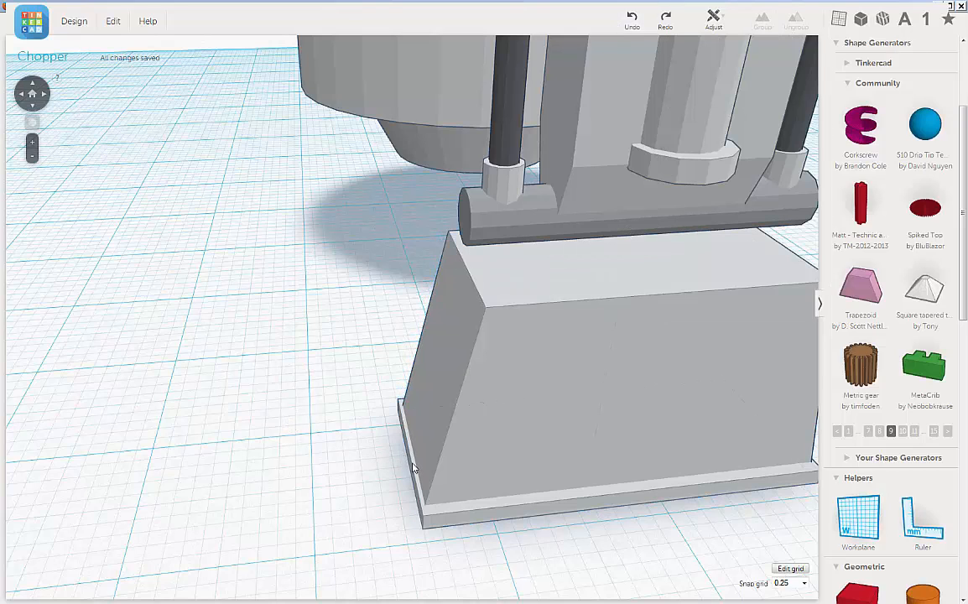
Select only the base slab and extend it outward at one narrow end to a length of 24.5 mm
{"action": "left_click", "coordinate": [413, 468]}
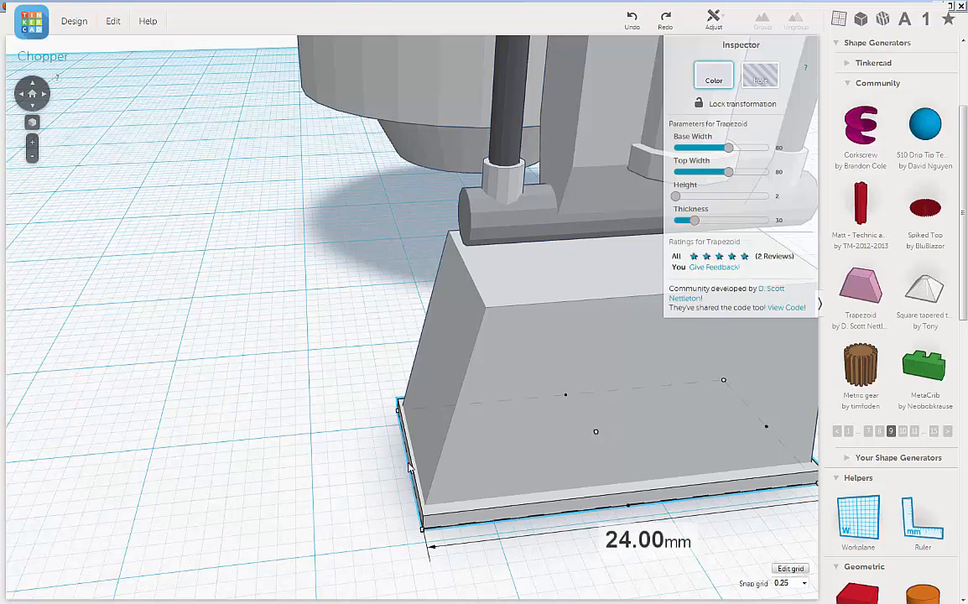
{"action": "left_click_drag", "start_coordinate": [408, 467], "coordinate": [405, 465]}
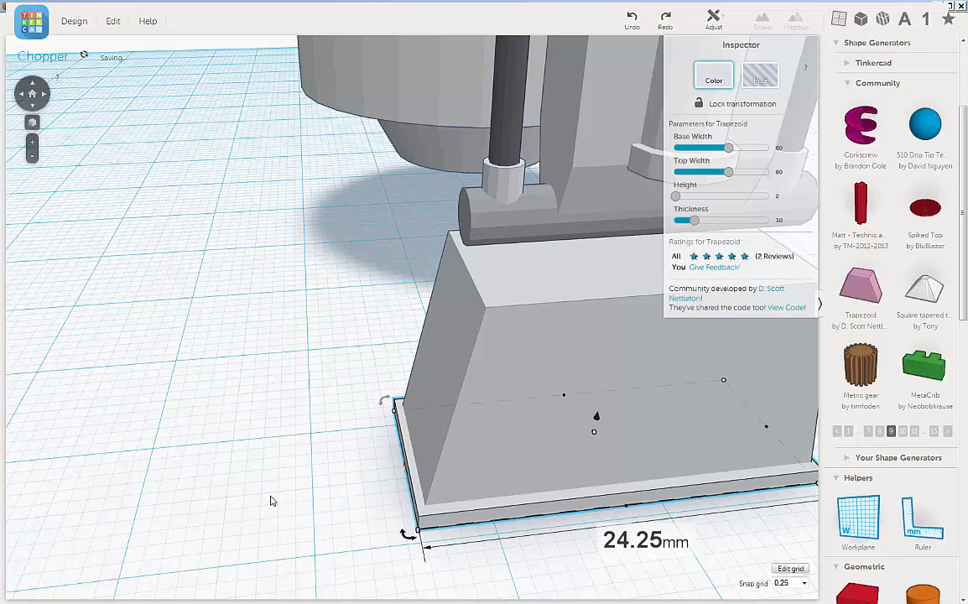
{"action": "right_click_drag", "start_coordinate": [271, 499], "coordinate": [306, 539]}
{"action": "right_click_drag", "start_coordinate": [304, 414], "coordinate": [444, 431]}
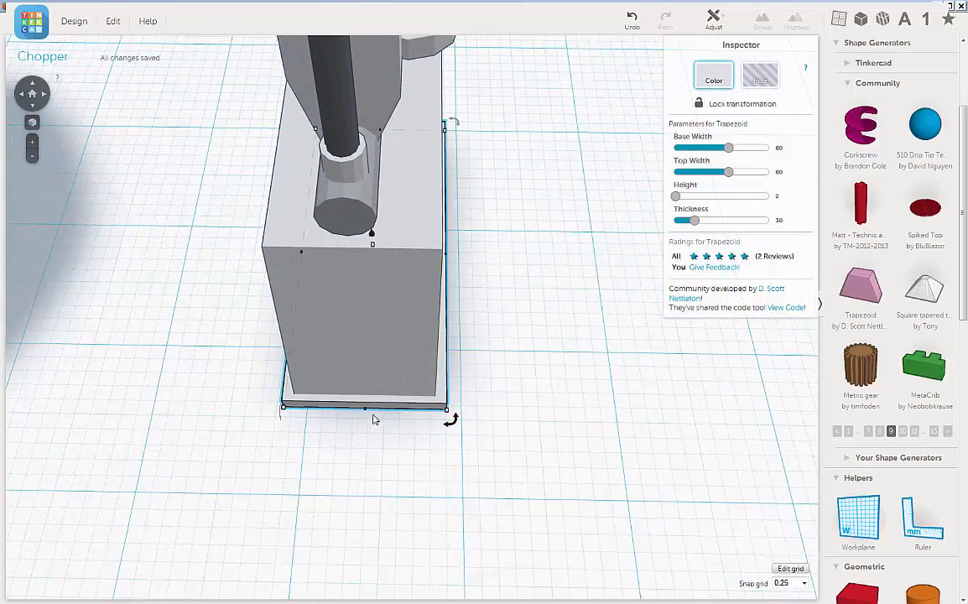
{"action": "mouse_move", "coordinate": [365, 412]}
{"action": "left_click_drag", "start_coordinate": [365, 413], "coordinate": [365, 416]}
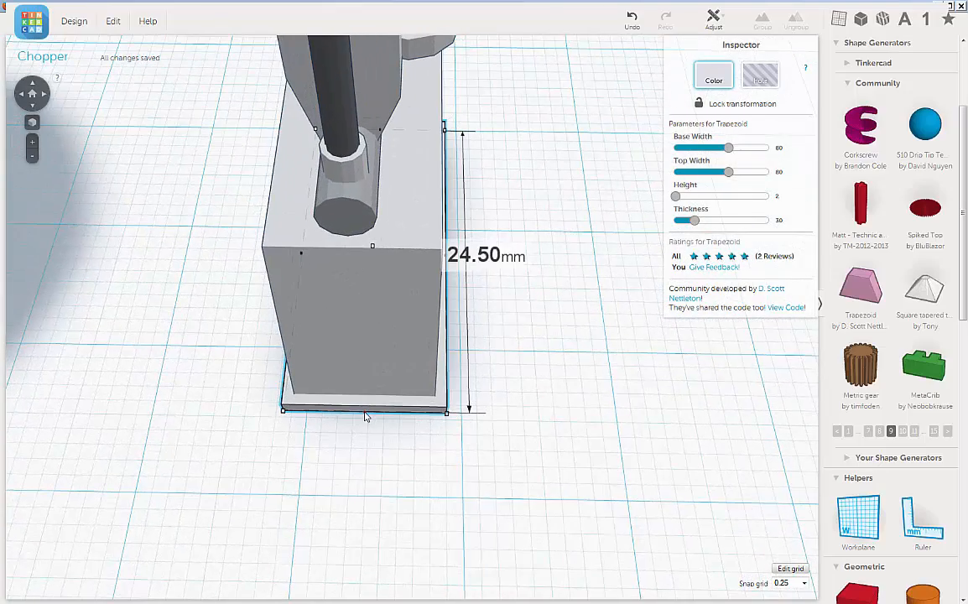
Extend the base slab outward at its opposite narrow end to a length of 25 mm
{"action": "right_click_drag", "start_coordinate": [428, 434], "coordinate": [460, 286]}
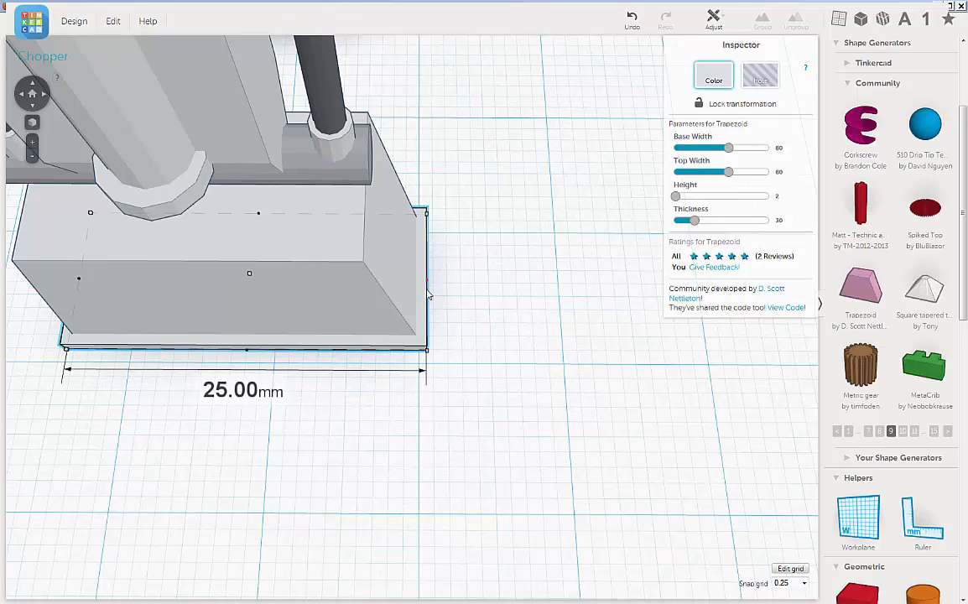
{"action": "right_click_drag", "start_coordinate": [447, 337], "coordinate": [473, 290]}
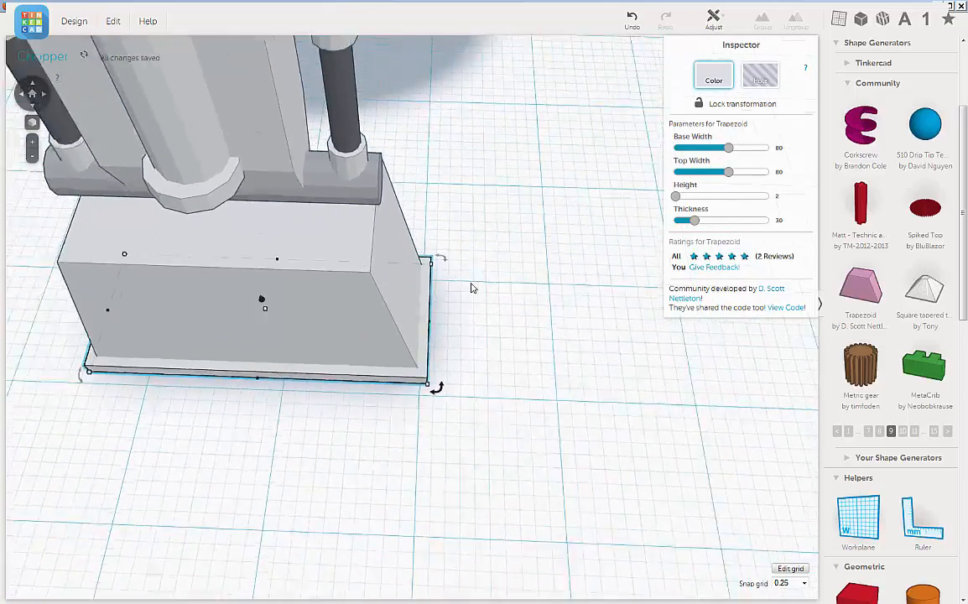
{"action": "scroll", "coordinate": [473, 290], "scroll_direction": "down", "scroll_amount": 5}
{"action": "right_click_drag", "start_coordinate": [378, 396], "coordinate": [468, 417]}
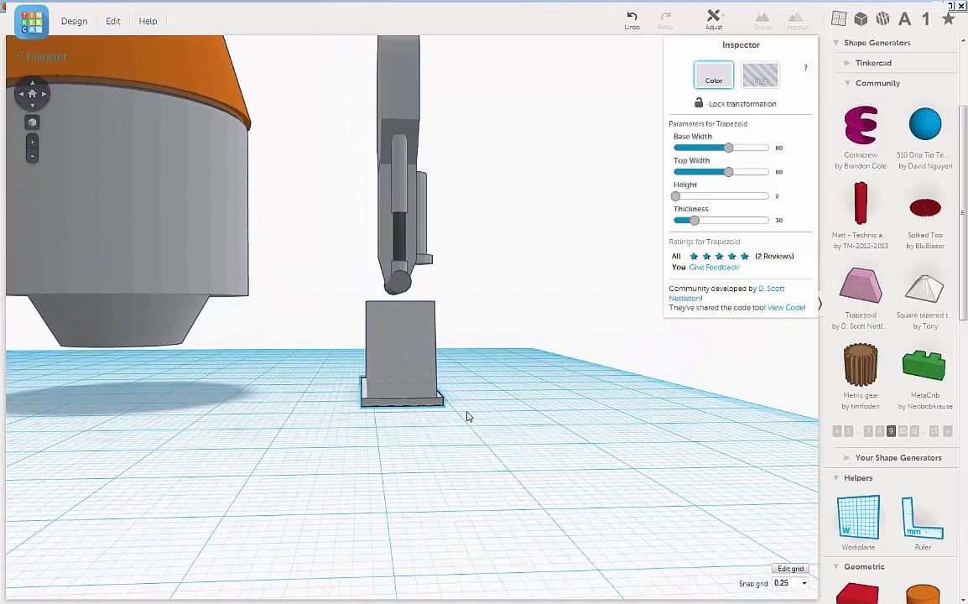
{"action": "right_click_drag", "start_coordinate": [472, 414], "coordinate": [269, 418]}
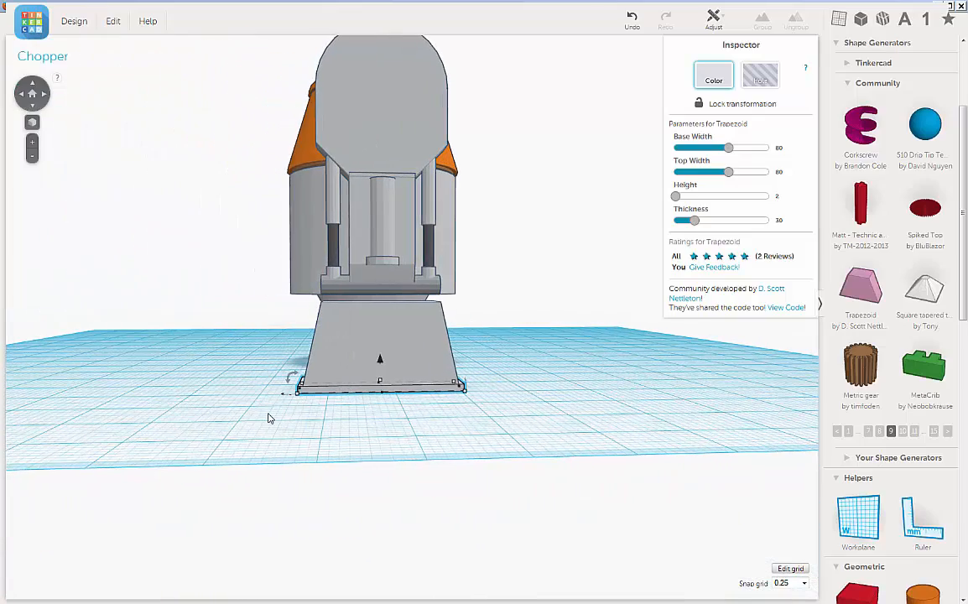